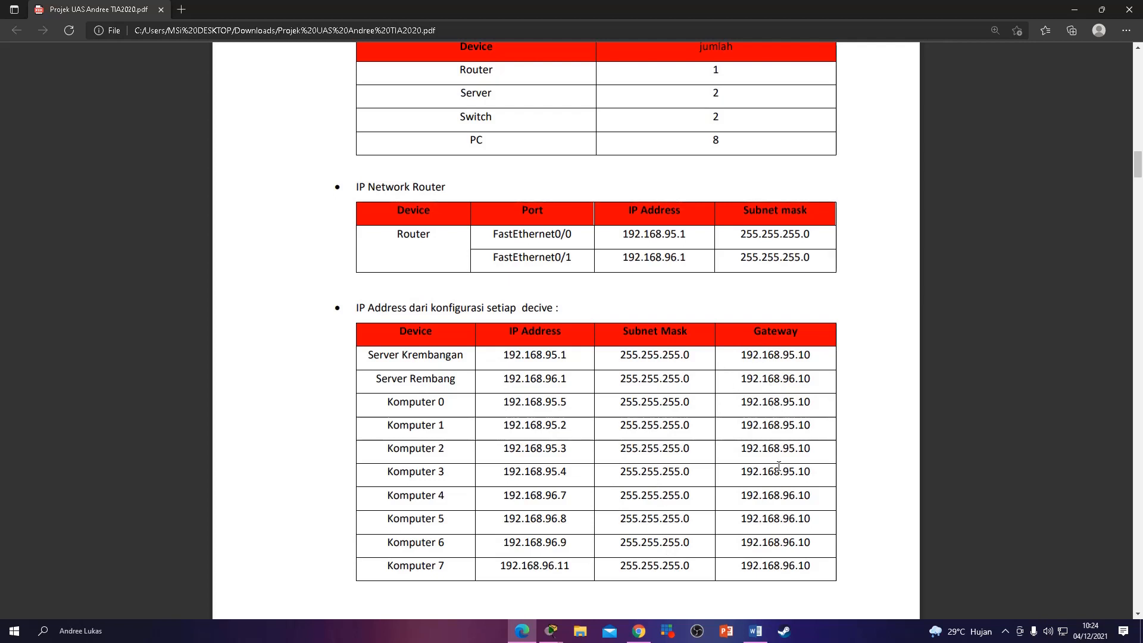
Step: Read the PDF report from the device IP address table through the trial steps to testing step 1 for Server Krembangan
{"action": "scroll", "coordinate": [780, 476], "scroll_direction": "down", "scroll_amount": 2}
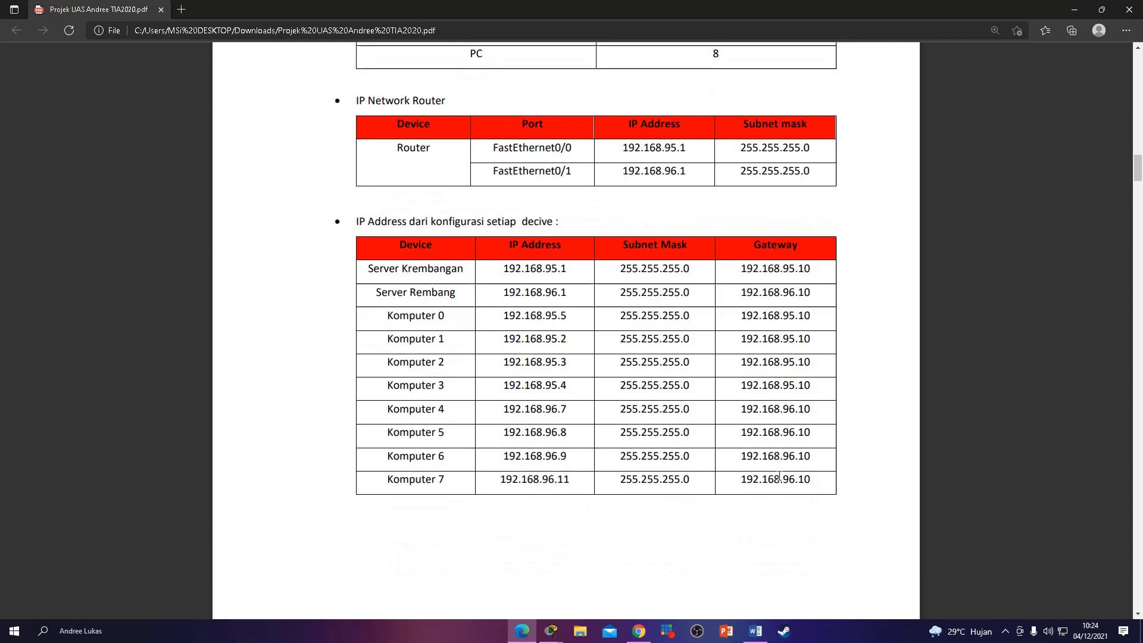
{"action": "scroll", "coordinate": [780, 476], "scroll_direction": "down", "scroll_amount": 6}
{"action": "scroll", "coordinate": [780, 475], "scroll_direction": "down", "scroll_amount": 2}
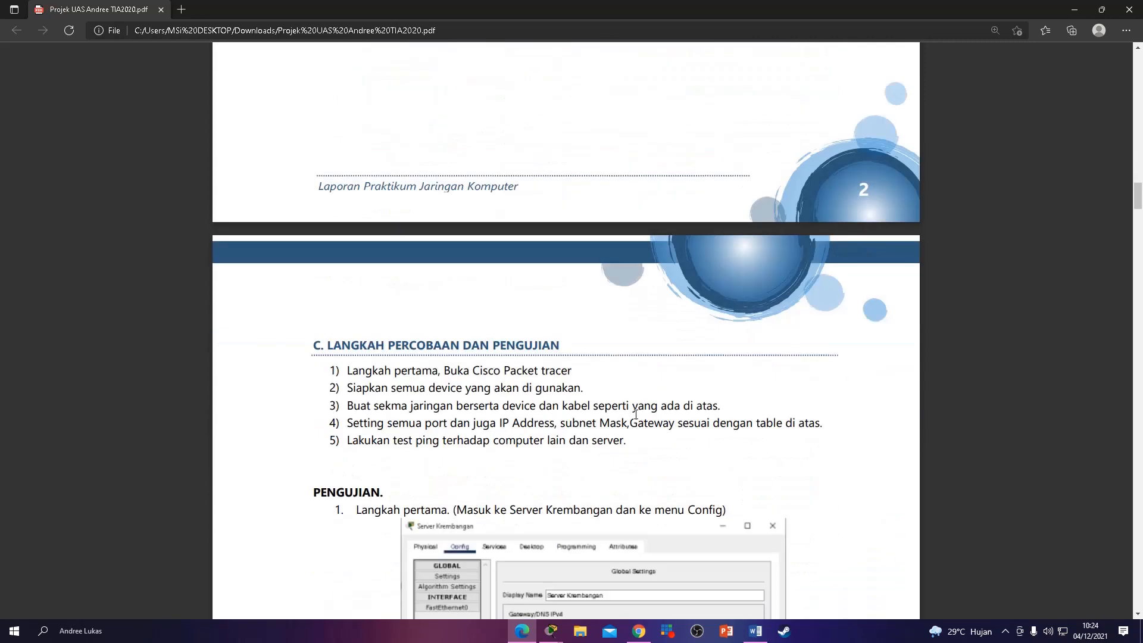
{"action": "scroll", "coordinate": [629, 413], "scroll_direction": "down", "scroll_amount": 1}
{"action": "scroll", "coordinate": [630, 412], "scroll_direction": "down", "scroll_amount": 1}
{"action": "scroll", "coordinate": [629, 412], "scroll_direction": "down", "scroll_amount": 1}
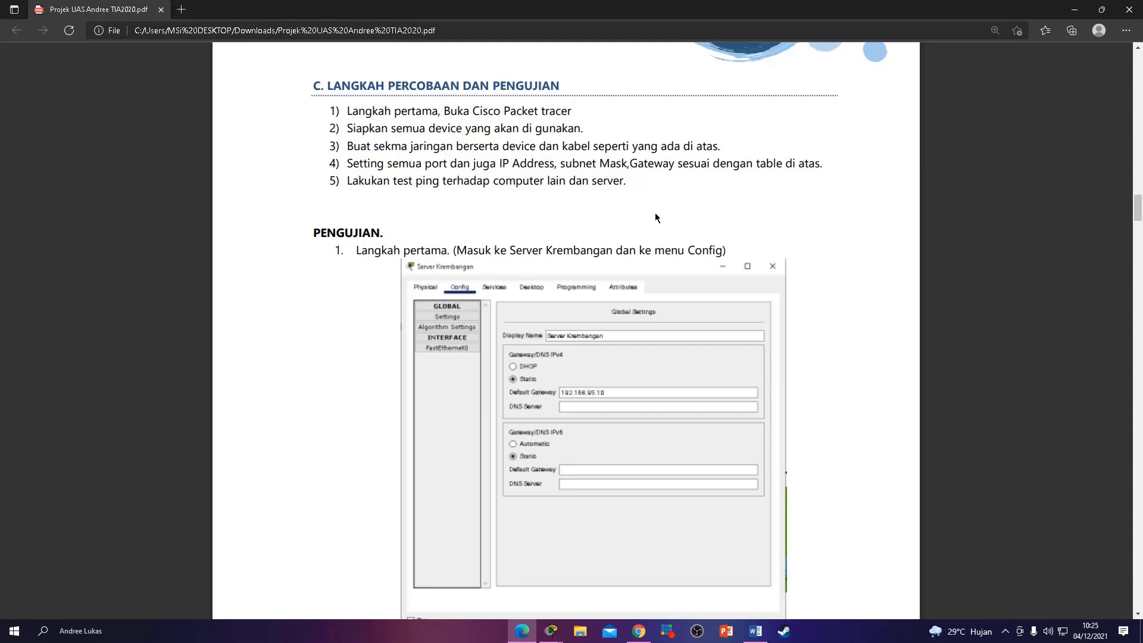
{"action": "scroll", "coordinate": [669, 134], "scroll_direction": "down", "scroll_amount": 3}
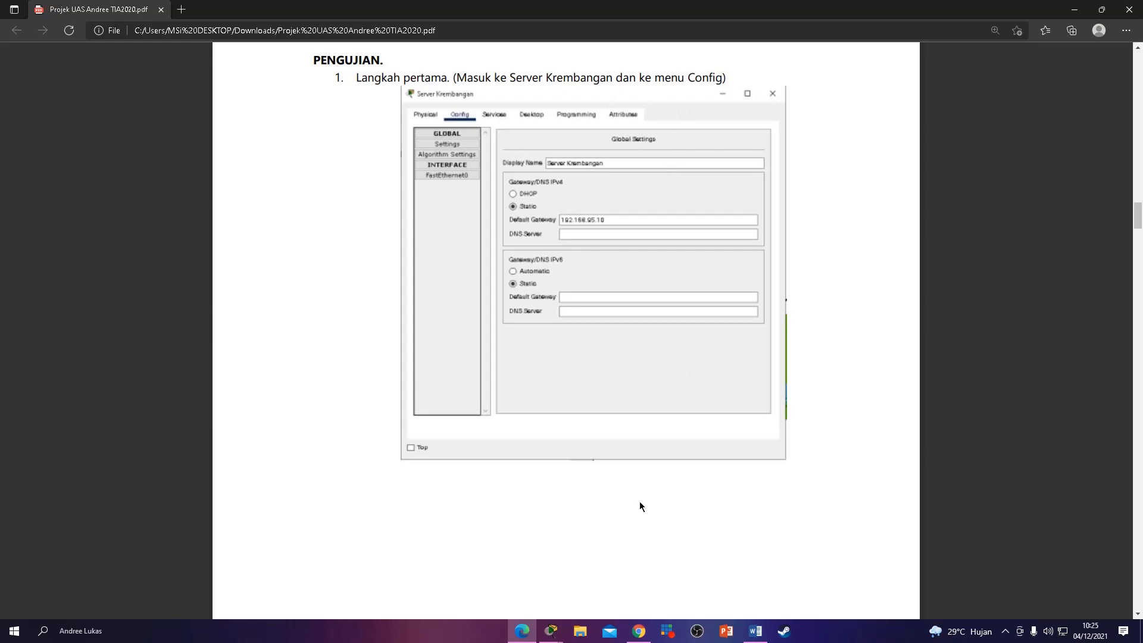
Step: Switch to Cisco Packet Tracer and examine Server Krembangan's global gateway and DNS settings
{"action": "left_click", "coordinate": [552, 631]}
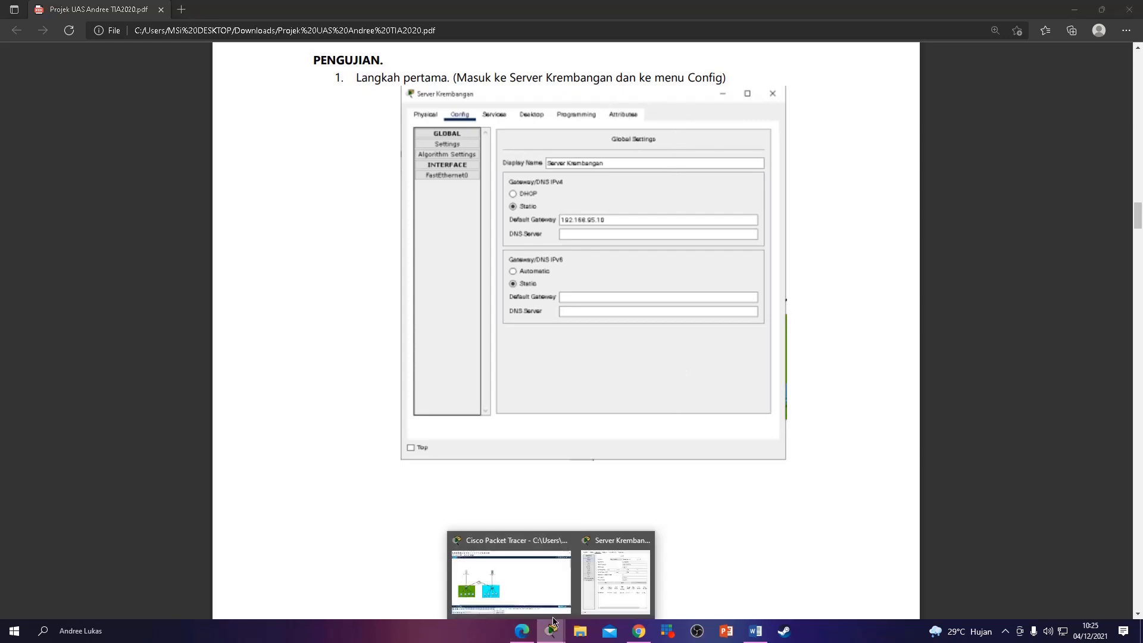
{"action": "left_click", "coordinate": [519, 597]}
{"action": "left_click", "coordinate": [138, 213]}
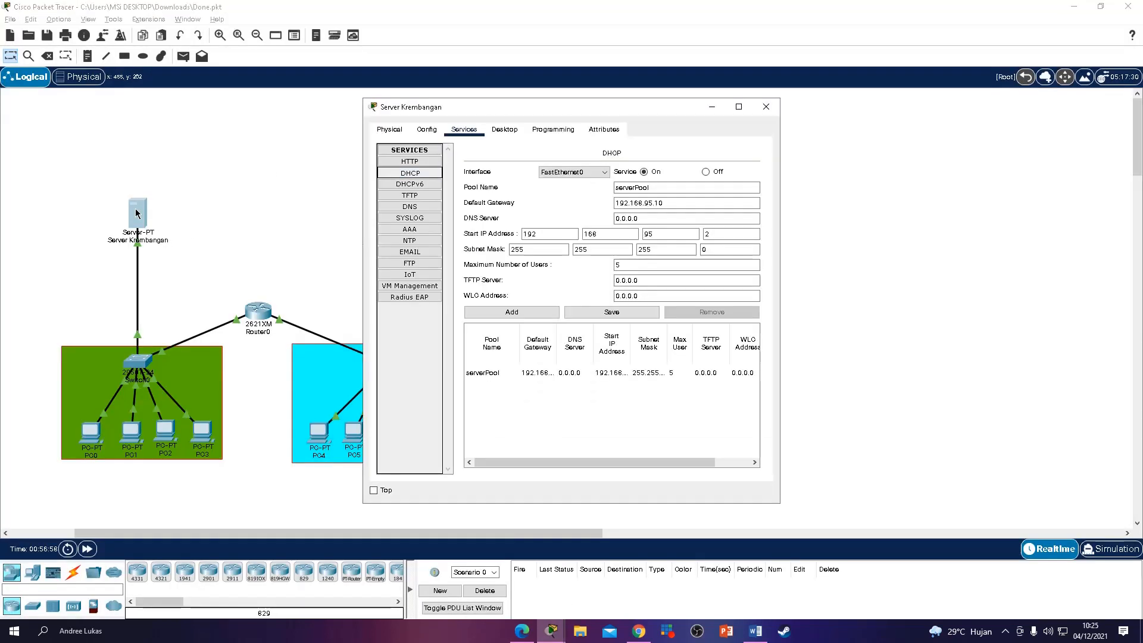
{"action": "left_click", "coordinate": [426, 131]}
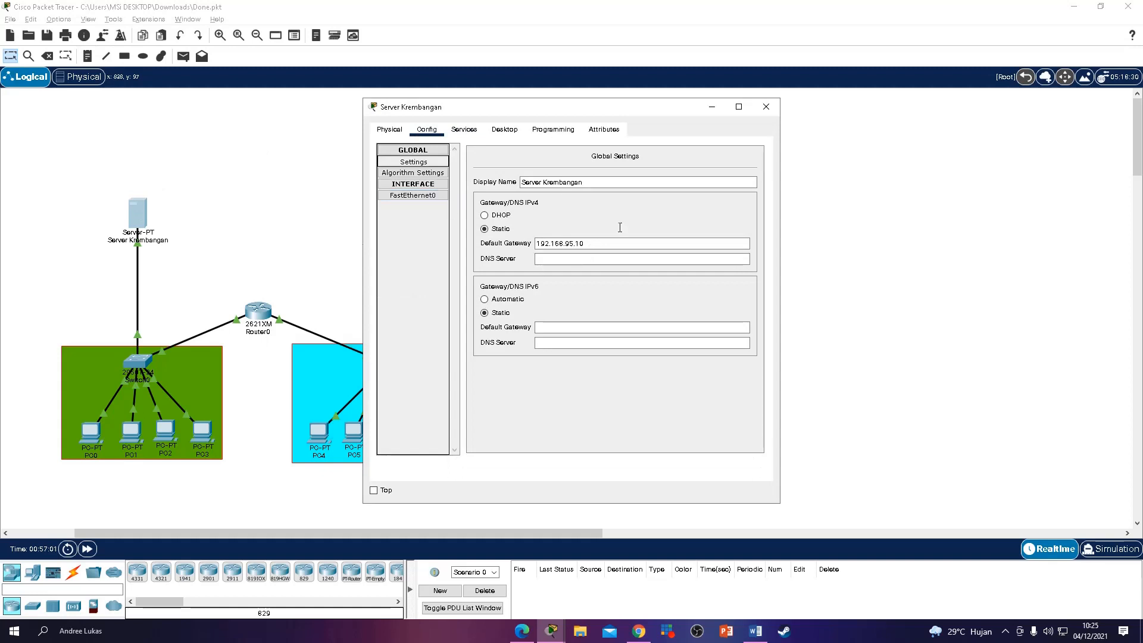
{"action": "left_click", "coordinate": [556, 256]}
Step: Read testing step 2 in the PDF report, then examine Server Krembangan's FastEthernet0 configuration in Packet Tracer
{"action": "key", "text": "alt+Tab"}
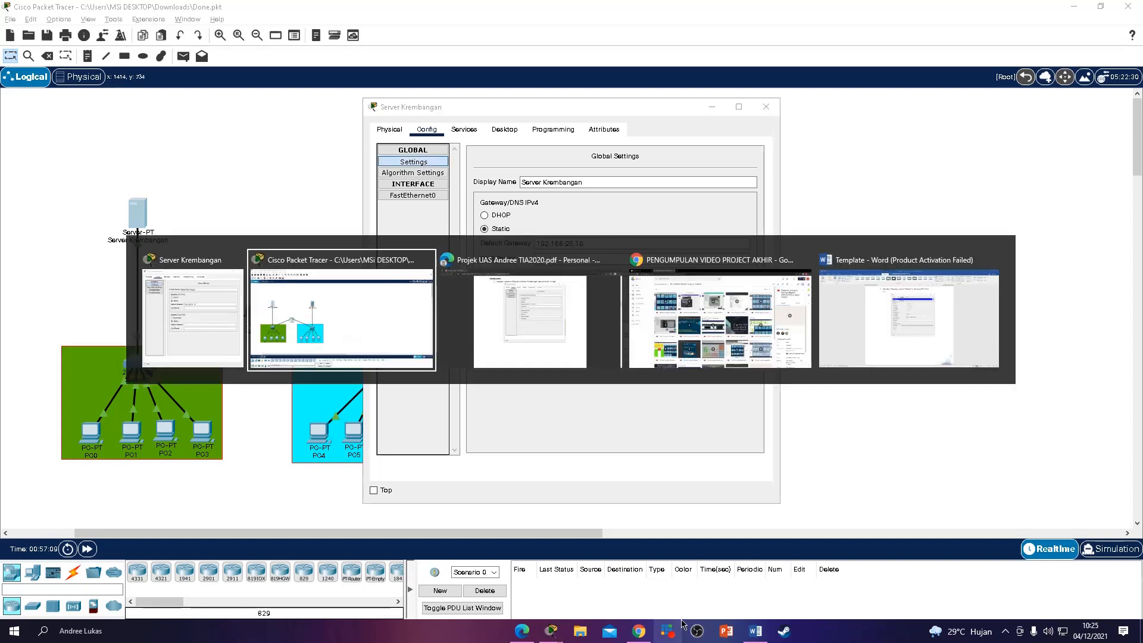
{"action": "key", "text": "alt+Tab"}
{"action": "scroll", "coordinate": [628, 393], "scroll_direction": "down", "scroll_amount": 10}
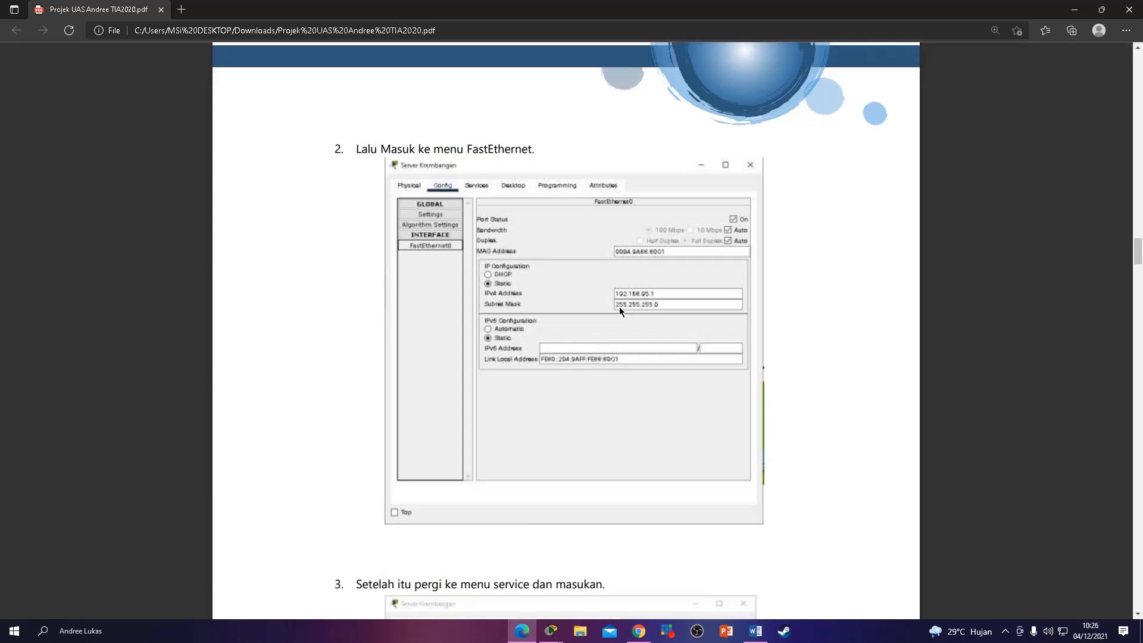
{"action": "key", "text": "alt+Tab"}
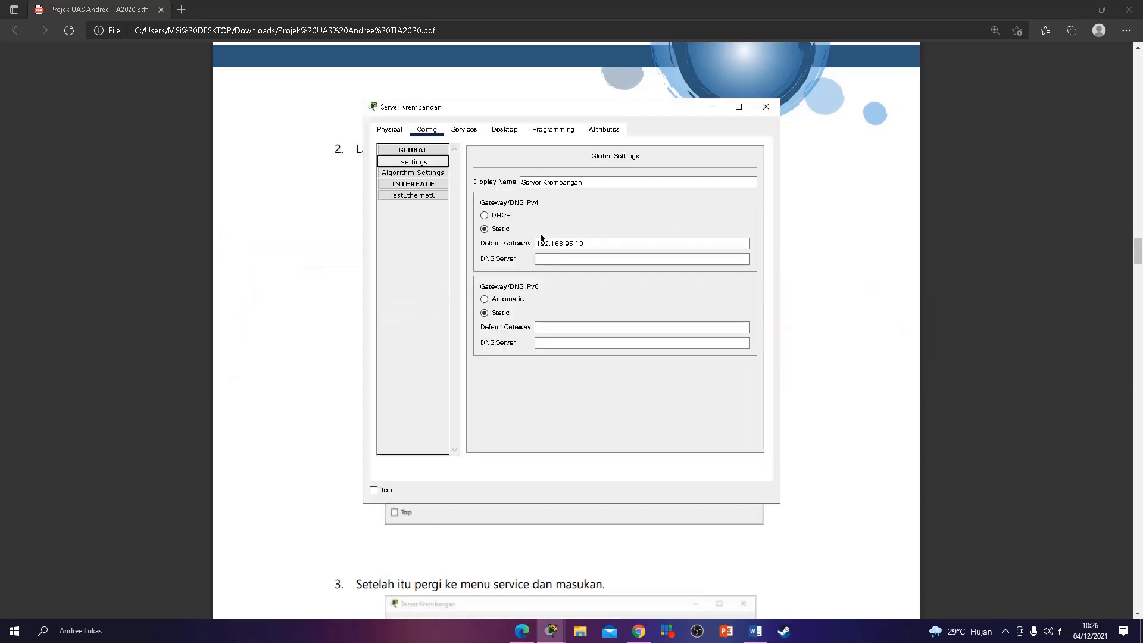
{"action": "left_click", "coordinate": [406, 194]}
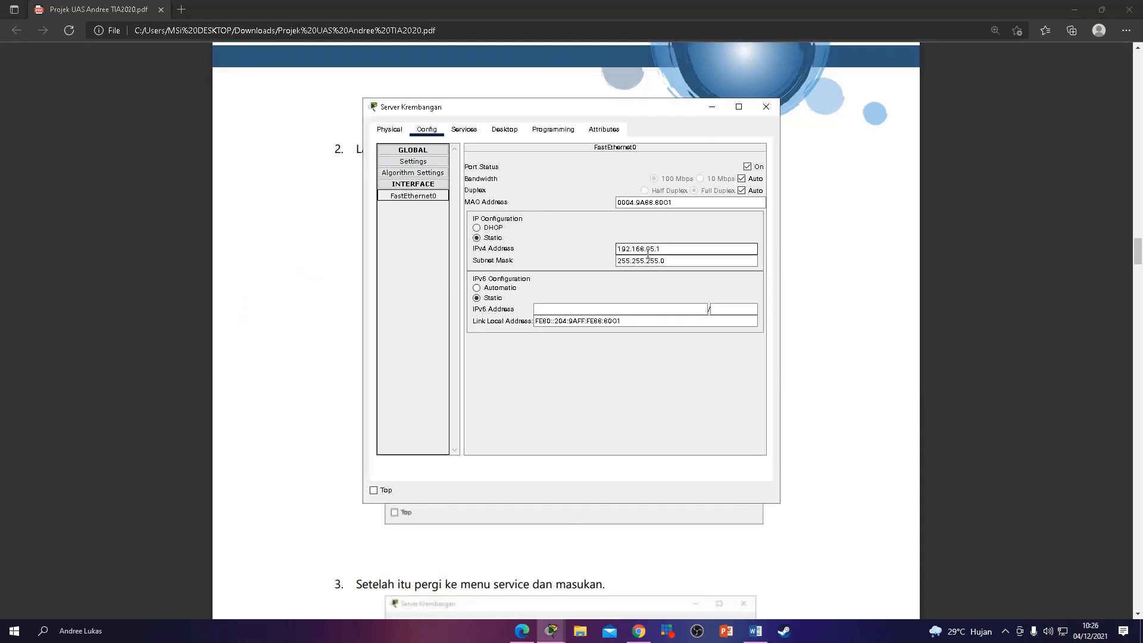
Step: Return to the PDF report and read testing step 3 on Server Krembangan's DHCP service
{"action": "key", "text": "alt+Tab"}
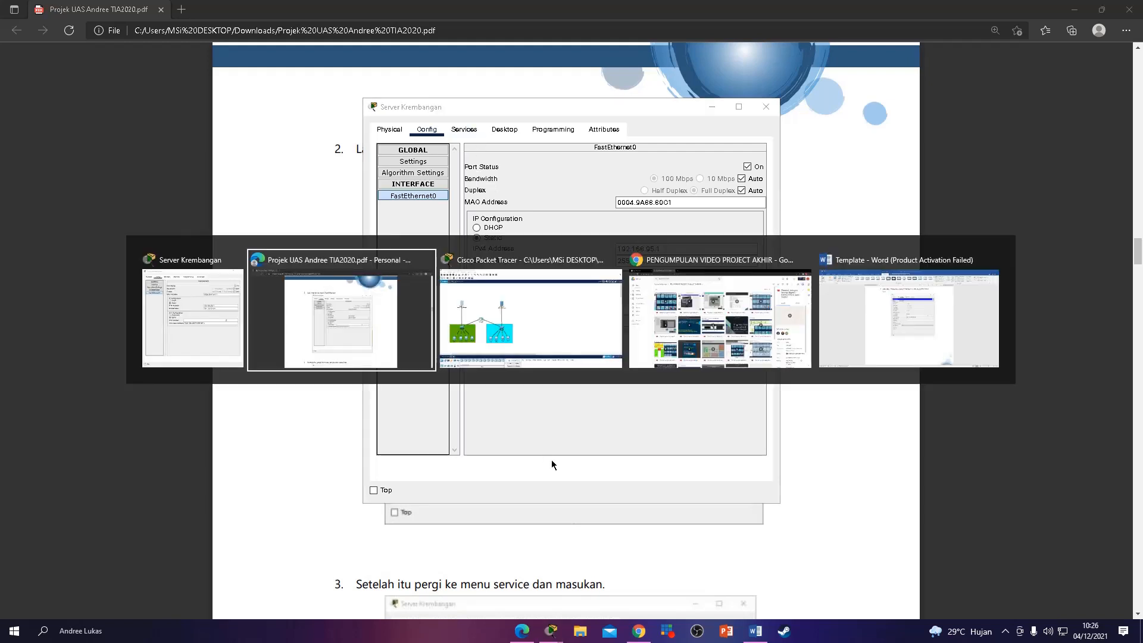
{"action": "key", "text": "alt+Tab"}
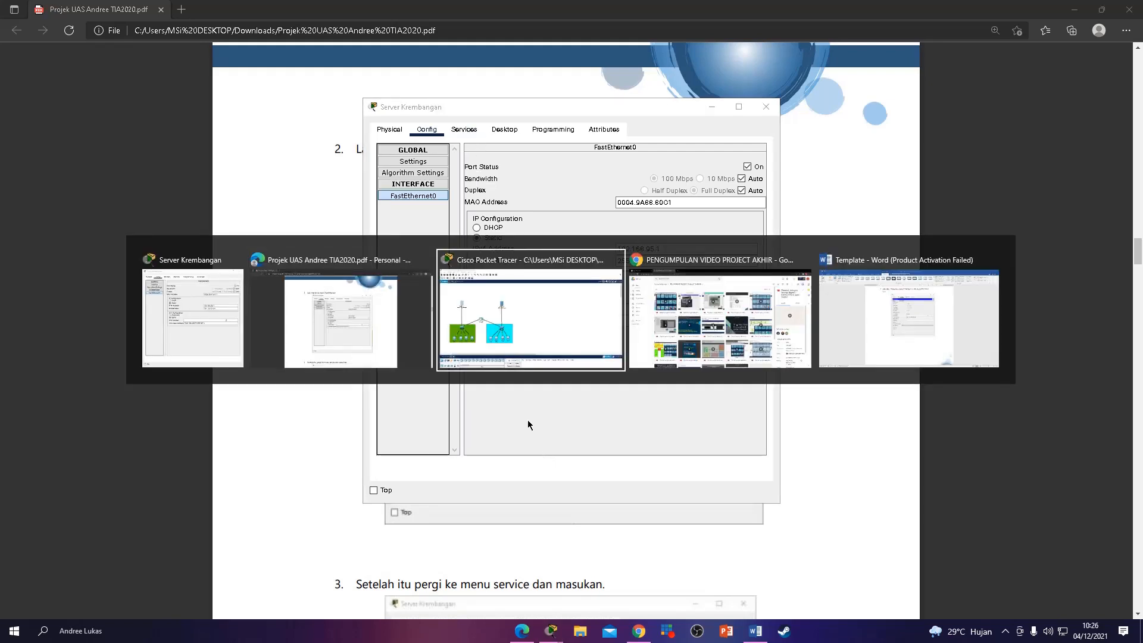
{"action": "left_click", "coordinate": [391, 316]}
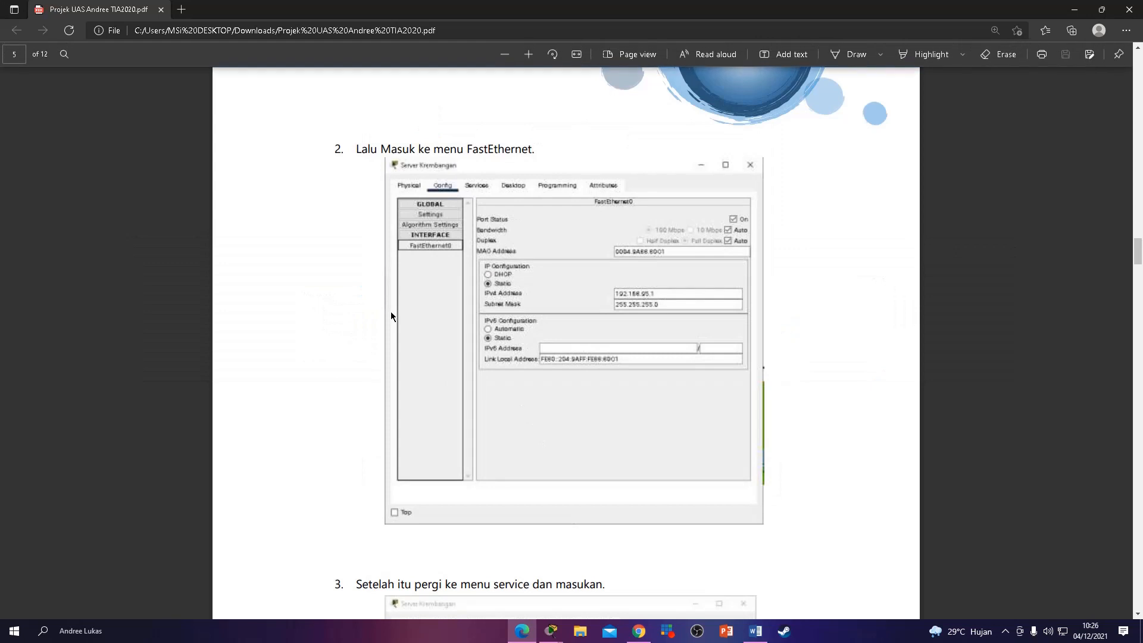
{"action": "scroll", "coordinate": [455, 351], "scroll_direction": "down", "scroll_amount": 4}
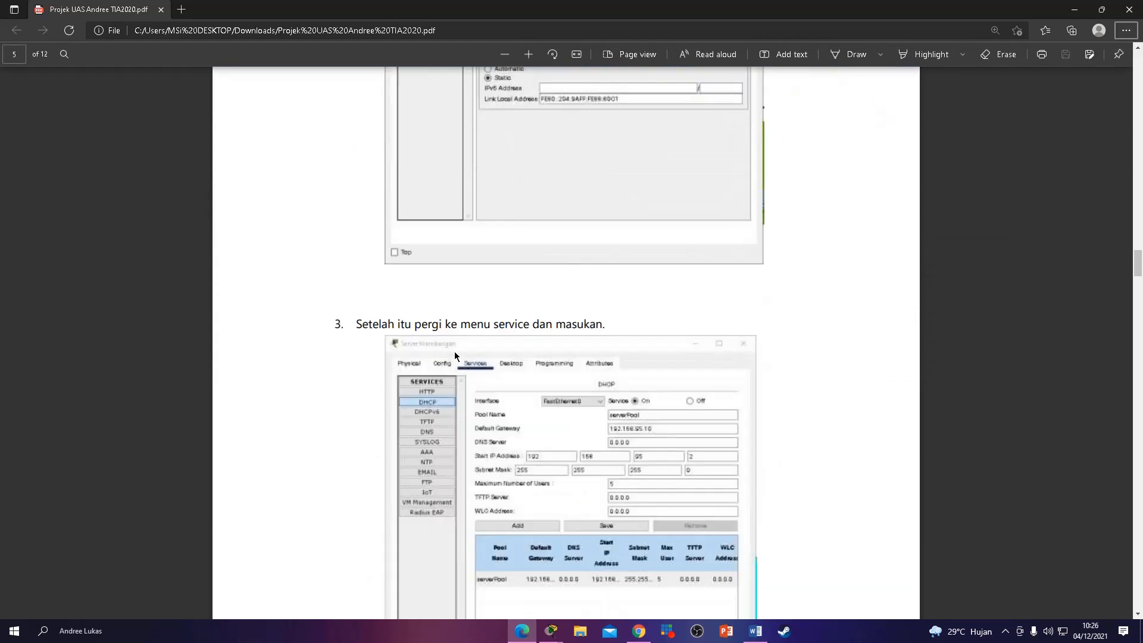
{"action": "scroll", "coordinate": [455, 352], "scroll_direction": "down", "scroll_amount": 3}
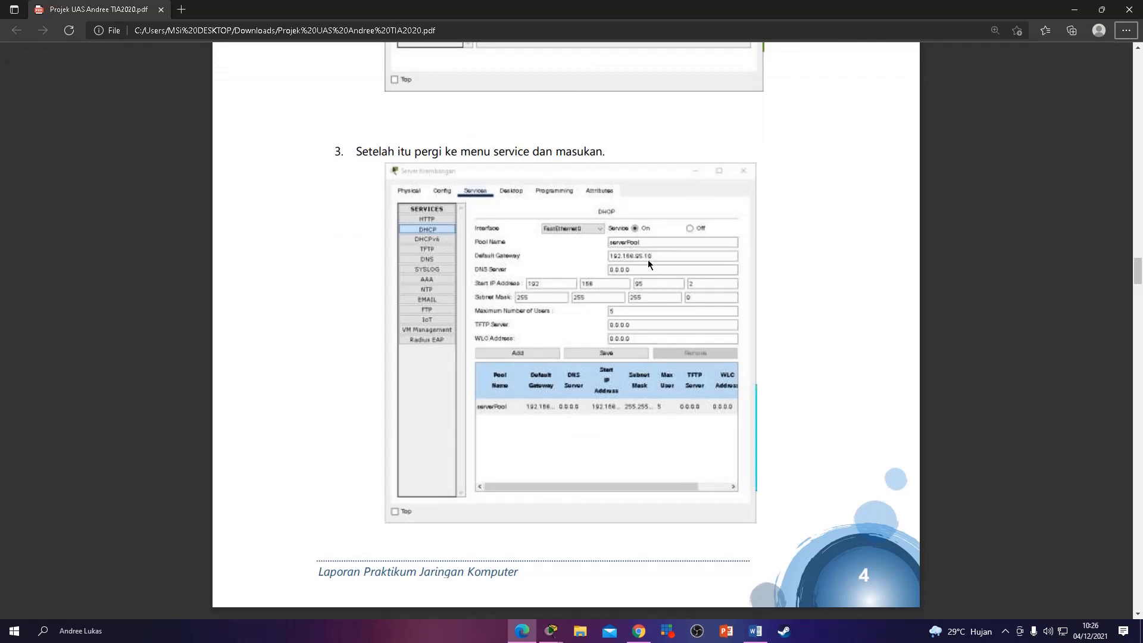
Step: Switch to Packet Tracer and examine Server Krembangan's DHCP service settings, including the address pool and maximum number of users
{"action": "key", "text": "alt+Tab"}
{"action": "key", "text": "alt+Tab"}
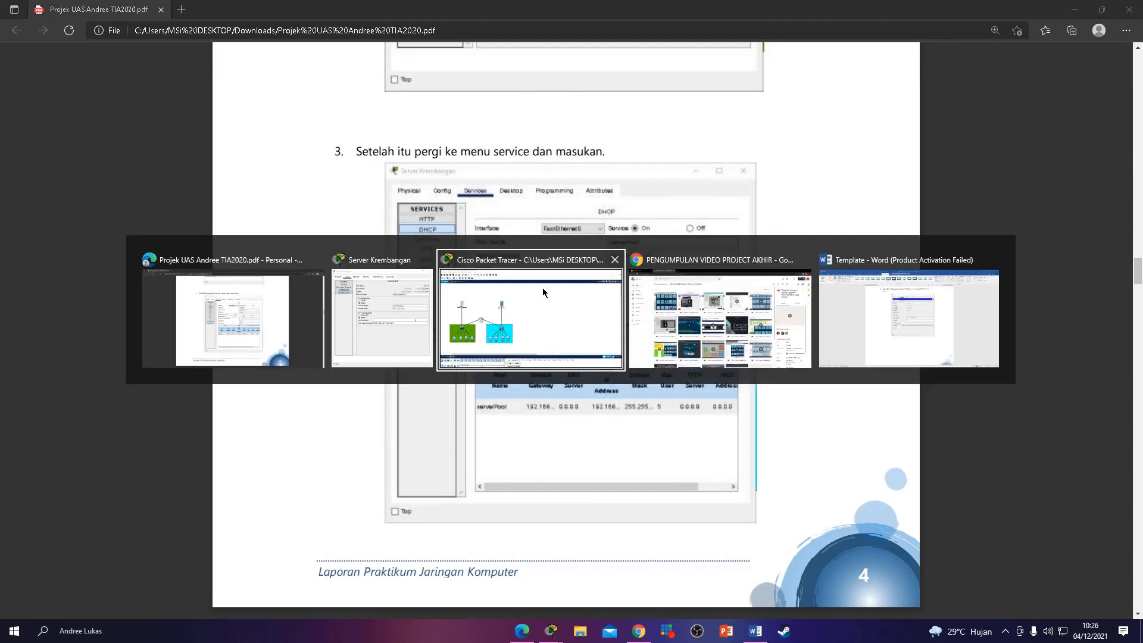
{"action": "left_click", "coordinate": [406, 276]}
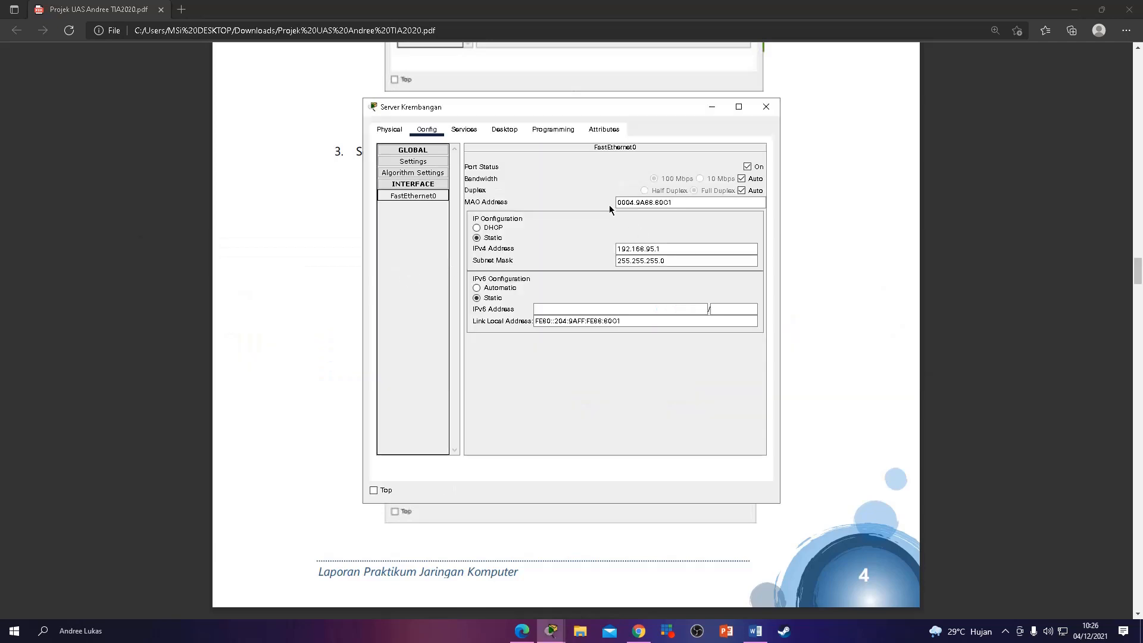
{"action": "mouse_move", "coordinate": [551, 631]}
{"action": "left_click", "coordinate": [548, 581]}
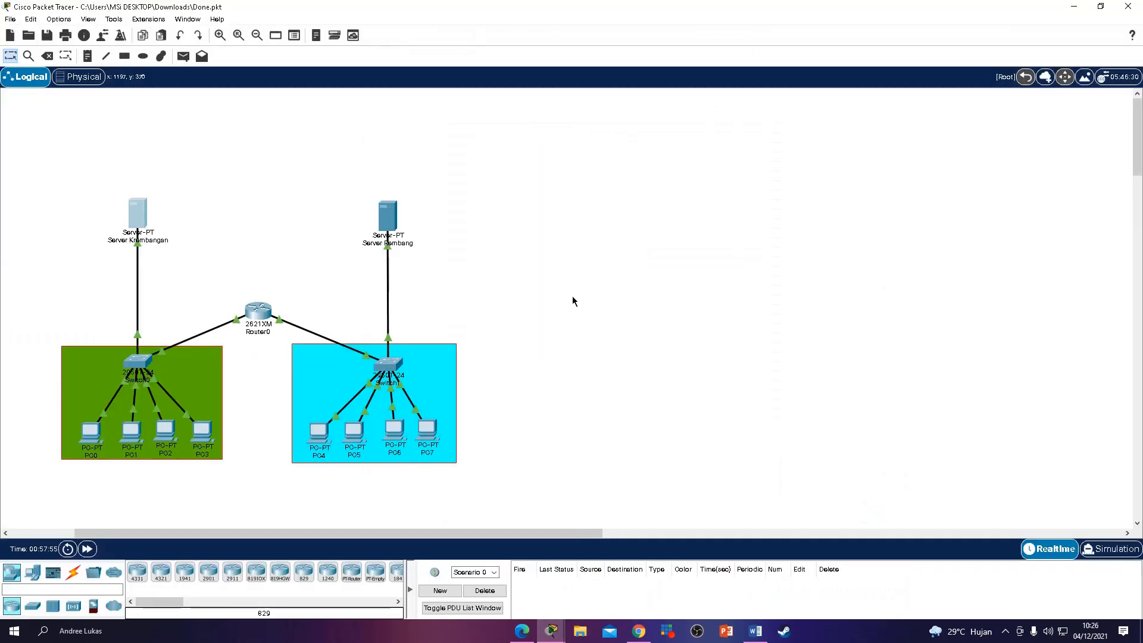
{"action": "left_click", "coordinate": [138, 213]}
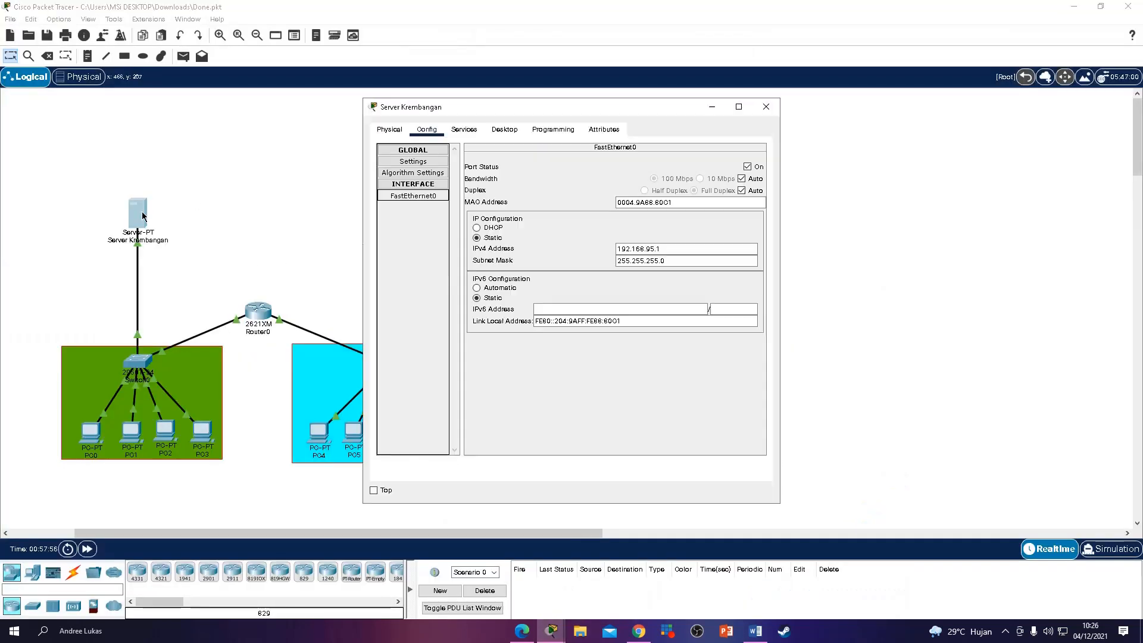
{"action": "left_click", "coordinate": [465, 130]}
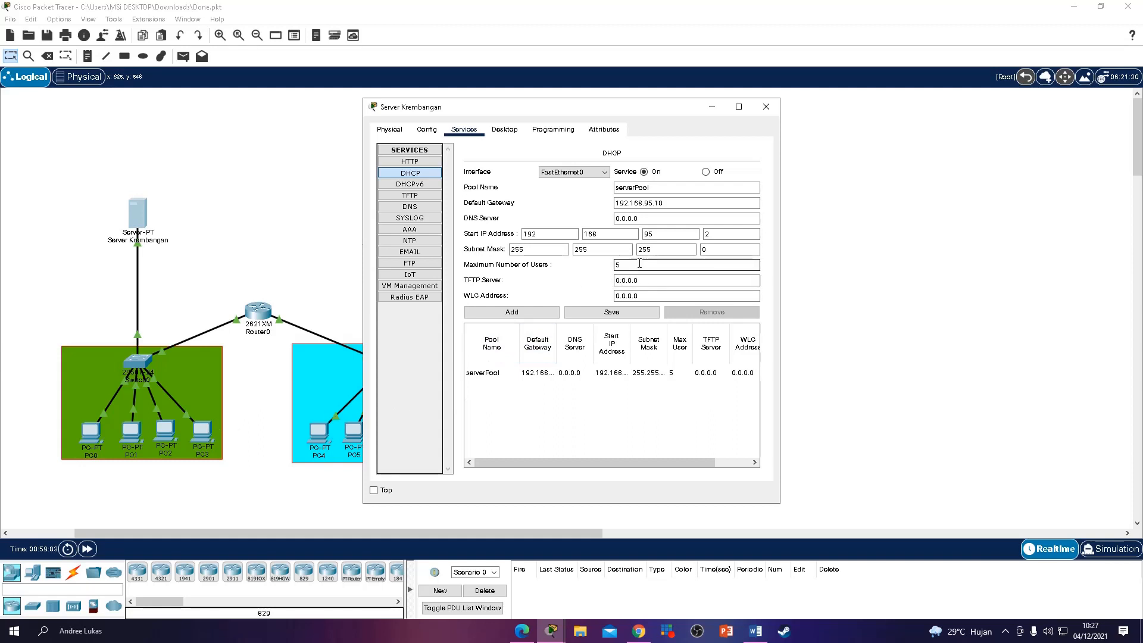
Step: Return to the PDF report and read testing step 4 on Server Rembang's global settings
{"action": "key", "text": "alt+Tab"}
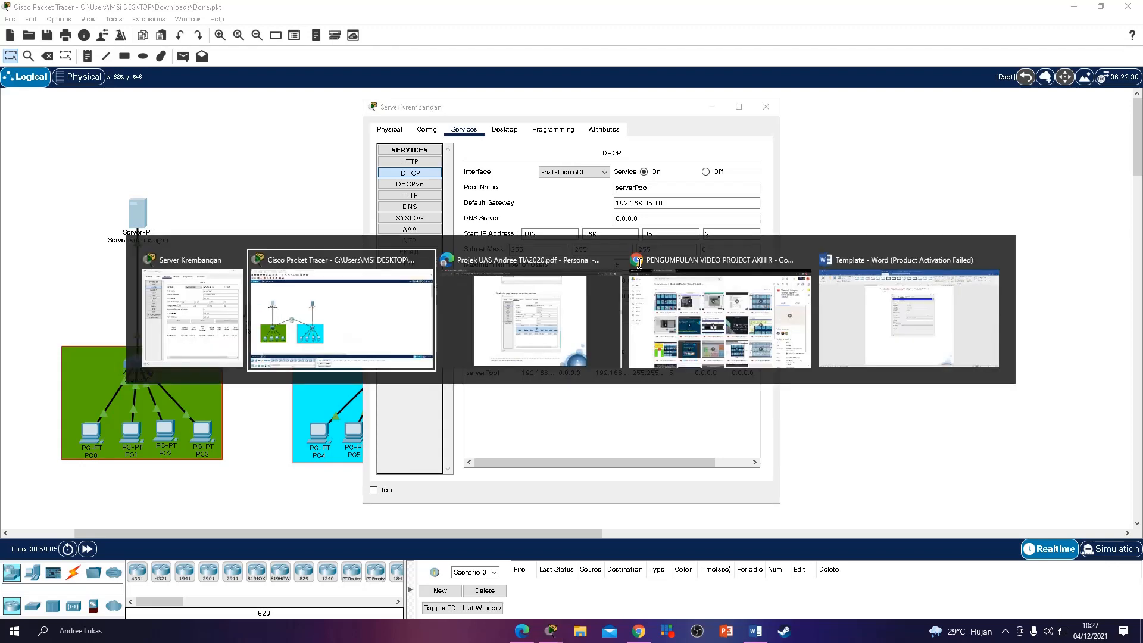
{"action": "key", "text": "alt+Tab"}
{"action": "scroll", "coordinate": [555, 407], "scroll_direction": "down", "scroll_amount": 6}
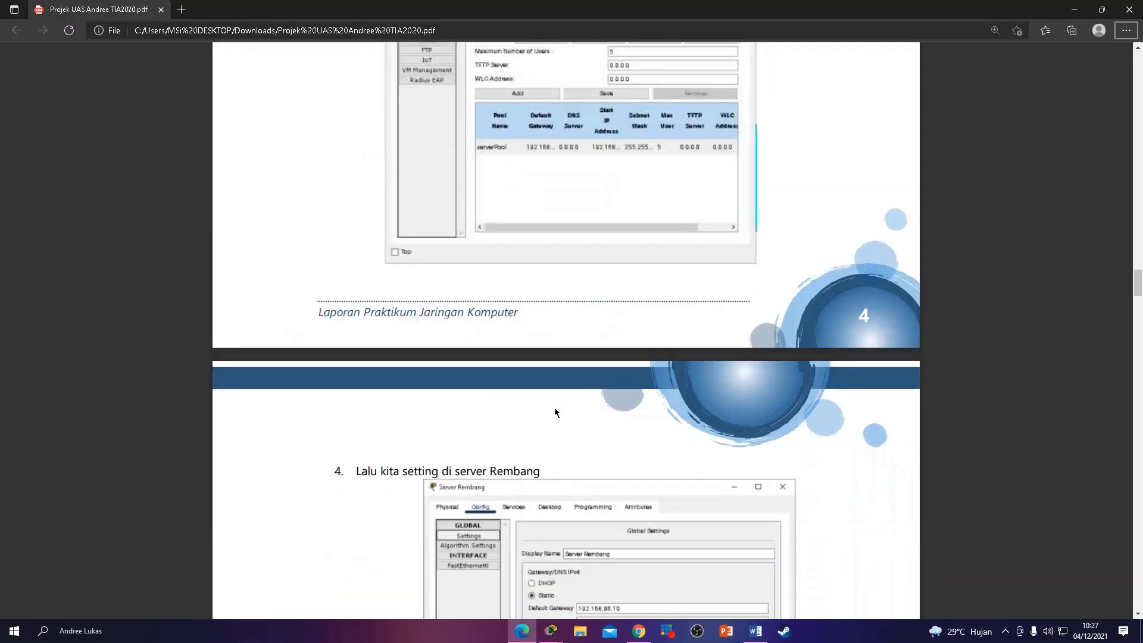
{"action": "scroll", "coordinate": [555, 407], "scroll_direction": "down", "scroll_amount": 1}
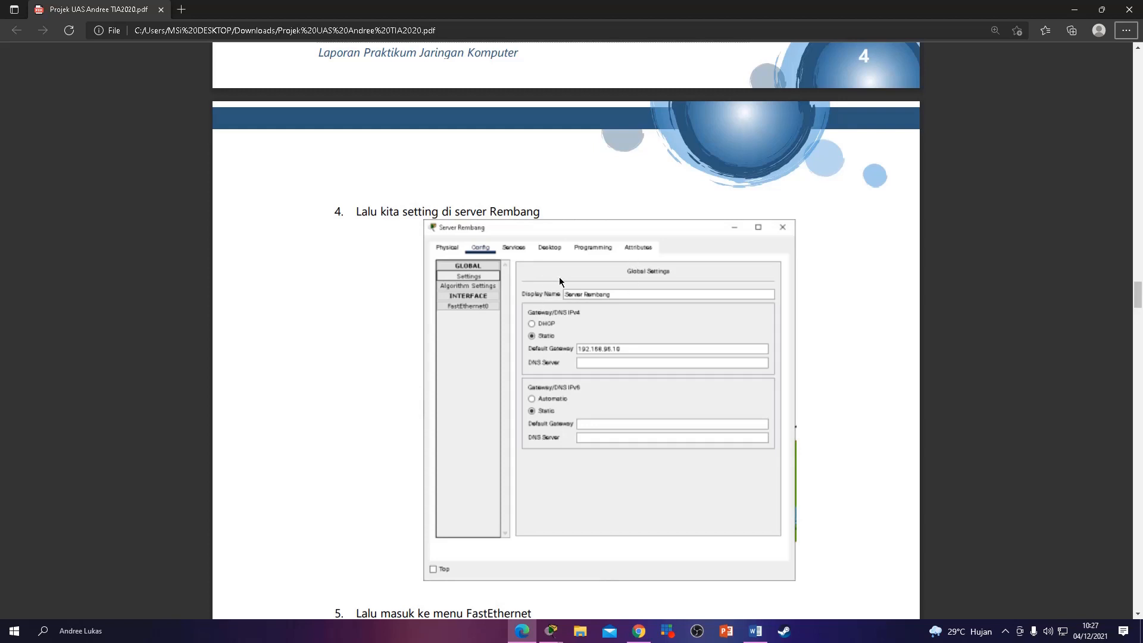
Step: In Packet Tracer, close Server Krembangan's window and examine Server Rembang's global gateway settings
{"action": "key", "text": "alt+Tab"}
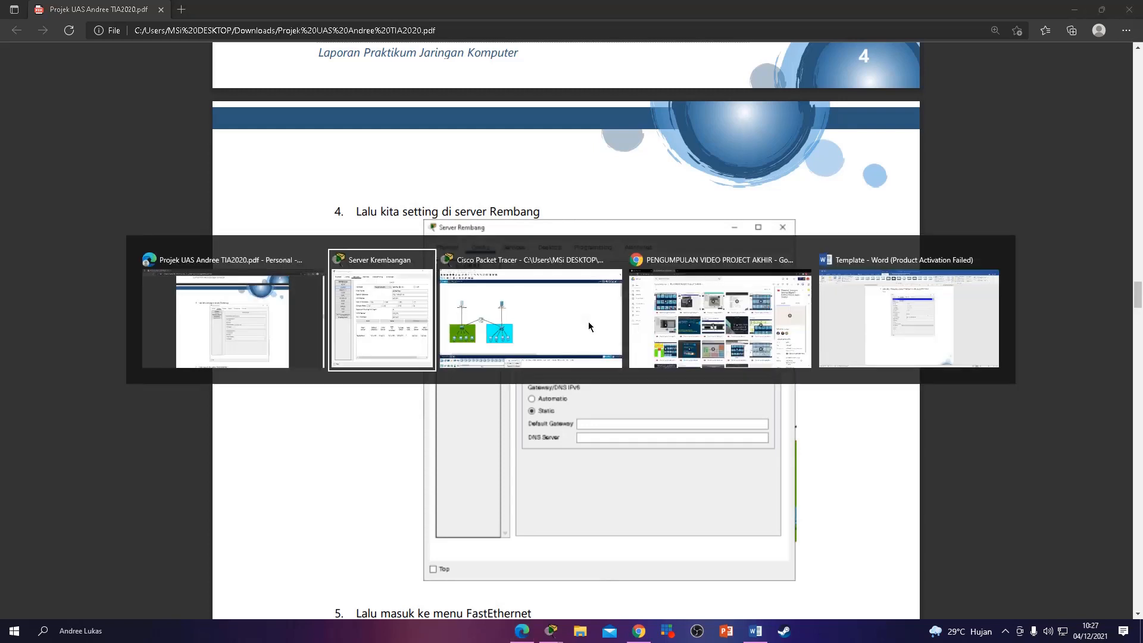
{"action": "key", "text": "alt+Tab"}
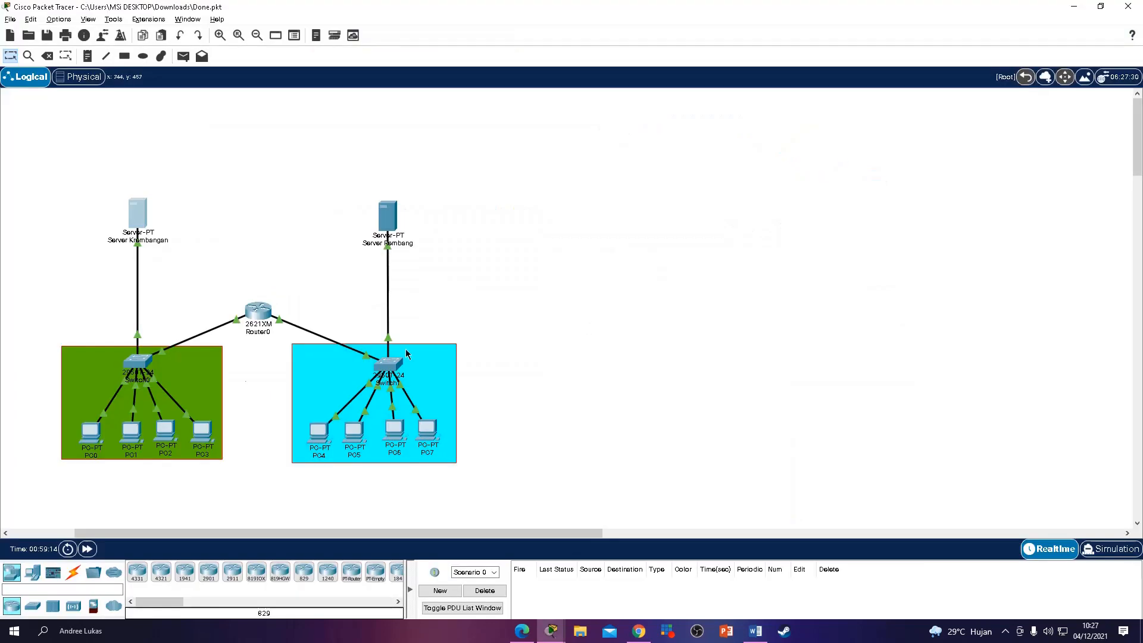
{"action": "left_click", "coordinate": [389, 231]}
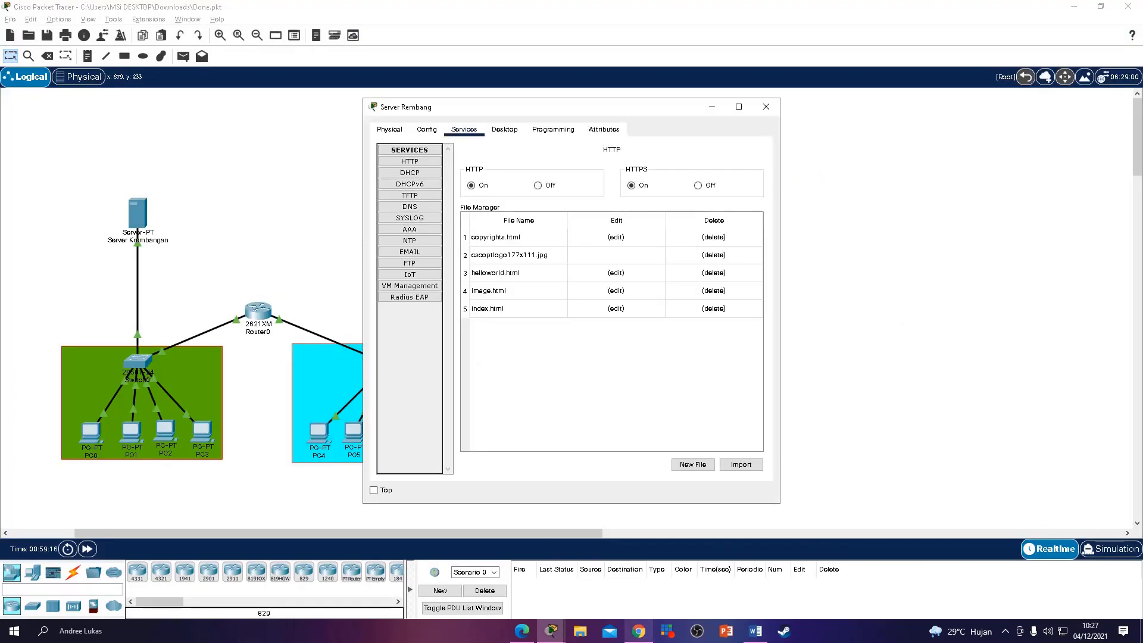
{"action": "mouse_move", "coordinate": [561, 639]}
{"action": "left_click", "coordinate": [606, 541]}
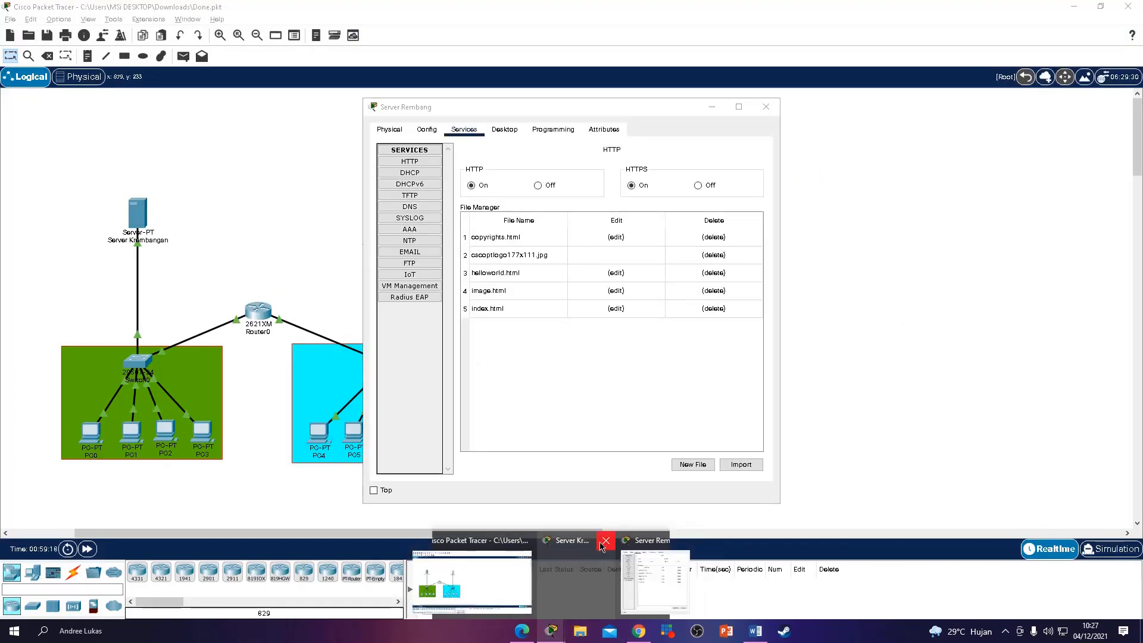
{"action": "left_click", "coordinate": [418, 136]}
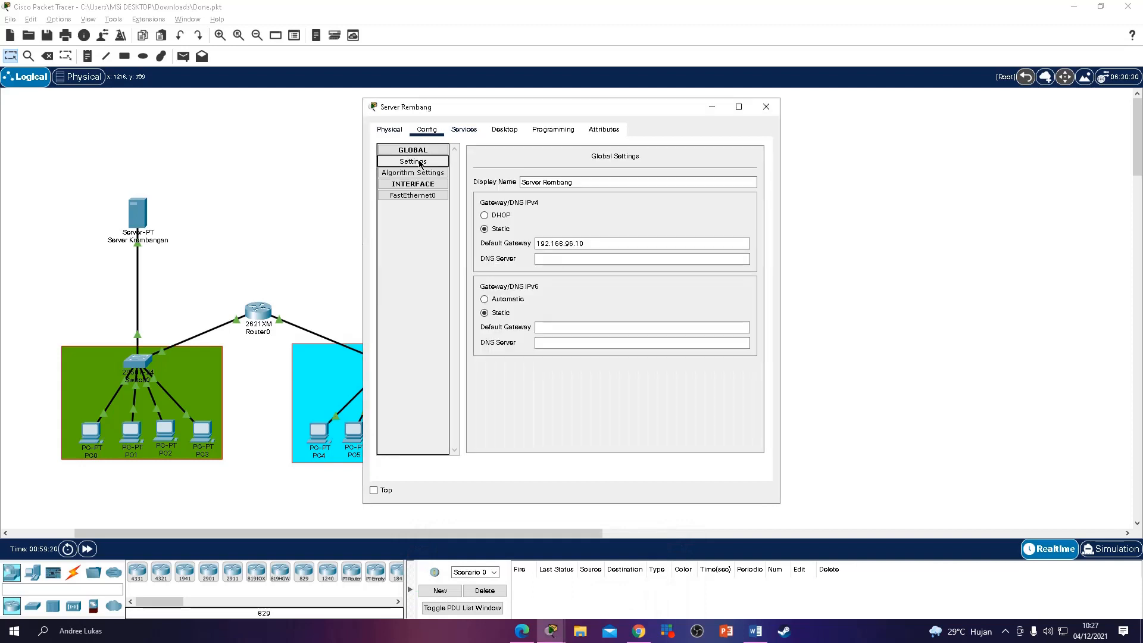
{"action": "left_click", "coordinate": [593, 244]}
Step: Return to the PDF report and read testing step 5 on Server Rembang's FastEthernet interface
{"action": "key", "text": "alt+Tab"}
{"action": "left_click", "coordinate": [548, 269]}
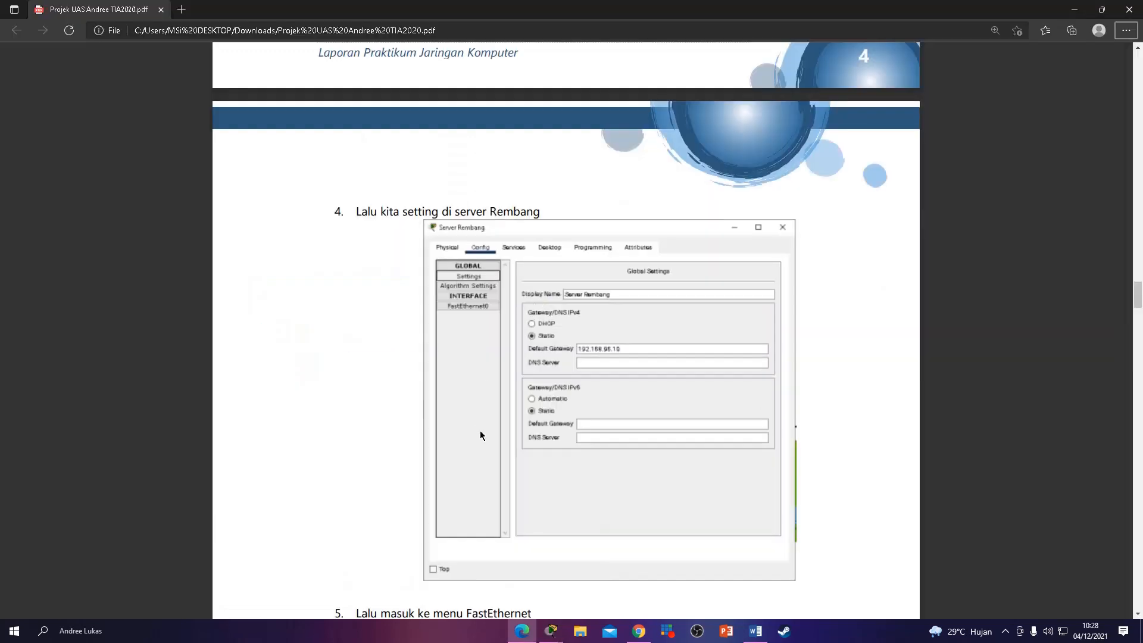
{"action": "scroll", "coordinate": [587, 266], "scroll_direction": "down", "scroll_amount": 8}
{"action": "scroll", "coordinate": [605, 268], "scroll_direction": "down", "scroll_amount": 3}
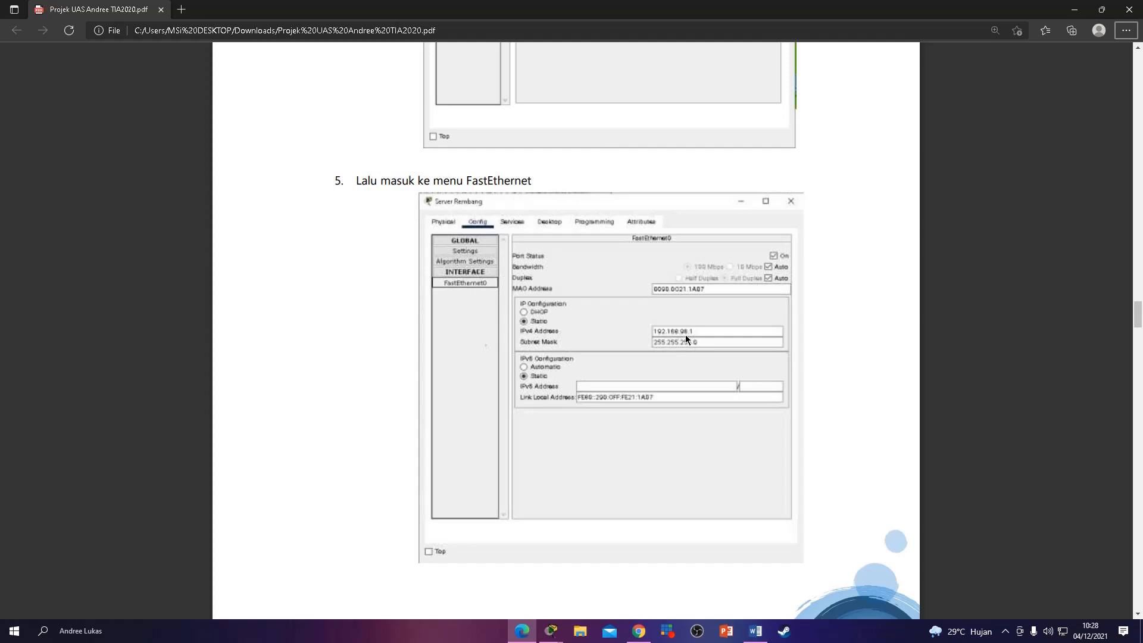
Step: Switch to Packet Tracer and examine Server Rembang's FastEthernet0 IP address and subnet mask
{"action": "key", "text": "alt+Tab"}
{"action": "key", "text": "alt+Tab"}
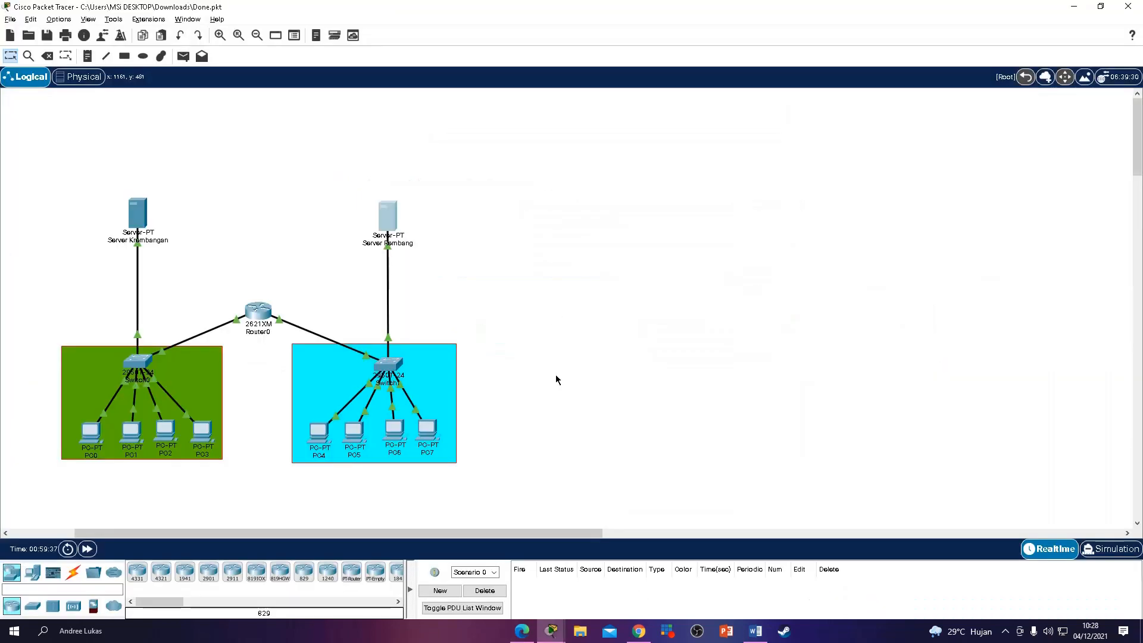
{"action": "mouse_move", "coordinate": [551, 631]}
{"action": "left_click", "coordinate": [614, 573]}
{"action": "left_click", "coordinate": [430, 197]}
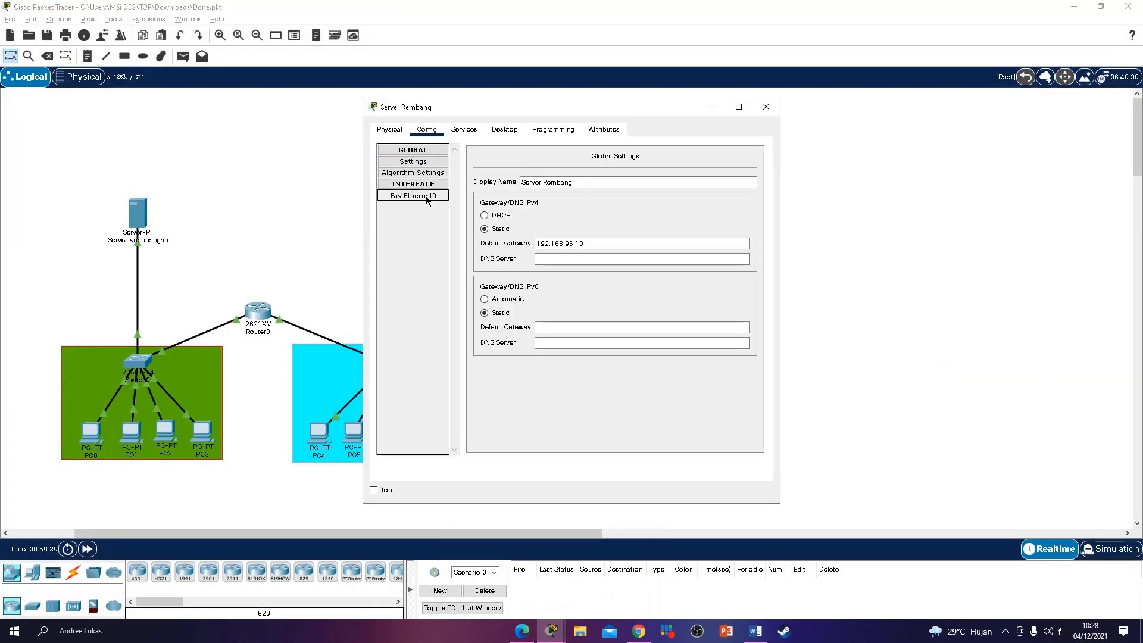
{"action": "left_click", "coordinate": [673, 261]}
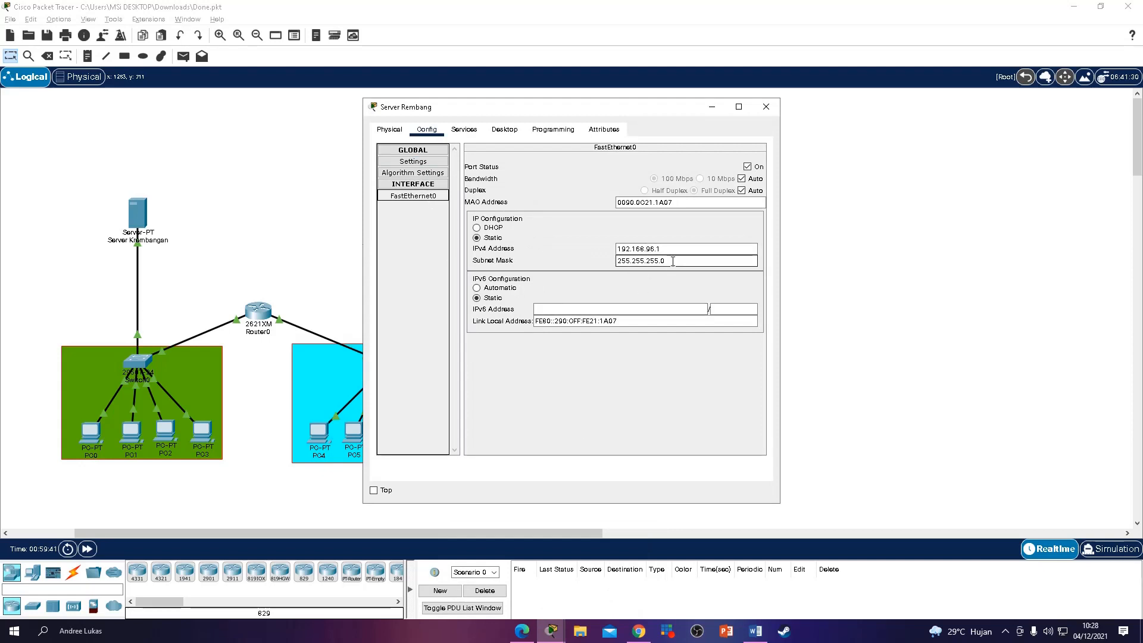
Step: Examine Server Rembang's DHCP service pool and compare its default gateway with the server's global settings
{"action": "left_click", "coordinate": [470, 134]}
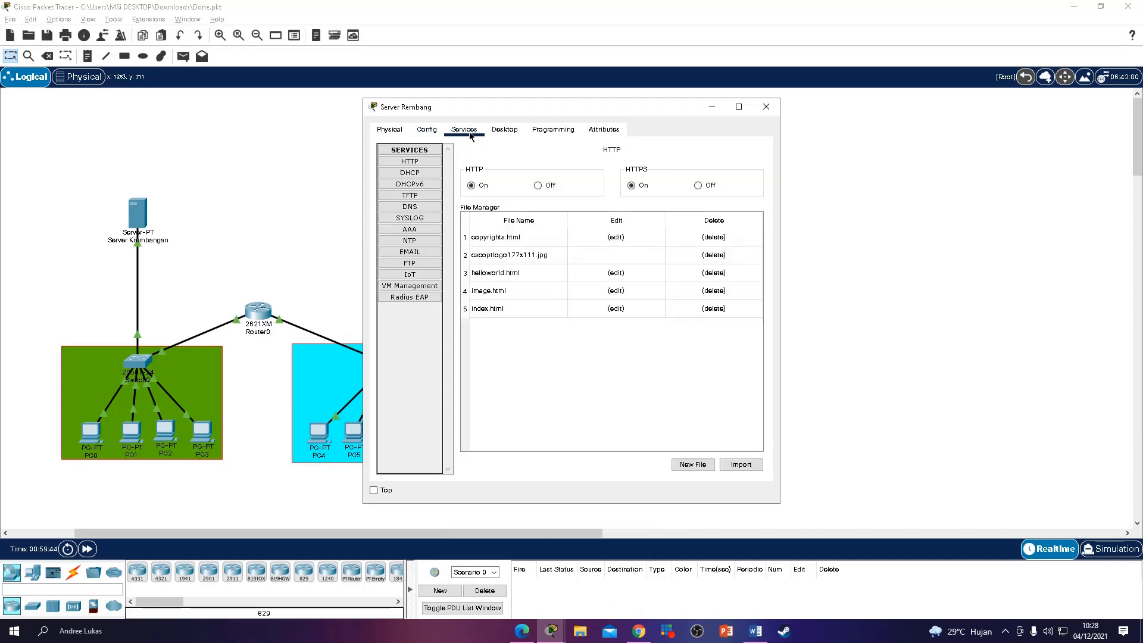
{"action": "left_click", "coordinate": [417, 173]}
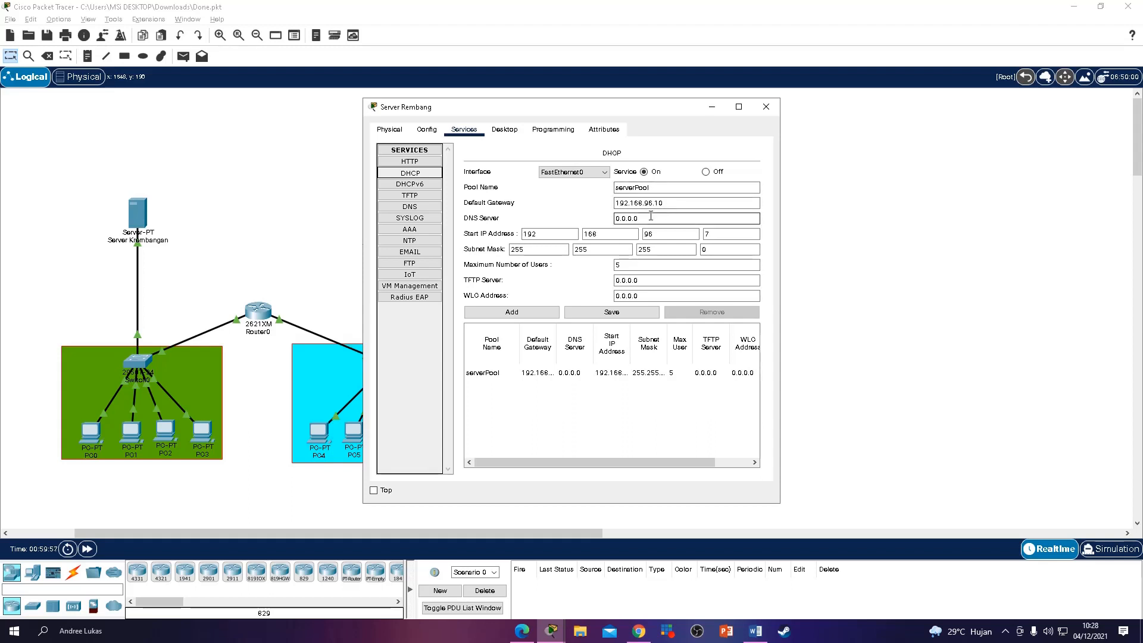
{"action": "left_click", "coordinate": [427, 130]}
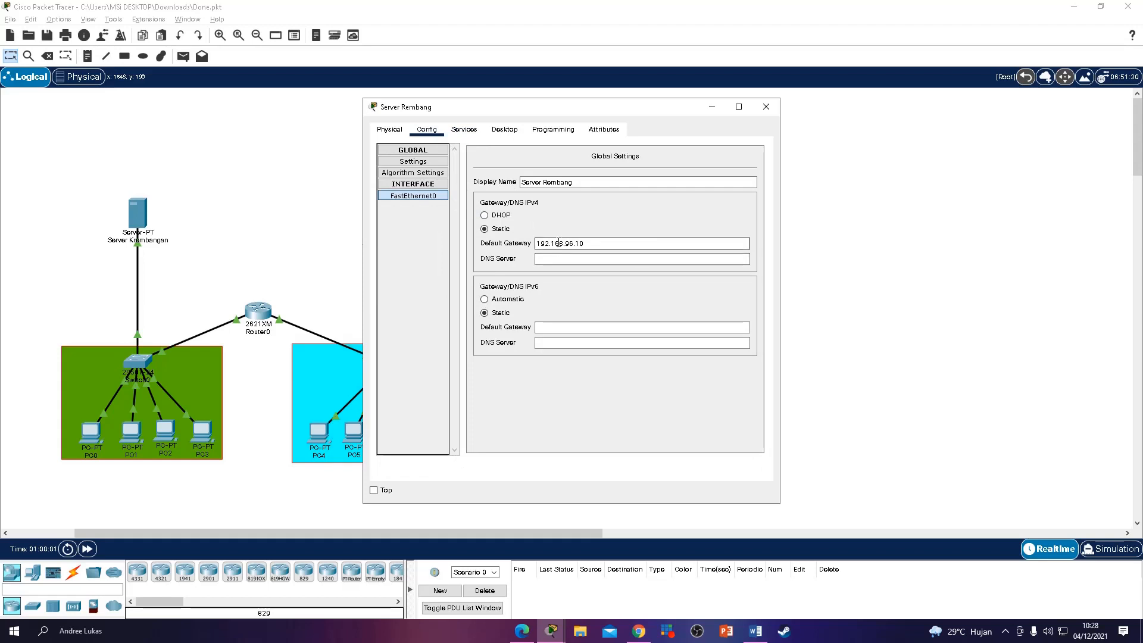
{"action": "left_click", "coordinate": [464, 129]}
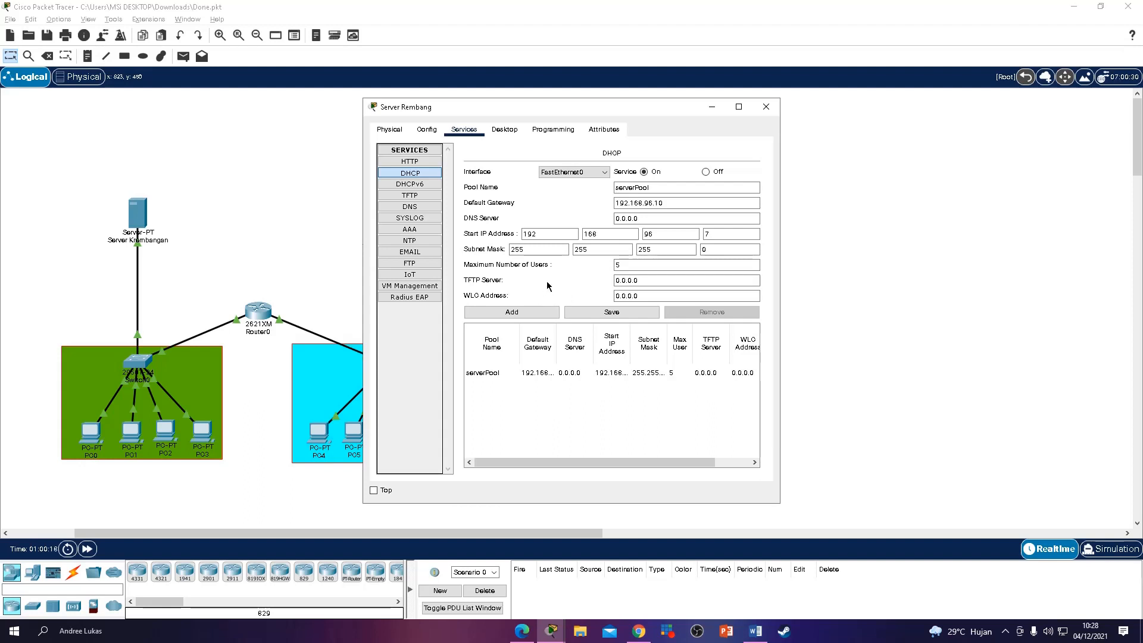
{"action": "left_click", "coordinate": [712, 234]}
{"action": "left_click", "coordinate": [603, 320]}
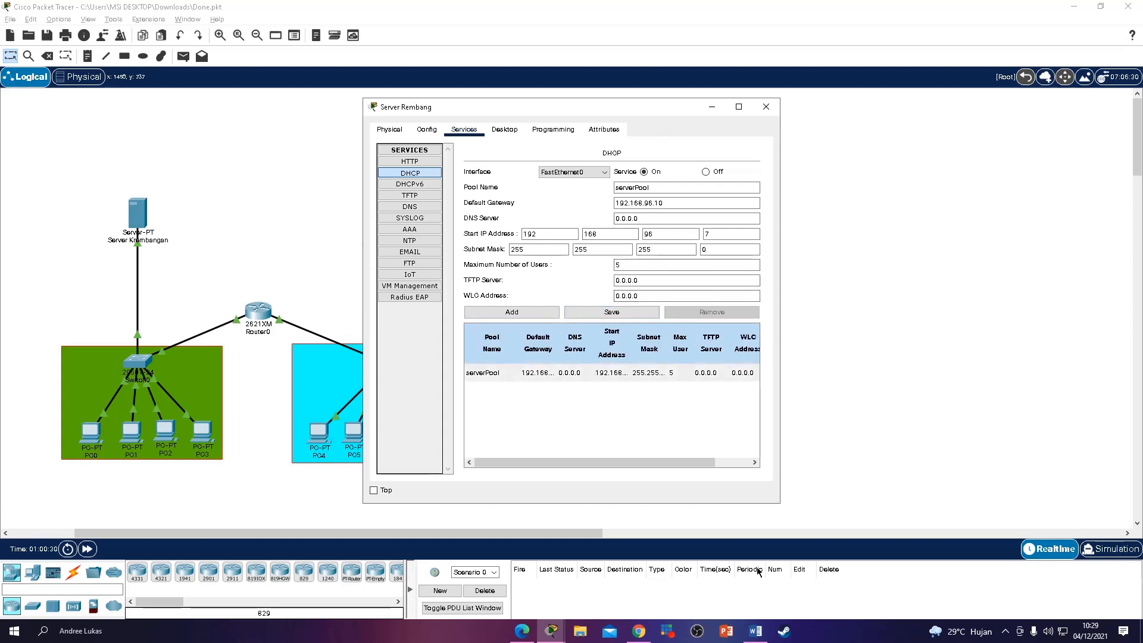
Step: Return to the PDF report and read testing step 7 on configuring the router through the CLI for Server Krembangan
{"action": "left_click", "coordinate": [520, 633]}
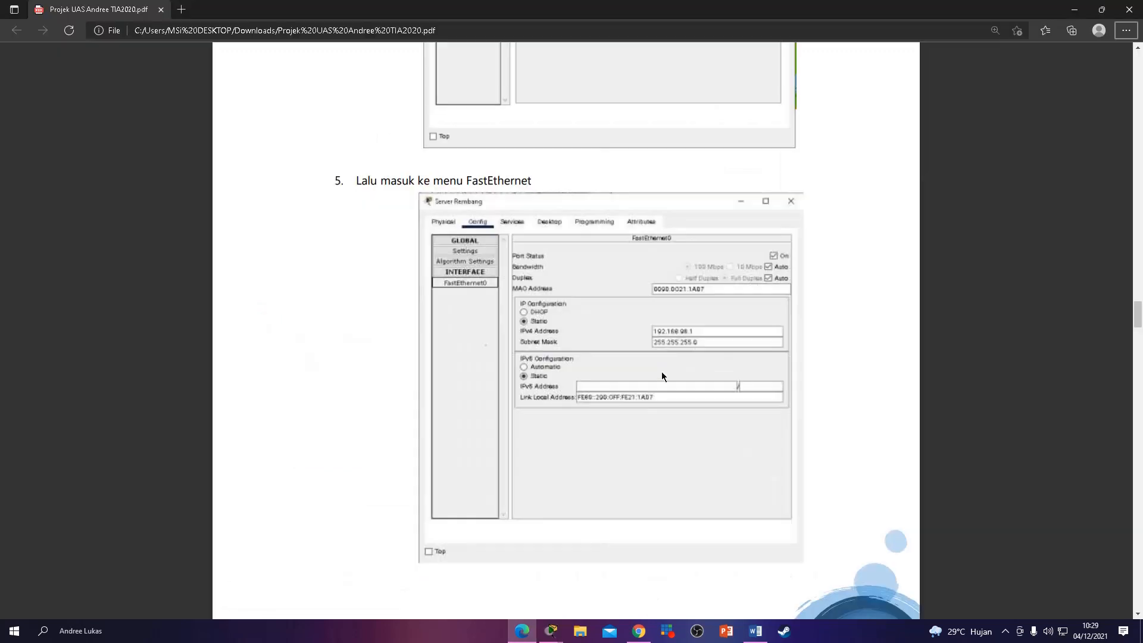
{"action": "scroll", "coordinate": [653, 357], "scroll_direction": "down", "scroll_amount": 8}
{"action": "scroll", "coordinate": [653, 359], "scroll_direction": "down", "scroll_amount": 7}
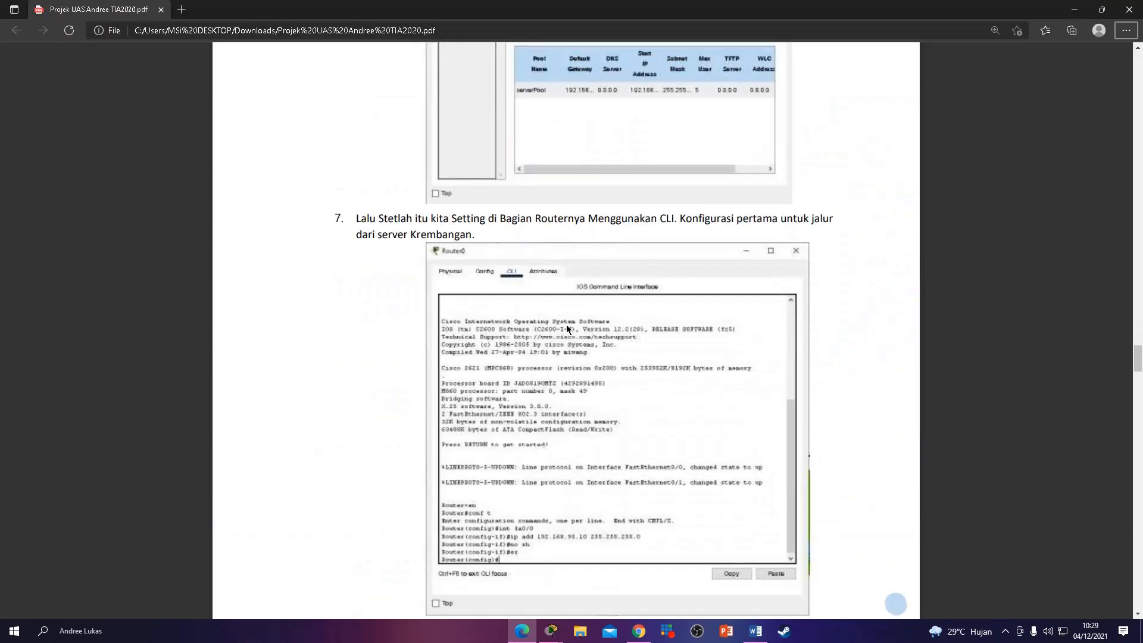
{"action": "scroll", "coordinate": [567, 325], "scroll_direction": "down", "scroll_amount": 1}
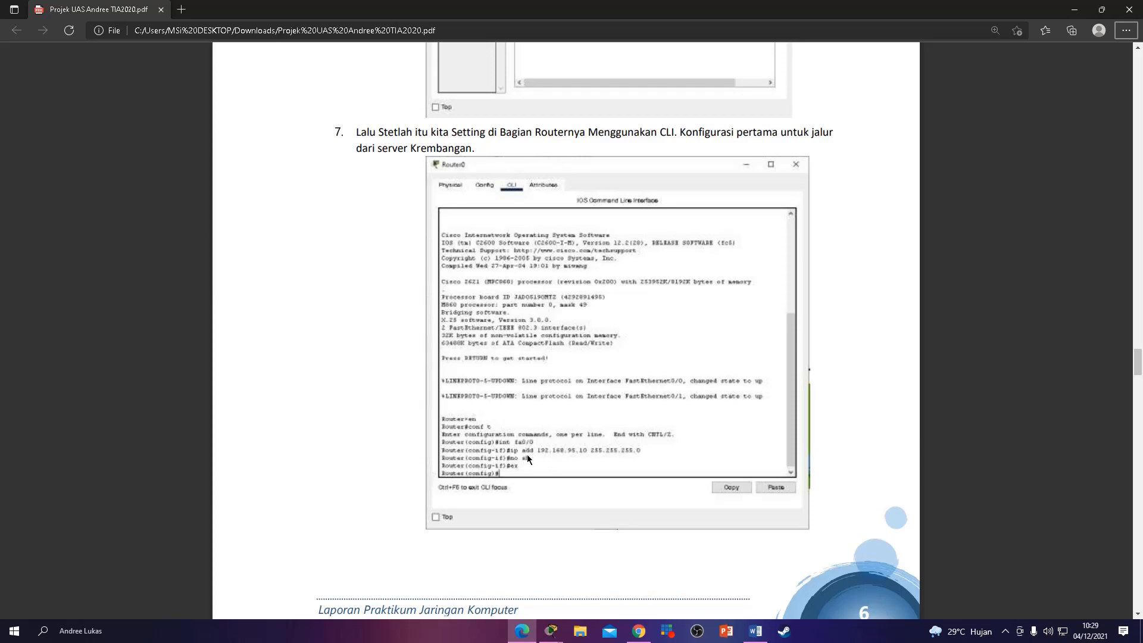
Step: In Packet Tracer, close Server Rembang's window and find the interface configuration commands in Router0's CLI history
{"action": "key", "text": "alt+Tab"}
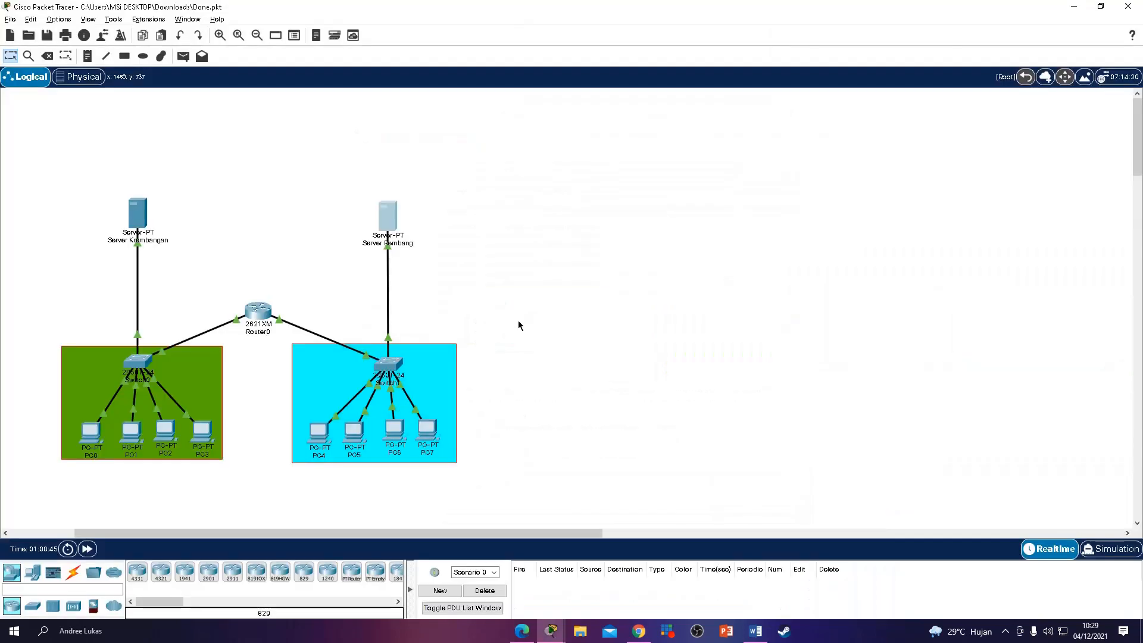
{"action": "mouse_move", "coordinate": [552, 631]}
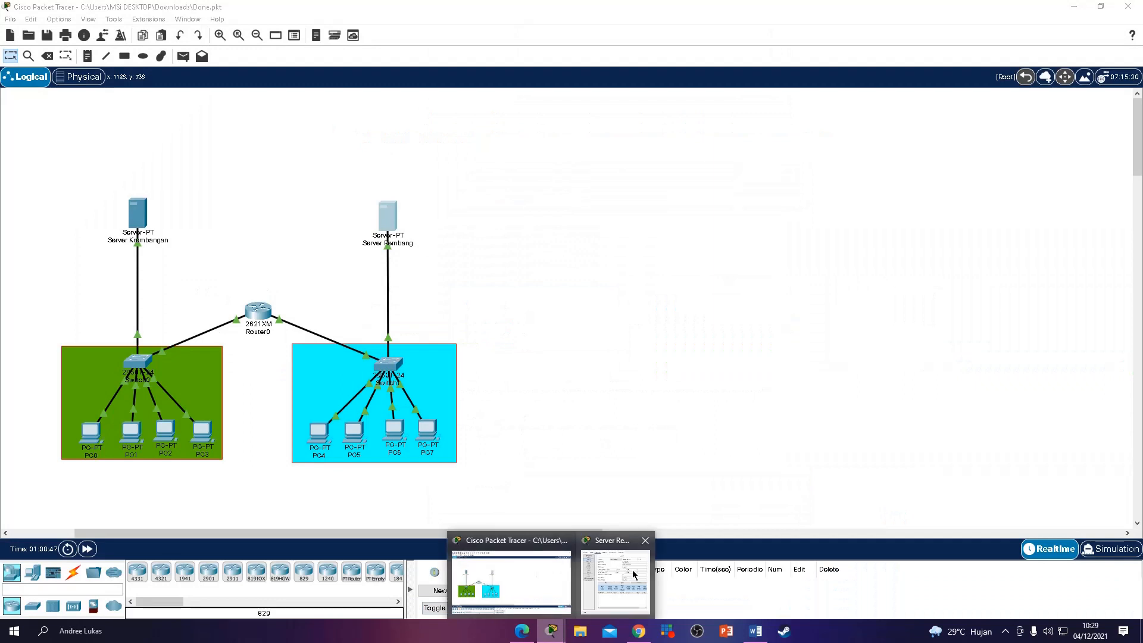
{"action": "left_click", "coordinate": [641, 547]}
{"action": "left_click", "coordinate": [260, 312]}
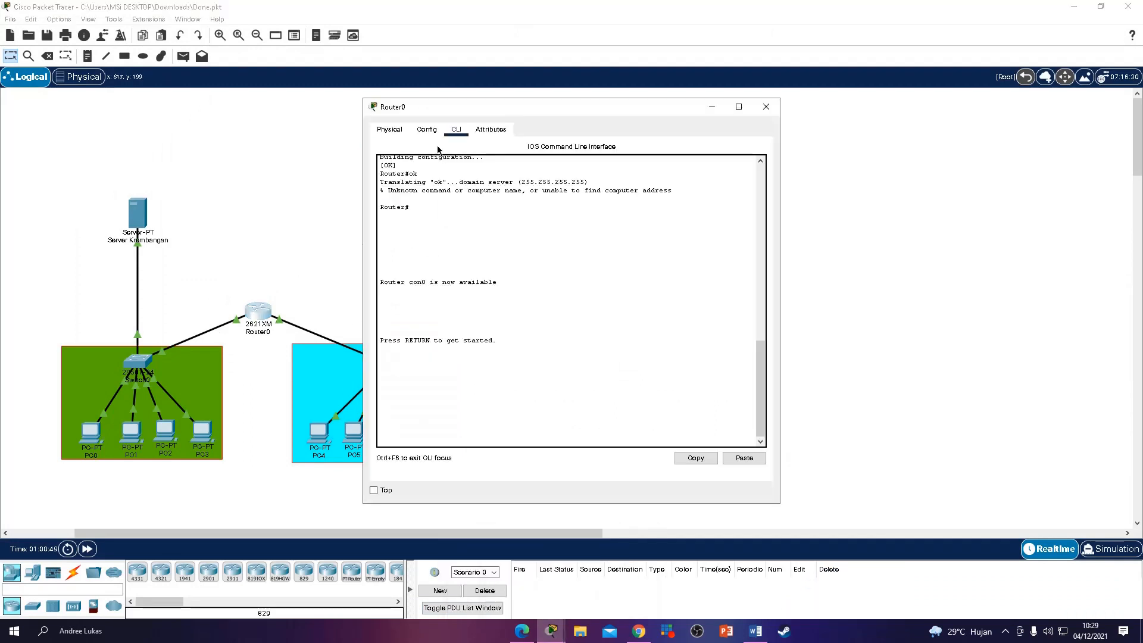
{"action": "scroll", "coordinate": [469, 376], "scroll_direction": "up", "scroll_amount": 7}
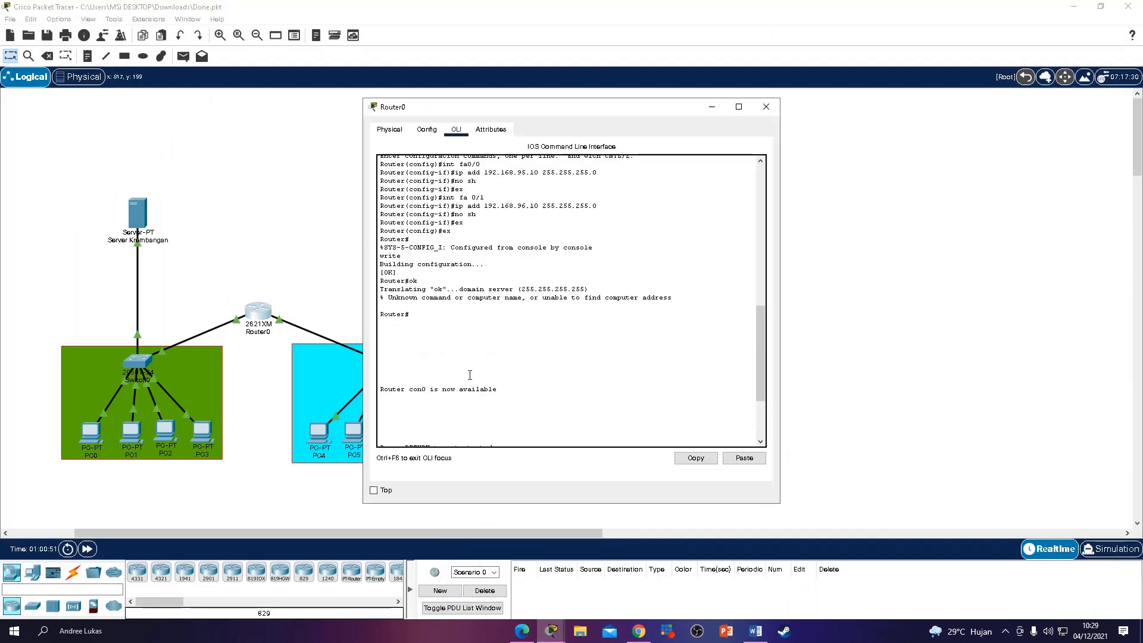
{"action": "scroll", "coordinate": [470, 376], "scroll_direction": "up", "scroll_amount": 1}
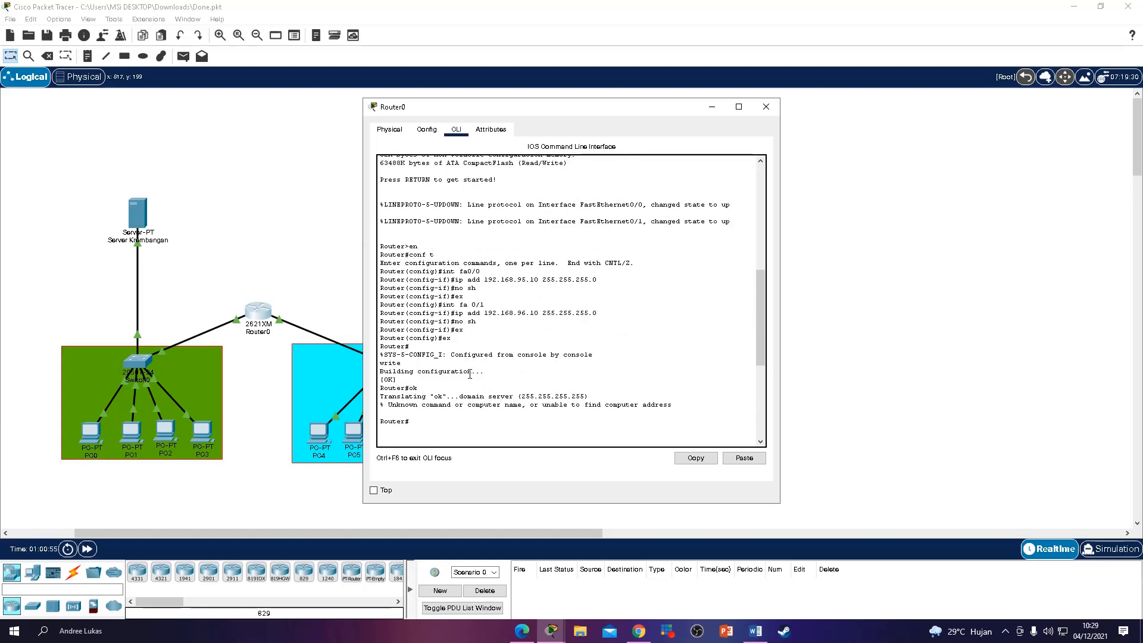
{"action": "scroll", "coordinate": [470, 374], "scroll_direction": "up", "scroll_amount": 1}
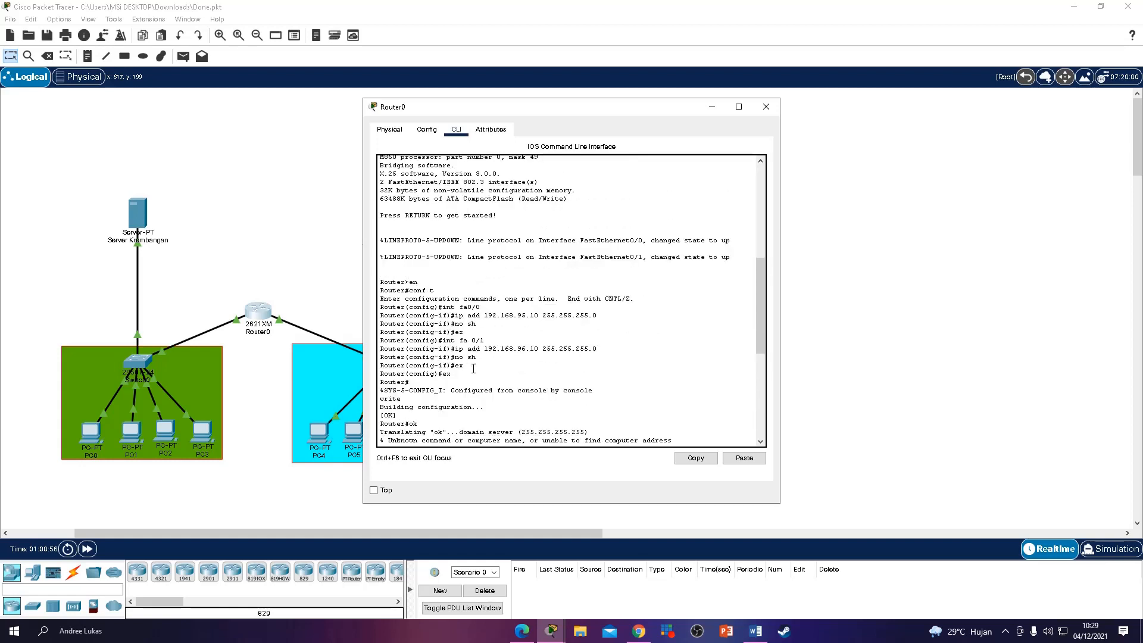
Step: Maximize Router0's window and highlight the CLI commands from en through the fa0/0 configuration to review them
{"action": "left_click", "coordinate": [739, 107]}
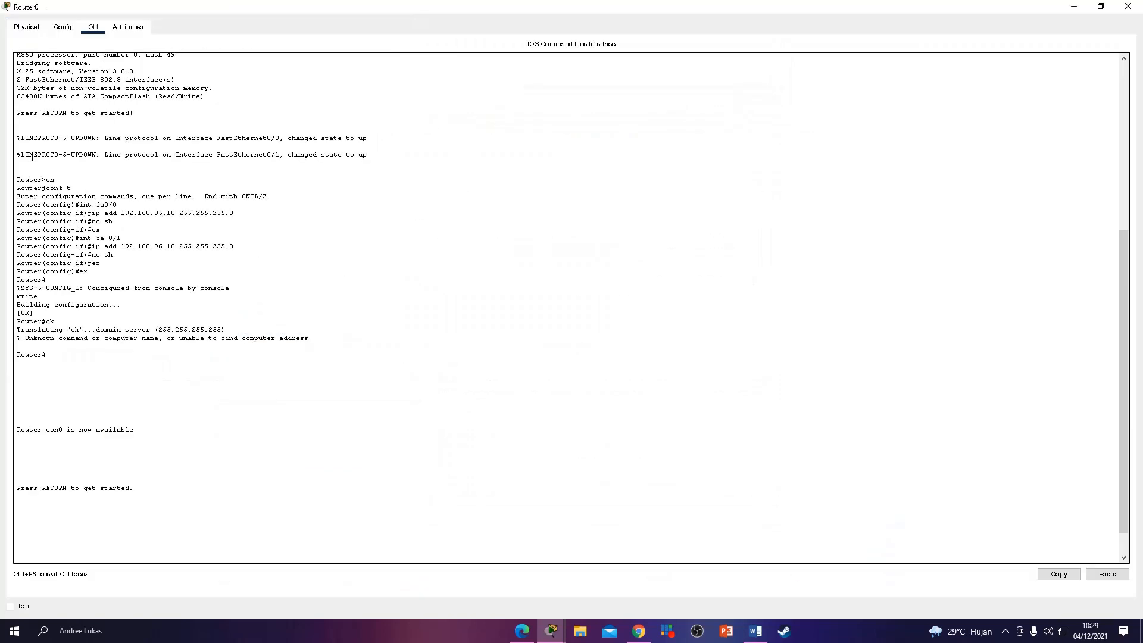
{"action": "left_click_drag", "start_coordinate": [18, 189], "coordinate": [41, 204]}
{"action": "left_click", "coordinate": [41, 203]}
{"action": "scroll", "coordinate": [20, 180], "scroll_direction": "up", "scroll_amount": 2}
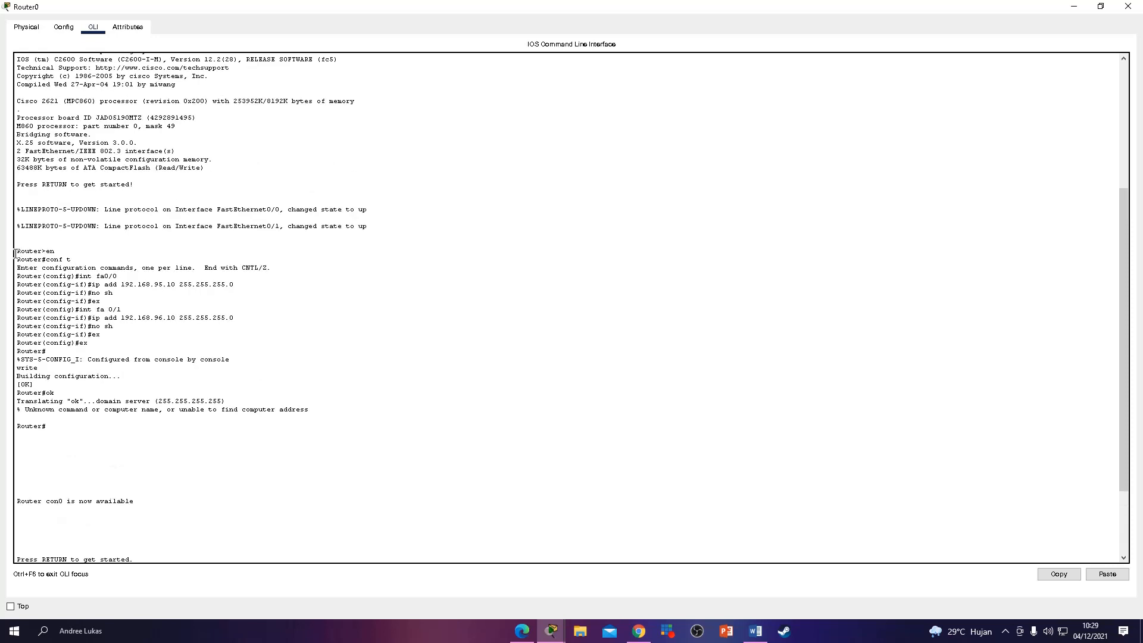
{"action": "left_click_drag", "start_coordinate": [15, 251], "coordinate": [104, 302]}
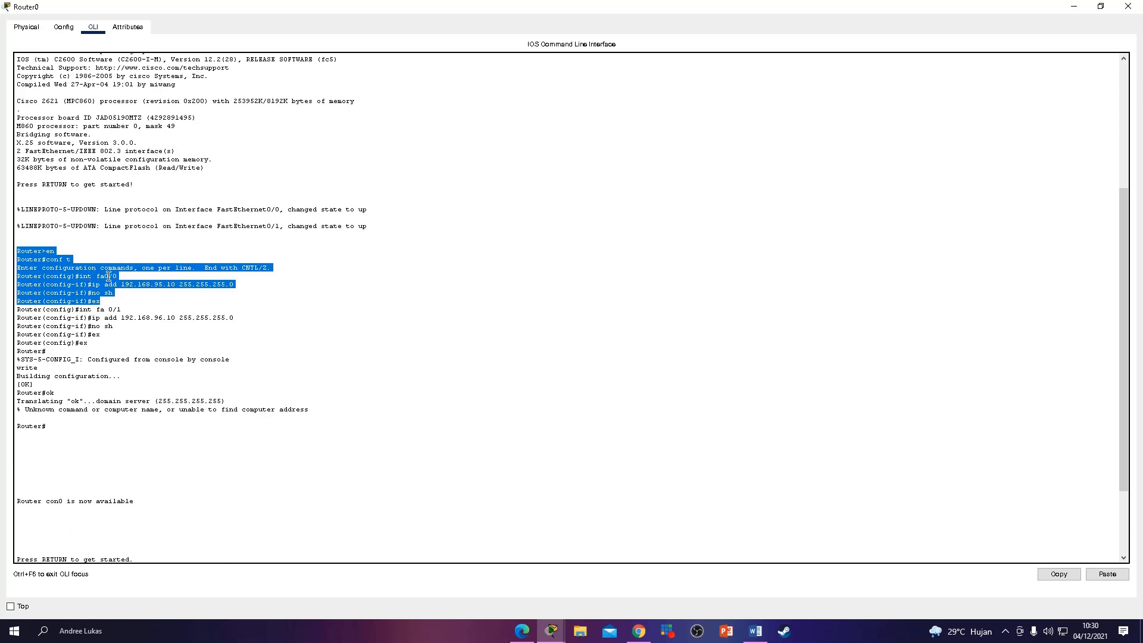
Step: Inspect Router0's links to both switches in the topology, then return to its CLI and clear the command highlight
{"action": "mouse_move", "coordinate": [566, 632]}
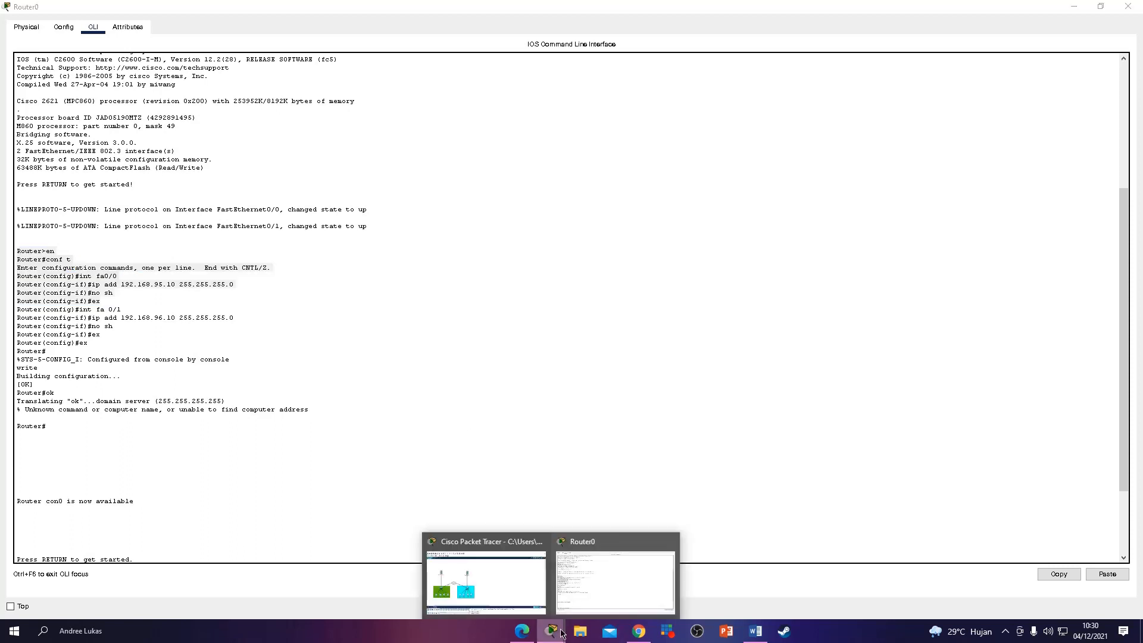
{"action": "left_click", "coordinate": [509, 592]}
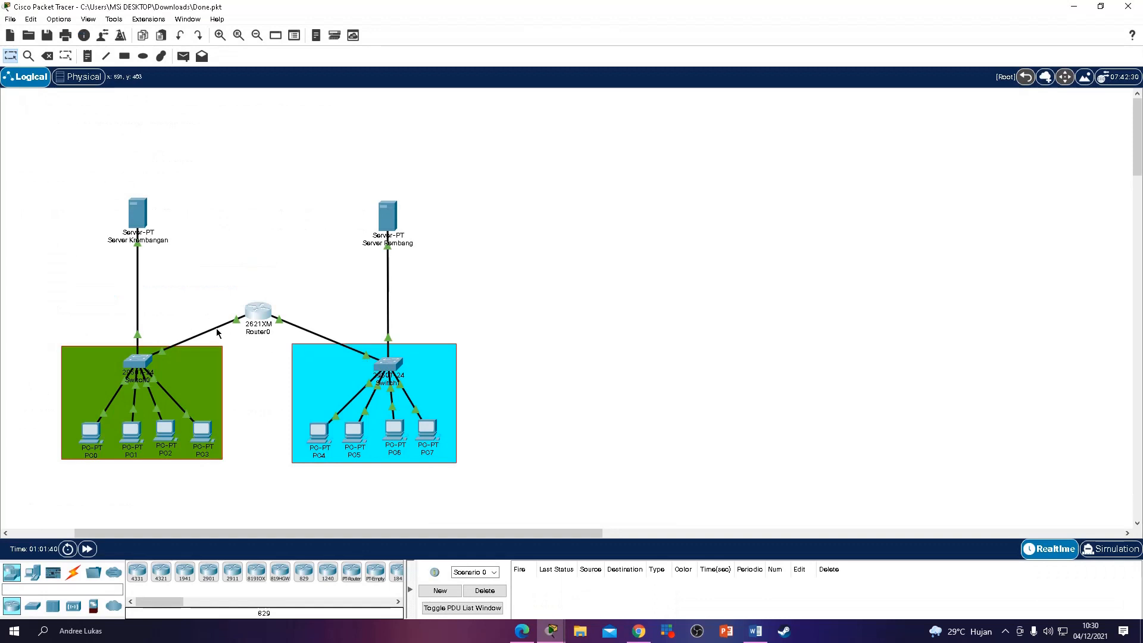
{"action": "mouse_move", "coordinate": [218, 328]}
{"action": "mouse_move", "coordinate": [306, 332]}
{"action": "left_click", "coordinate": [551, 631]}
{"action": "left_click", "coordinate": [574, 559]}
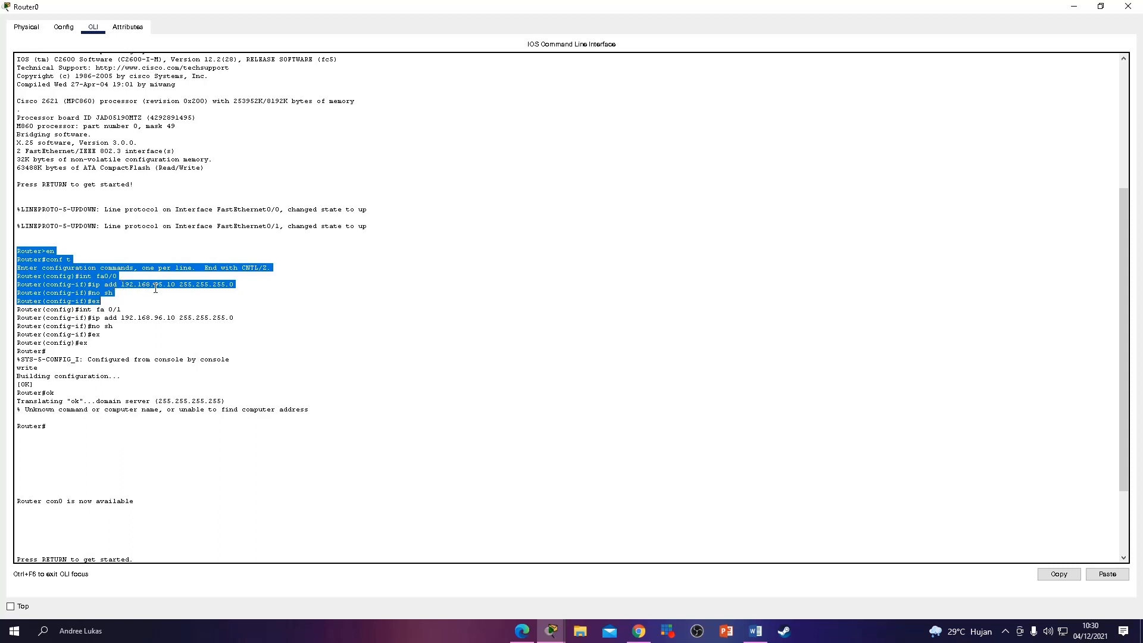
{"action": "left_click", "coordinate": [120, 294]}
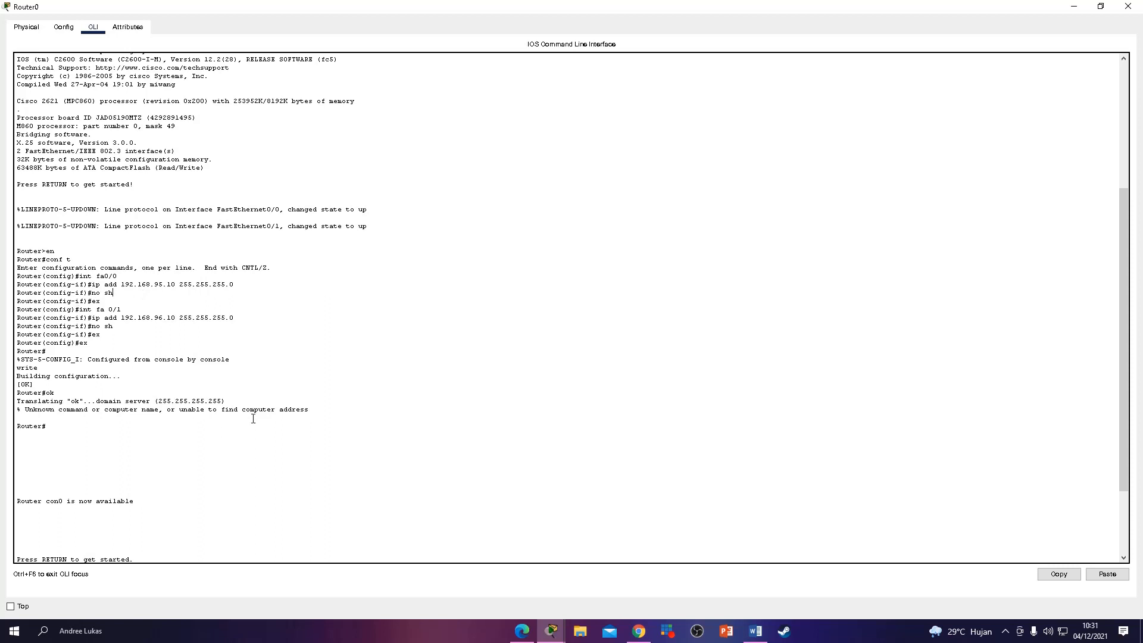
Step: Check the port labels on Router0's two links in the topology and return to the router's CLI
{"action": "mouse_move", "coordinate": [551, 631]}
{"action": "left_click", "coordinate": [509, 591]}
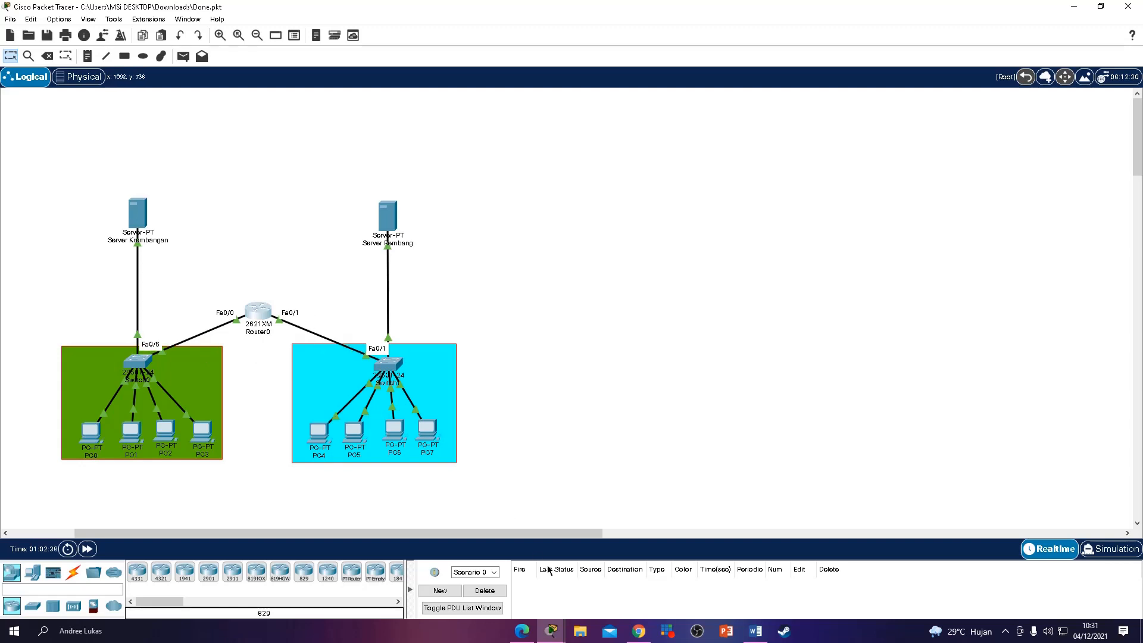
{"action": "left_click", "coordinate": [552, 632]}
{"action": "left_click", "coordinate": [502, 581]}
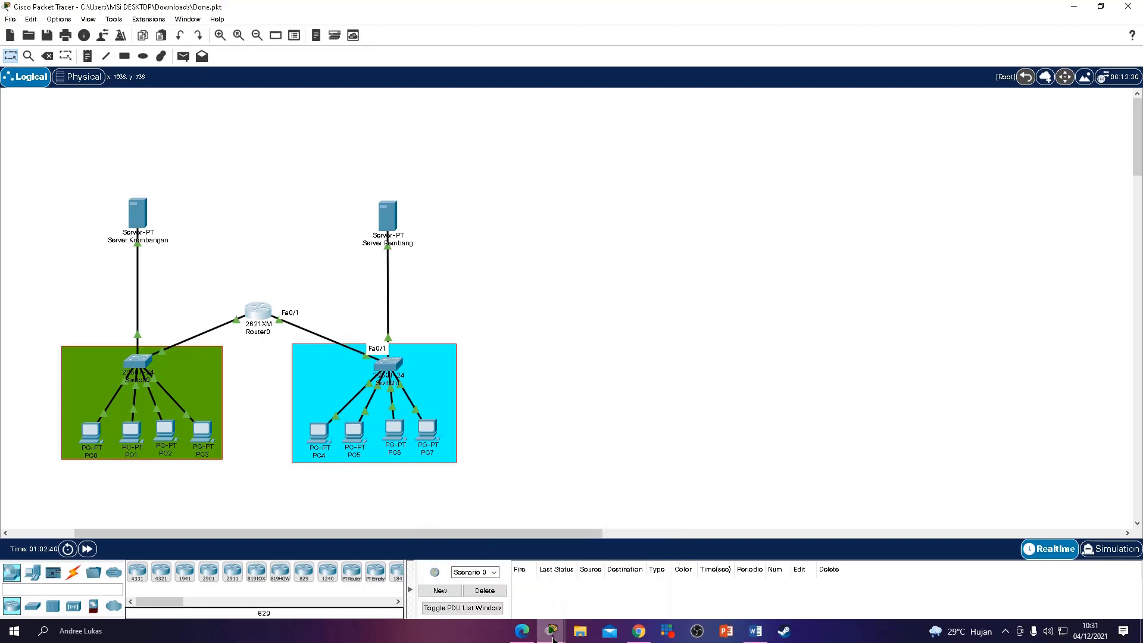
{"action": "mouse_move", "coordinate": [554, 636]}
{"action": "left_click", "coordinate": [596, 592]}
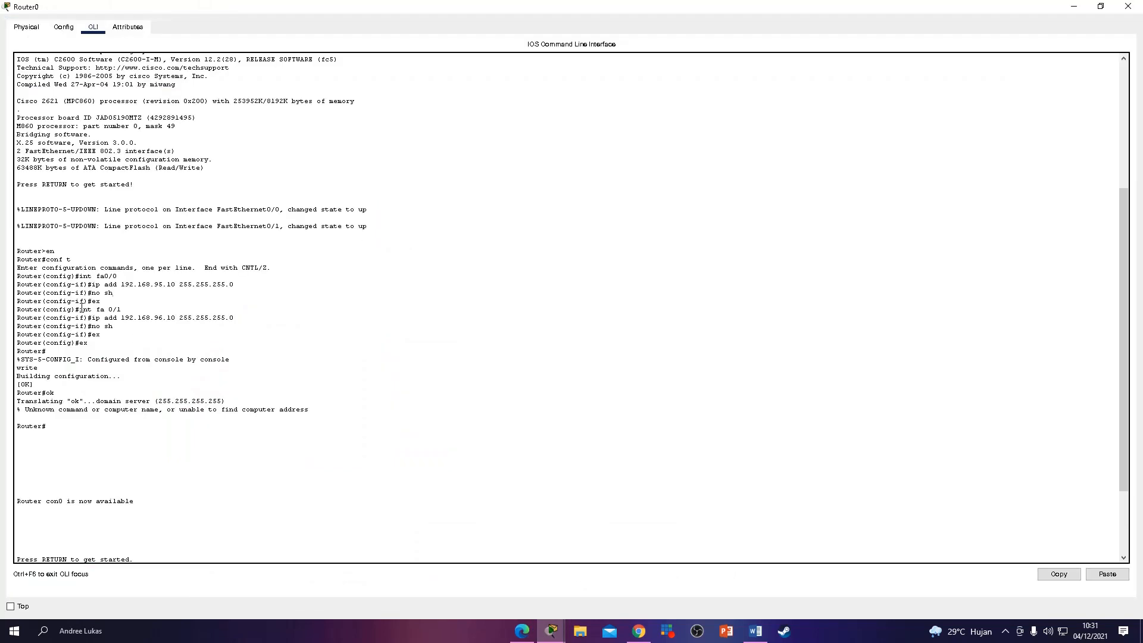
Step: Highlight and review Router0's fa 0/1 configuration commands and the domain server line, then close the router's window
{"action": "left_click_drag", "start_coordinate": [18, 310], "coordinate": [62, 395]}
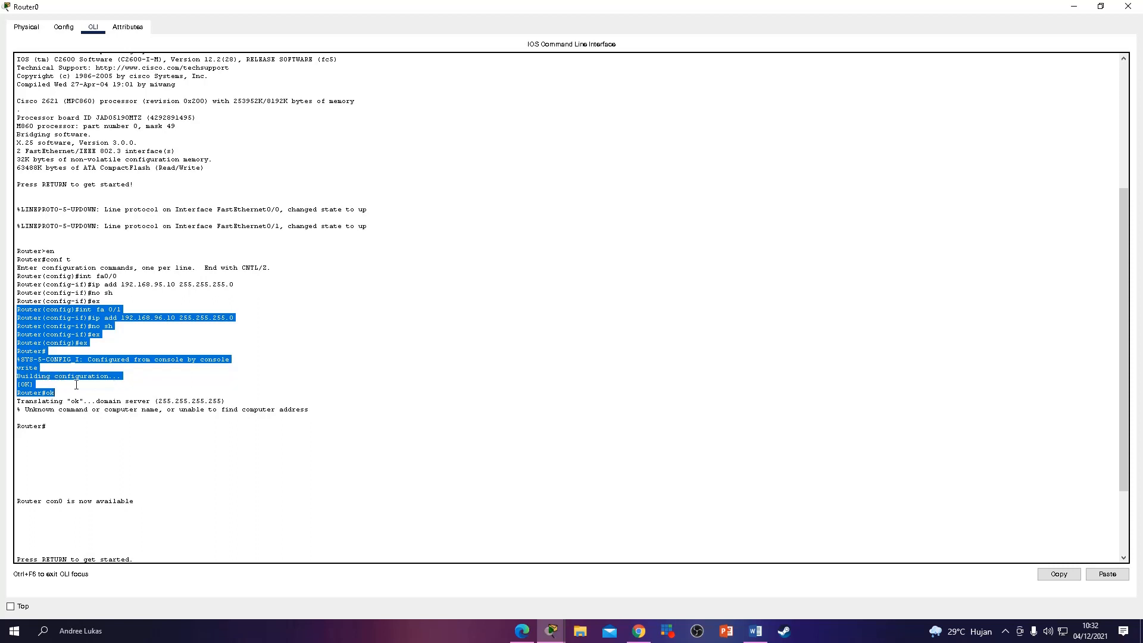
{"action": "left_click_drag", "start_coordinate": [17, 403], "coordinate": [231, 400]}
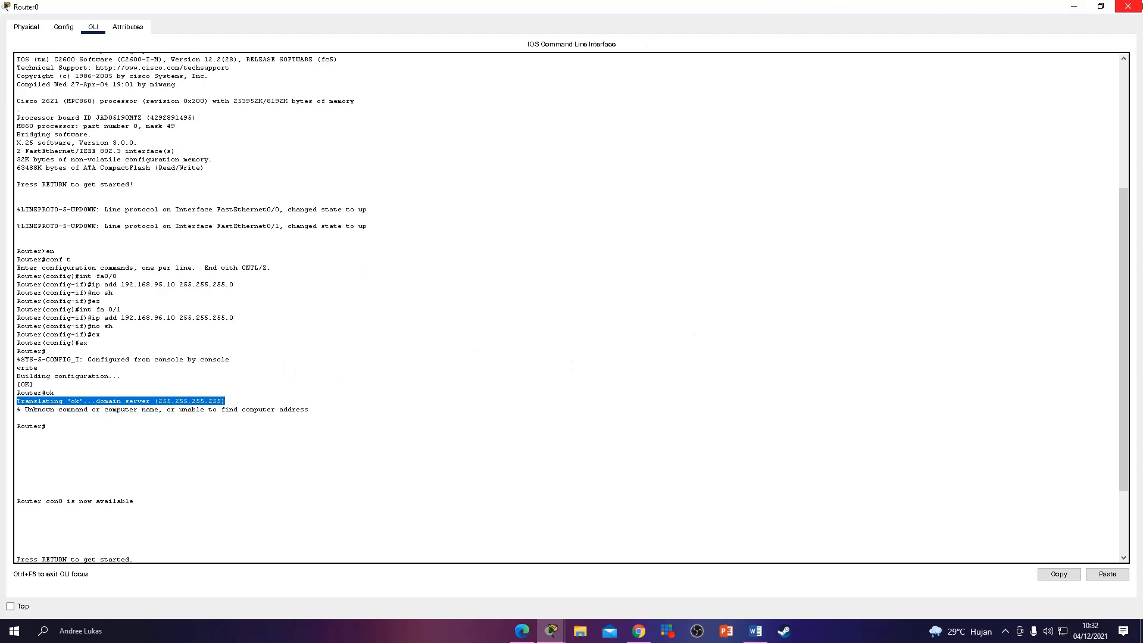
{"action": "left_click", "coordinate": [1128, 6]}
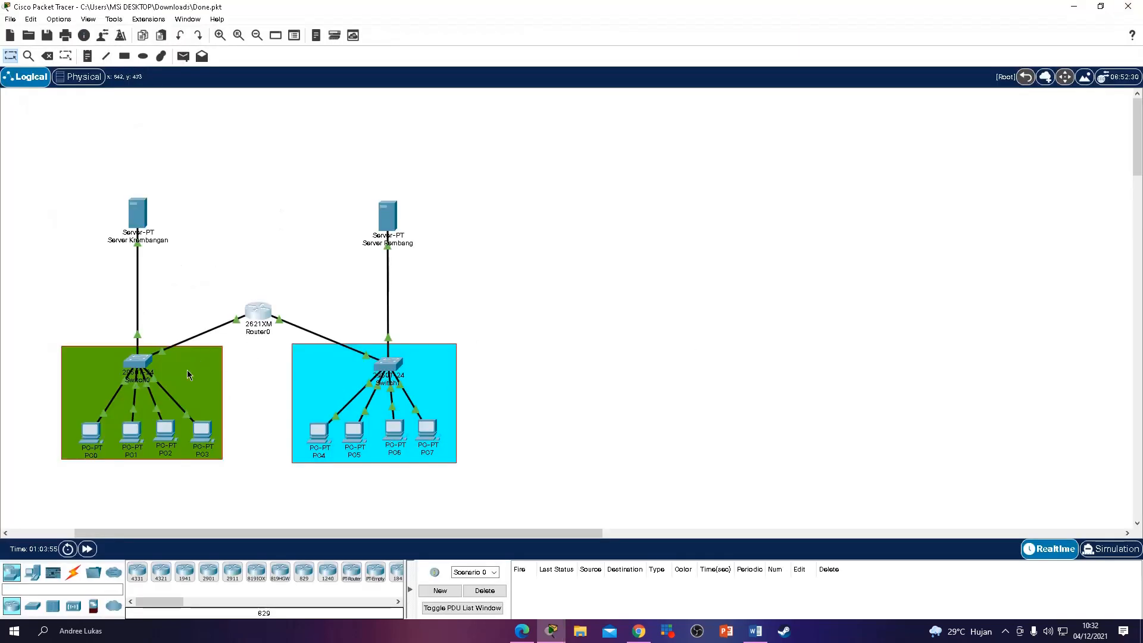
Step: Return to the PDF report and read testing steps 8 to 12 on the Rembang router configuration and the PCs' DHCP addressing
{"action": "left_click", "coordinate": [533, 634]}
{"action": "scroll", "coordinate": [573, 331], "scroll_direction": "down", "scroll_amount": 4}
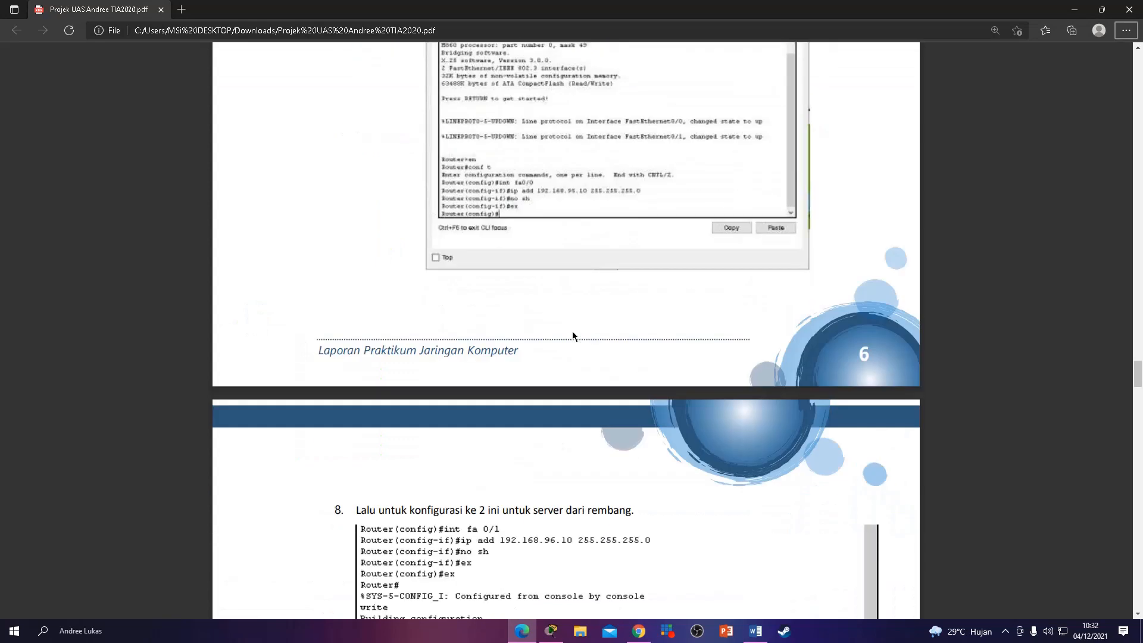
{"action": "scroll", "coordinate": [573, 336], "scroll_direction": "down", "scroll_amount": 3}
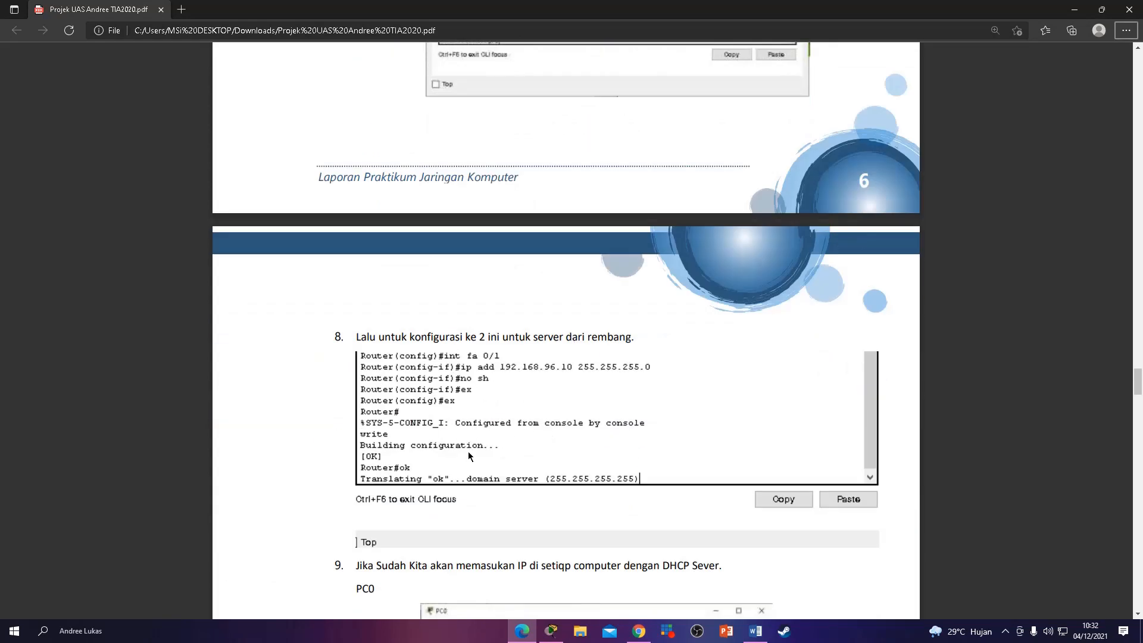
{"action": "scroll", "coordinate": [531, 450], "scroll_direction": "down", "scroll_amount": 6}
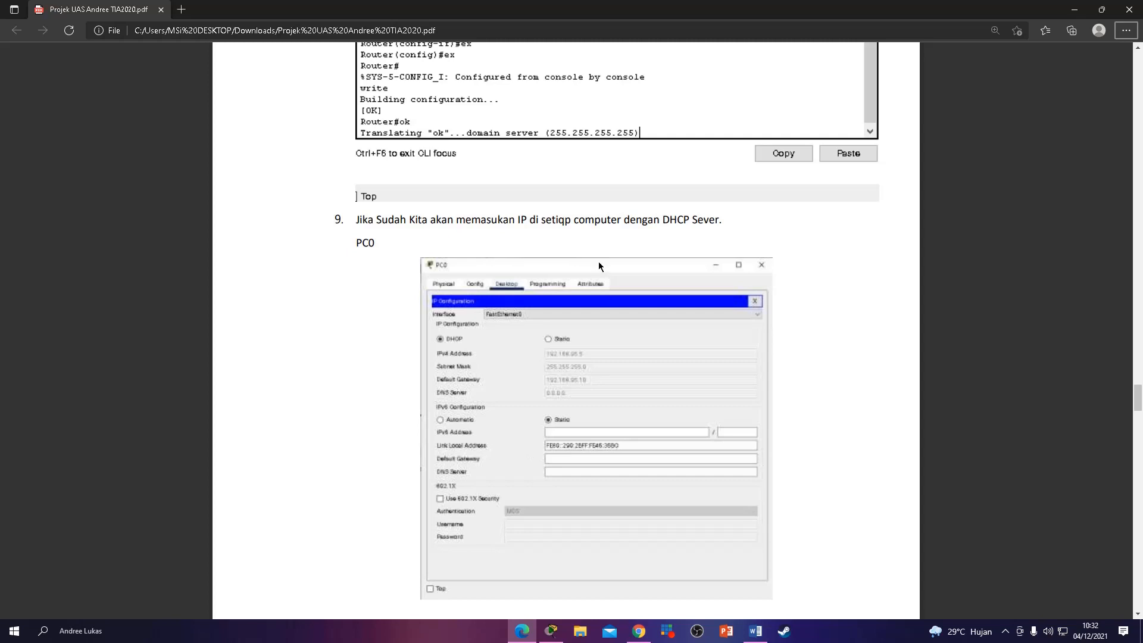
{"action": "scroll", "coordinate": [599, 265], "scroll_direction": "down", "scroll_amount": 2}
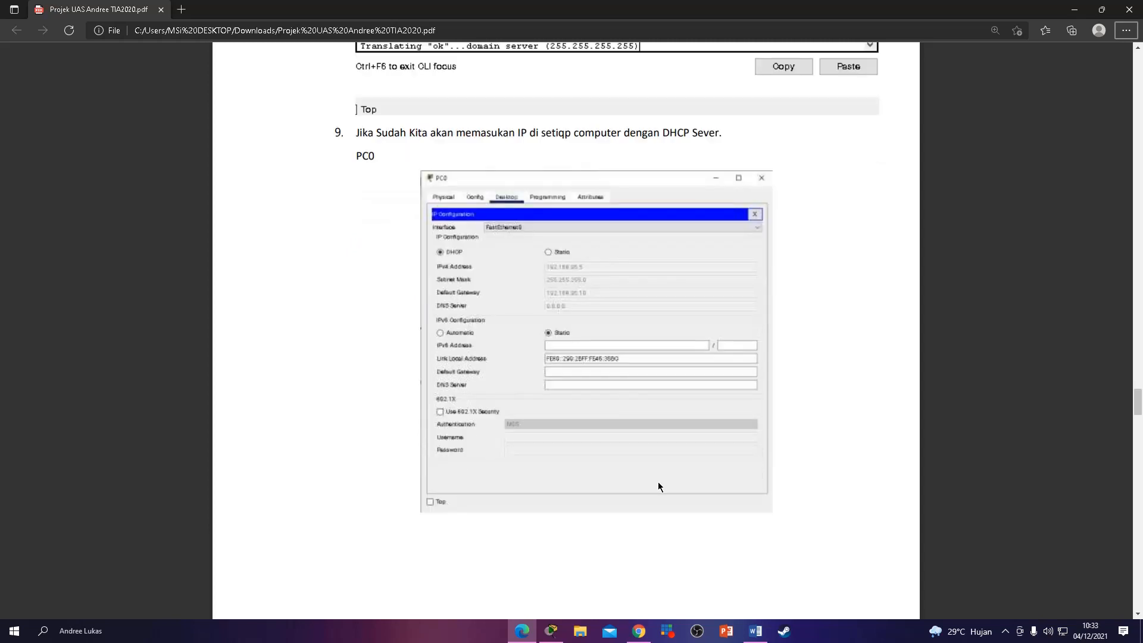
{"action": "scroll", "coordinate": [475, 396], "scroll_direction": "down", "scroll_amount": 10}
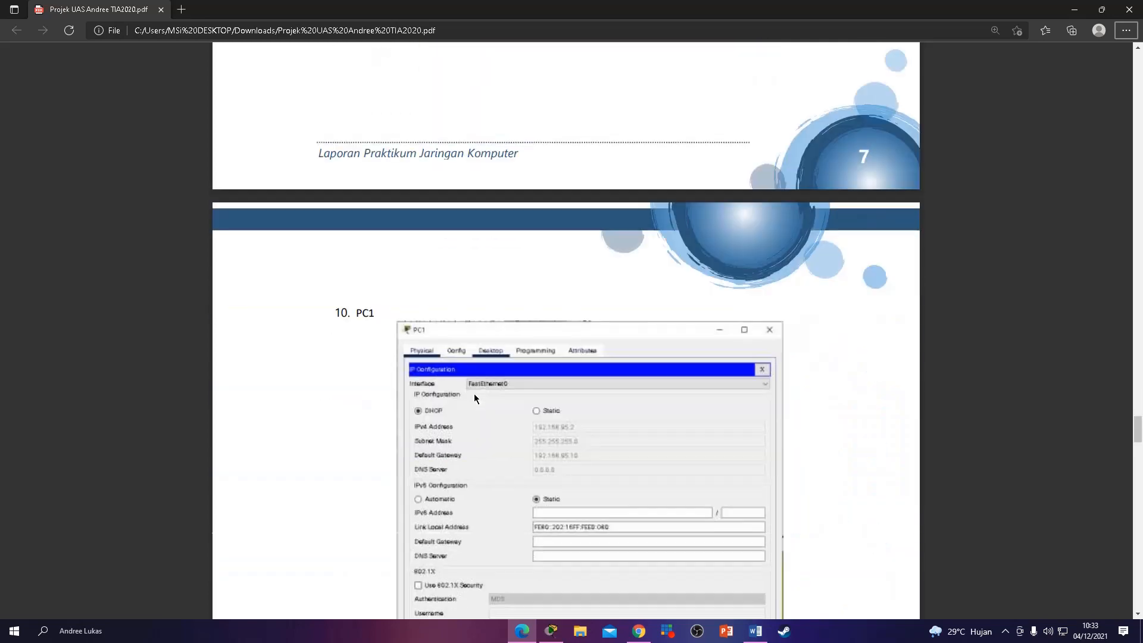
{"action": "scroll", "coordinate": [474, 394], "scroll_direction": "down", "scroll_amount": 15}
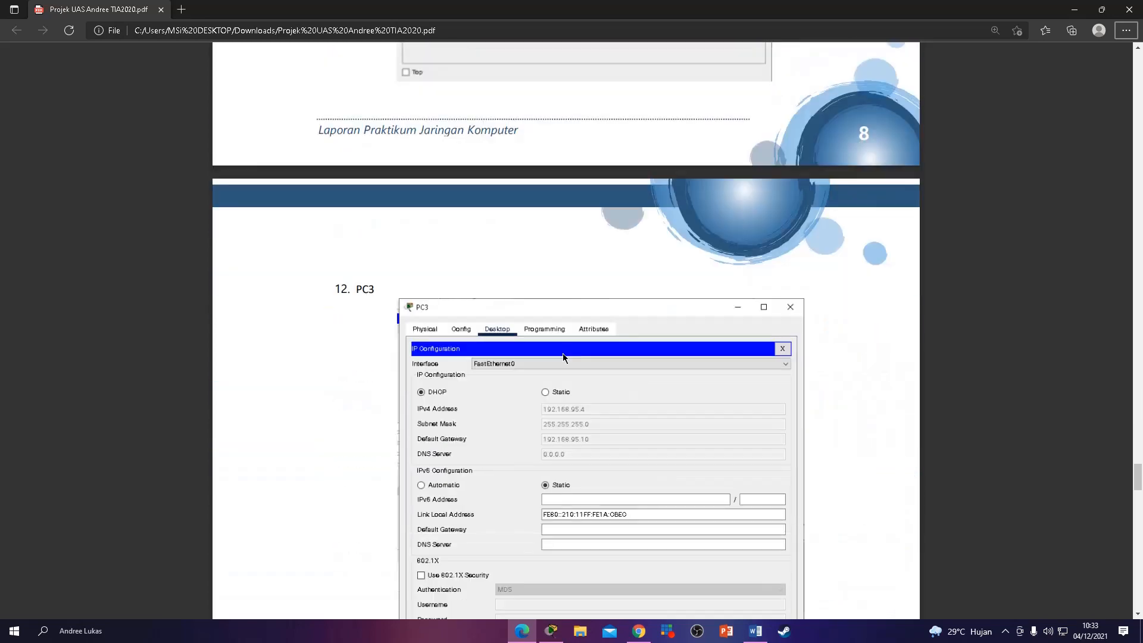
Step: Switch to Packet Tracer and examine PC0's IP configuration
{"action": "left_click", "coordinate": [557, 634]}
{"action": "left_click", "coordinate": [91, 433]}
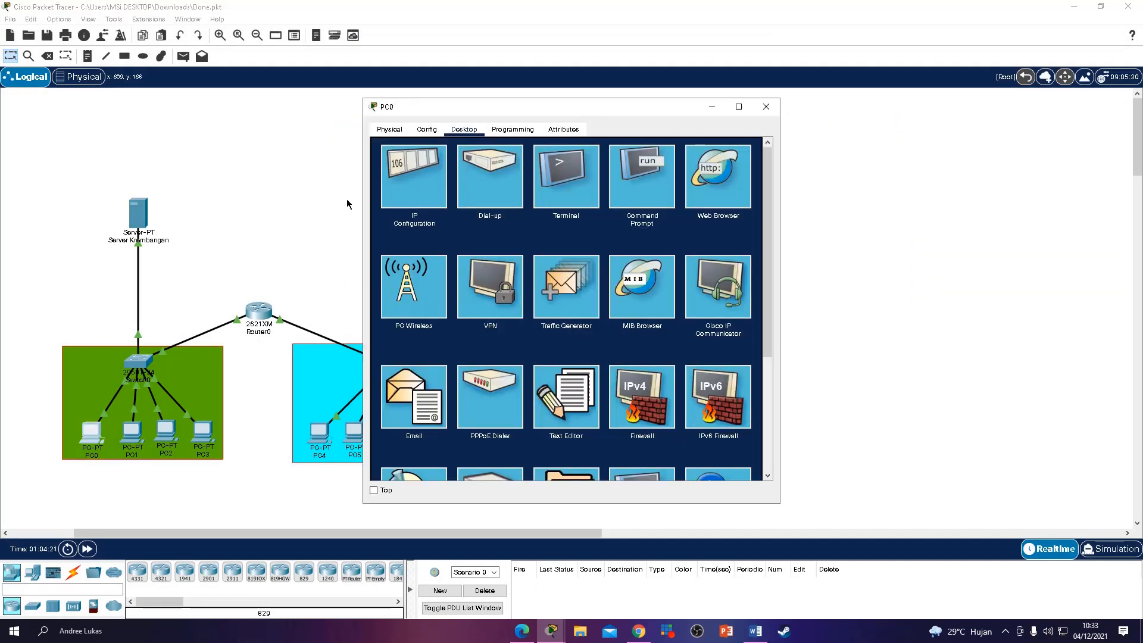
{"action": "left_click", "coordinate": [432, 182]}
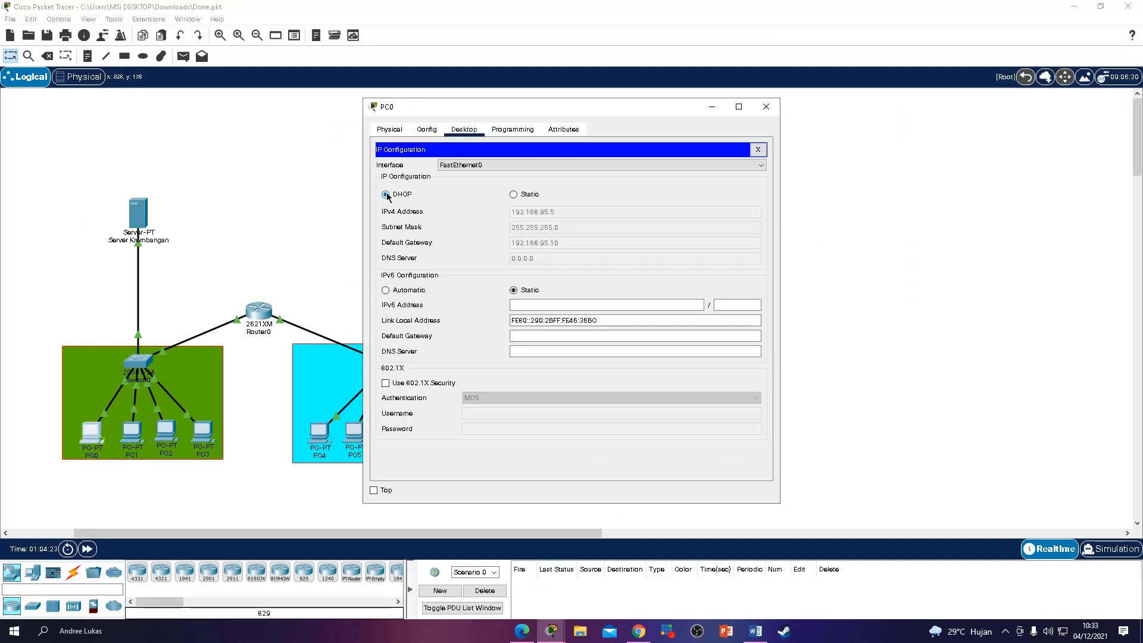
Step: Switch PC0's IPv4 configuration to Static and back to DHCP to request an address again, then close PC0's window
{"action": "left_click", "coordinate": [514, 196]}
{"action": "left_click", "coordinate": [541, 217]}
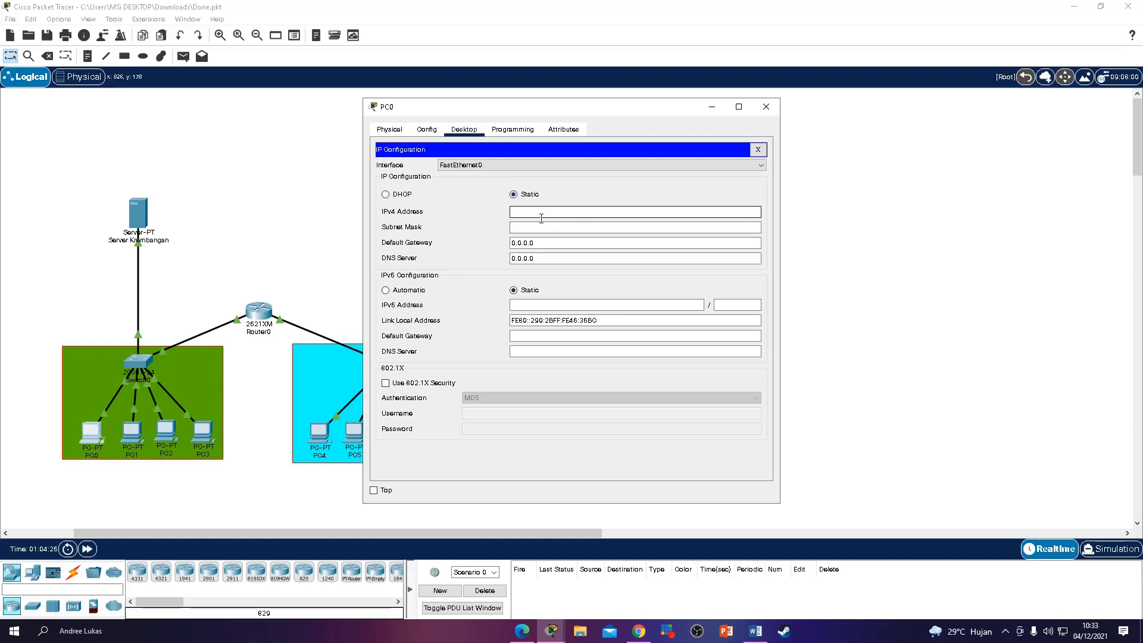
{"action": "left_click", "coordinate": [386, 194]}
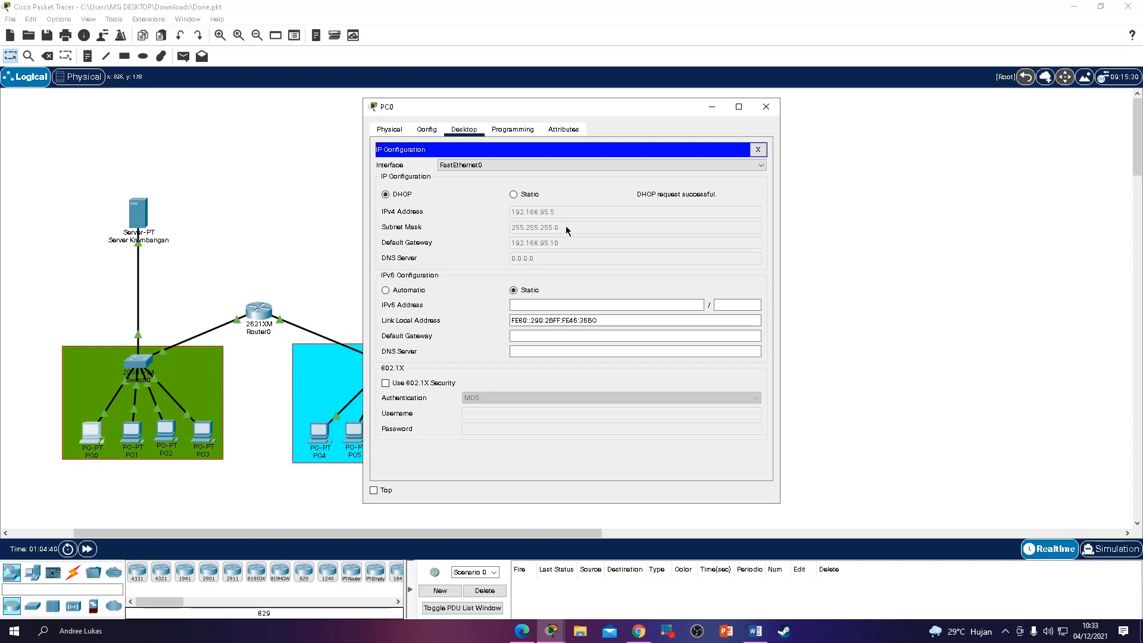
{"action": "left_click", "coordinate": [766, 107]}
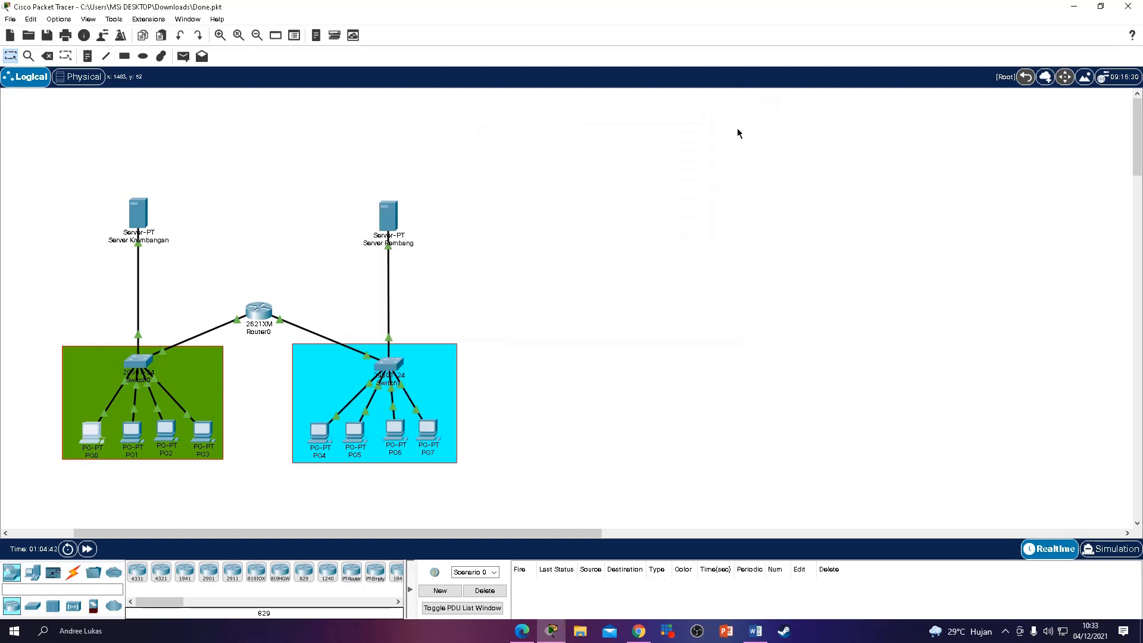
Step: Check the DHCP addressing in the IP configurations of PC1, PC2 and PC3 in the green network
{"action": "left_click", "coordinate": [133, 427]}
{"action": "left_click", "coordinate": [429, 182]}
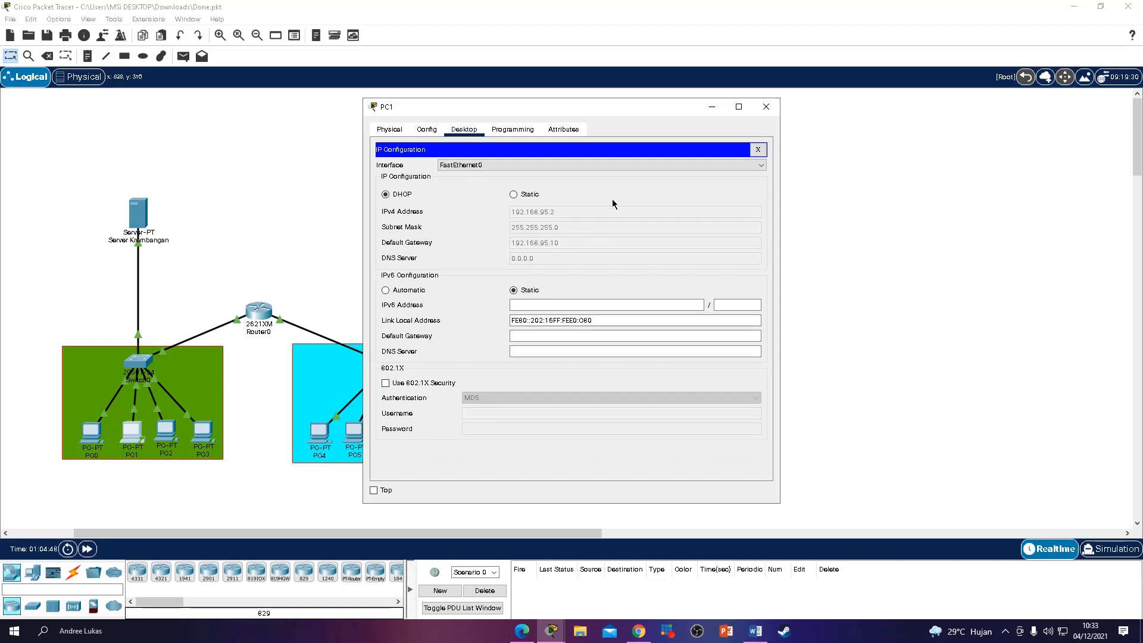
{"action": "left_click", "coordinate": [767, 107]}
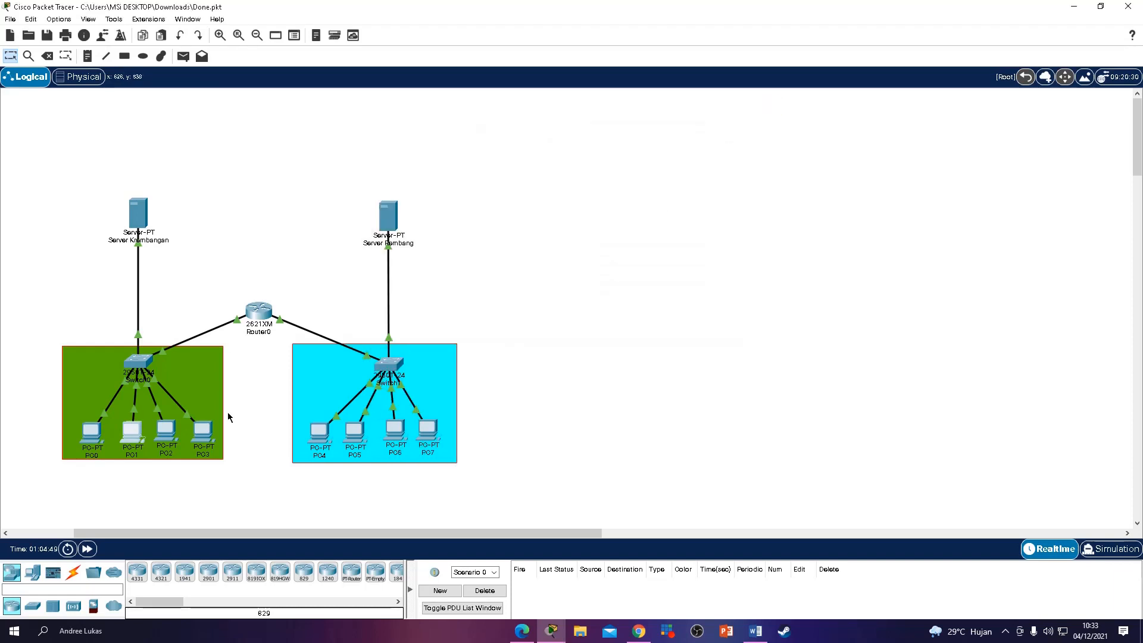
{"action": "left_click", "coordinate": [170, 438]}
{"action": "left_click", "coordinate": [426, 182]}
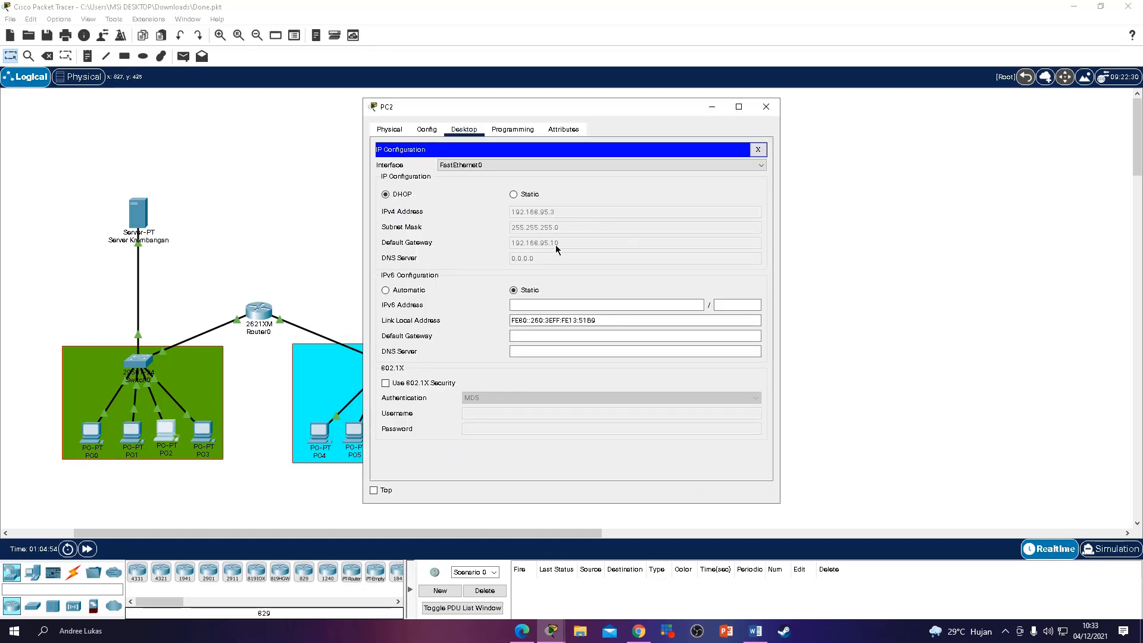
{"action": "left_click", "coordinate": [210, 428]}
{"action": "left_click", "coordinate": [409, 162]}
{"action": "left_click", "coordinate": [767, 107]}
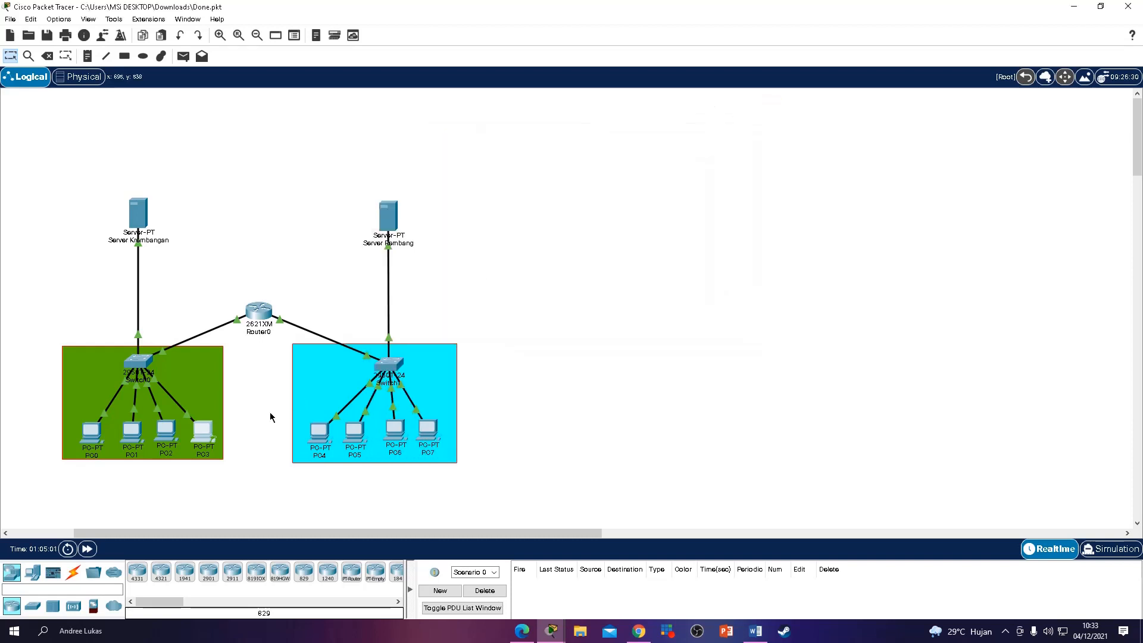
{"action": "left_click", "coordinate": [140, 436]}
{"action": "left_click", "coordinate": [411, 167]}
{"action": "left_click", "coordinate": [120, 439]}
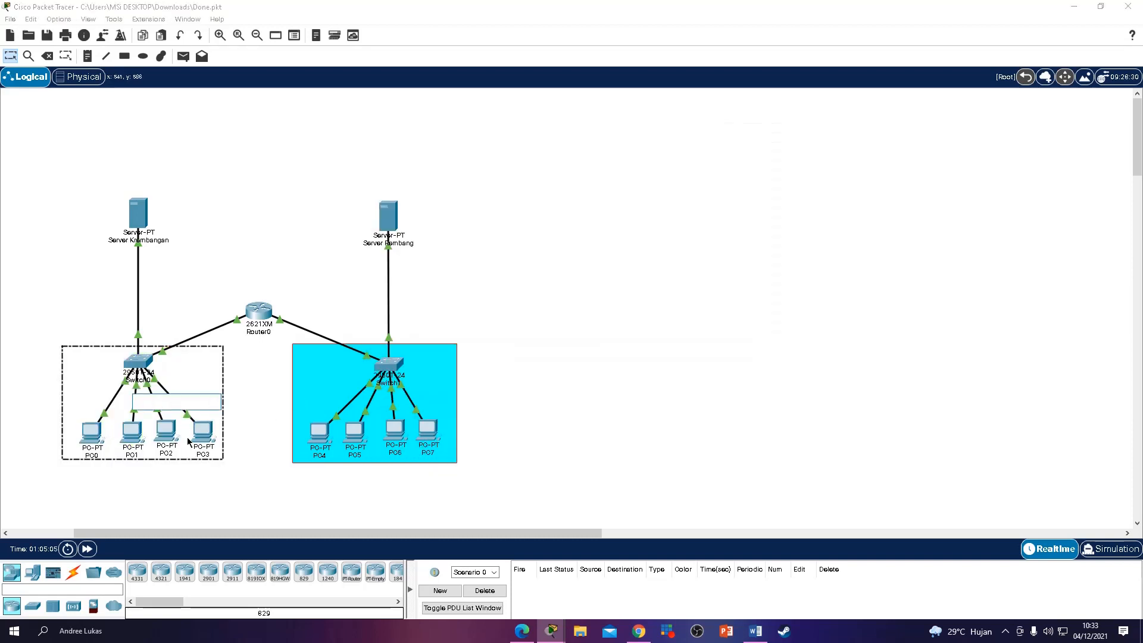
Step: Examine PC4's DHCP addressing against the PCs in both networks, moving its window clear of the topology, then close it
{"action": "left_click", "coordinate": [313, 439]}
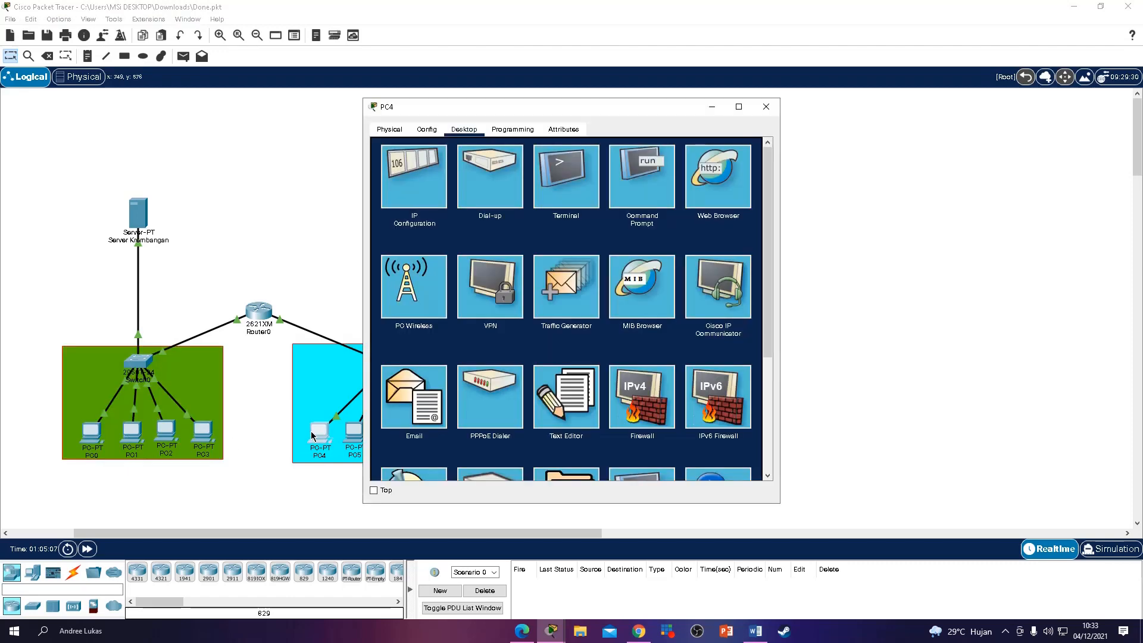
{"action": "left_click", "coordinate": [354, 440]}
{"action": "left_click", "coordinate": [319, 439]}
{"action": "left_click", "coordinate": [417, 182]}
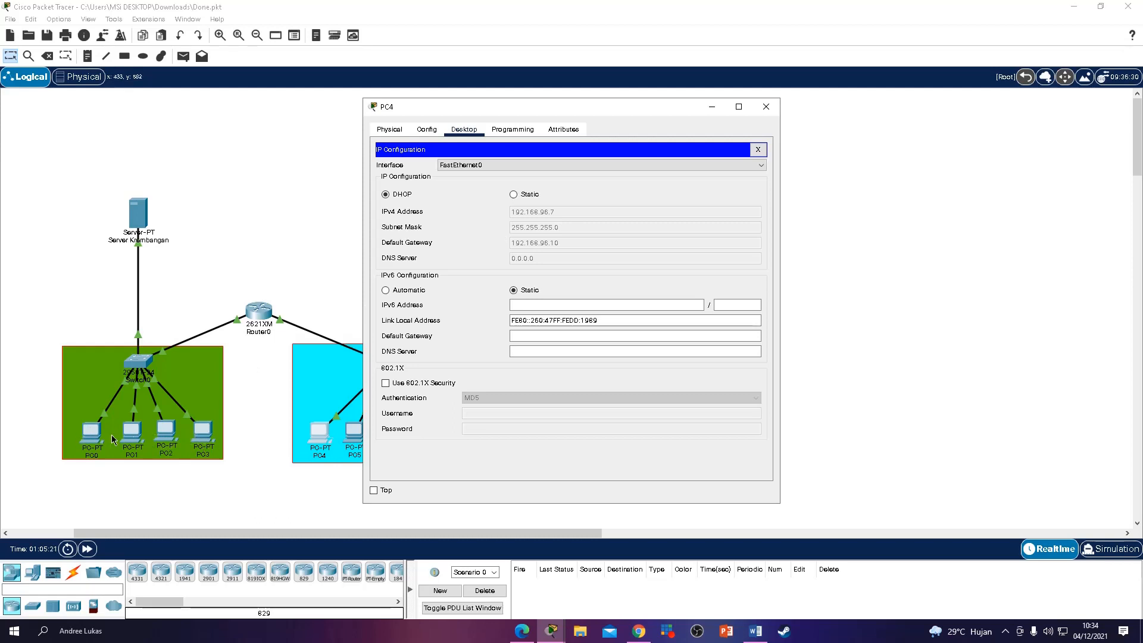
{"action": "left_click_drag", "start_coordinate": [583, 111], "coordinate": [745, 91]}
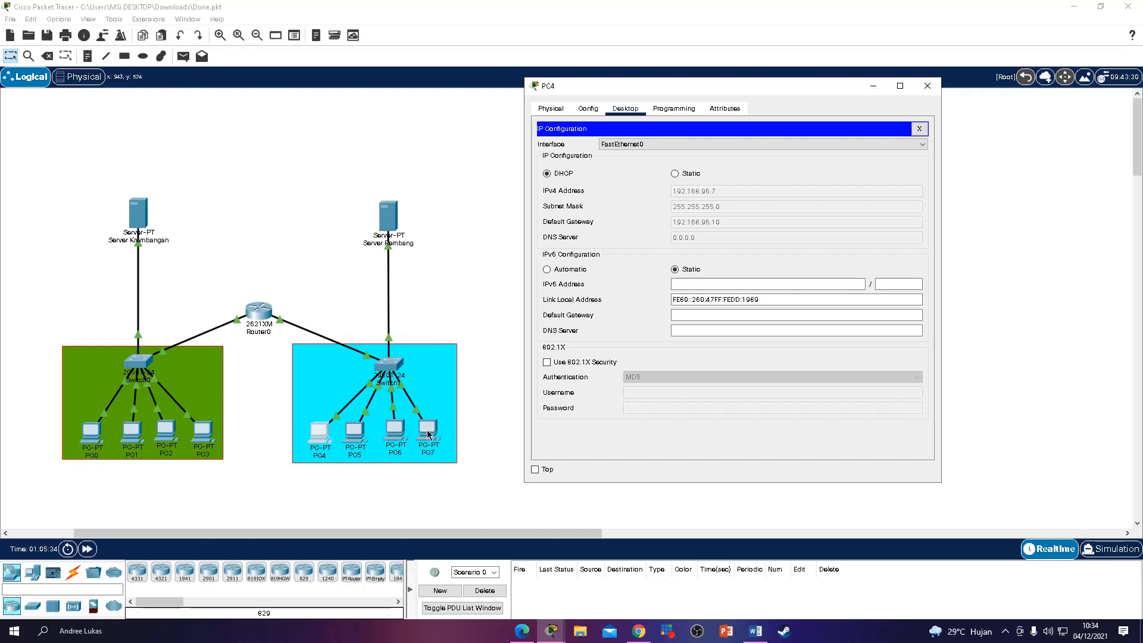
{"action": "left_click", "coordinate": [350, 432]}
{"action": "left_click", "coordinate": [338, 402]}
{"action": "left_click", "coordinate": [324, 434]}
{"action": "left_click", "coordinate": [927, 85]}
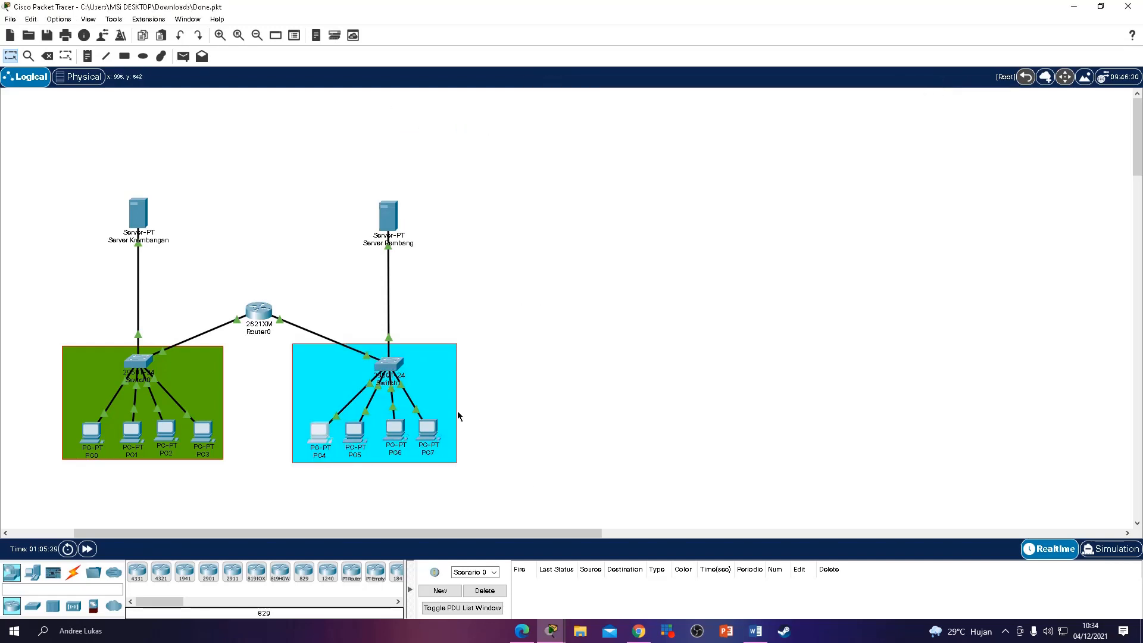
Step: Check the DHCP addressing in the IP configurations of PC5, PC6 and PC7, closing each device window
{"action": "left_click", "coordinate": [354, 430]}
{"action": "left_click", "coordinate": [449, 216]}
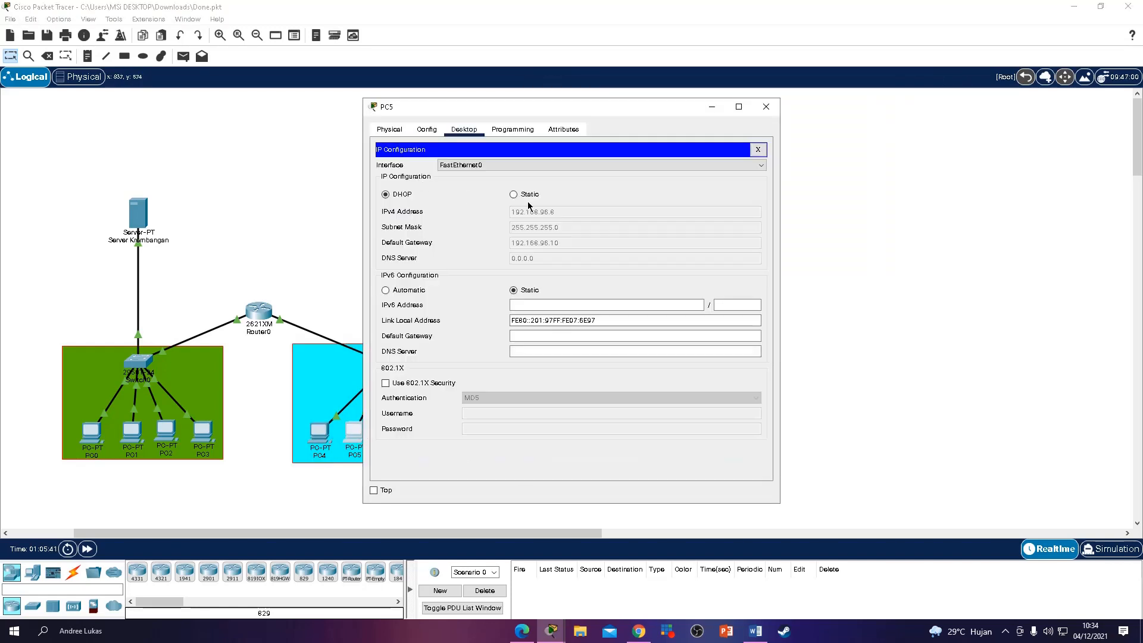
{"action": "left_click", "coordinate": [775, 115]}
{"action": "left_click", "coordinate": [398, 438]}
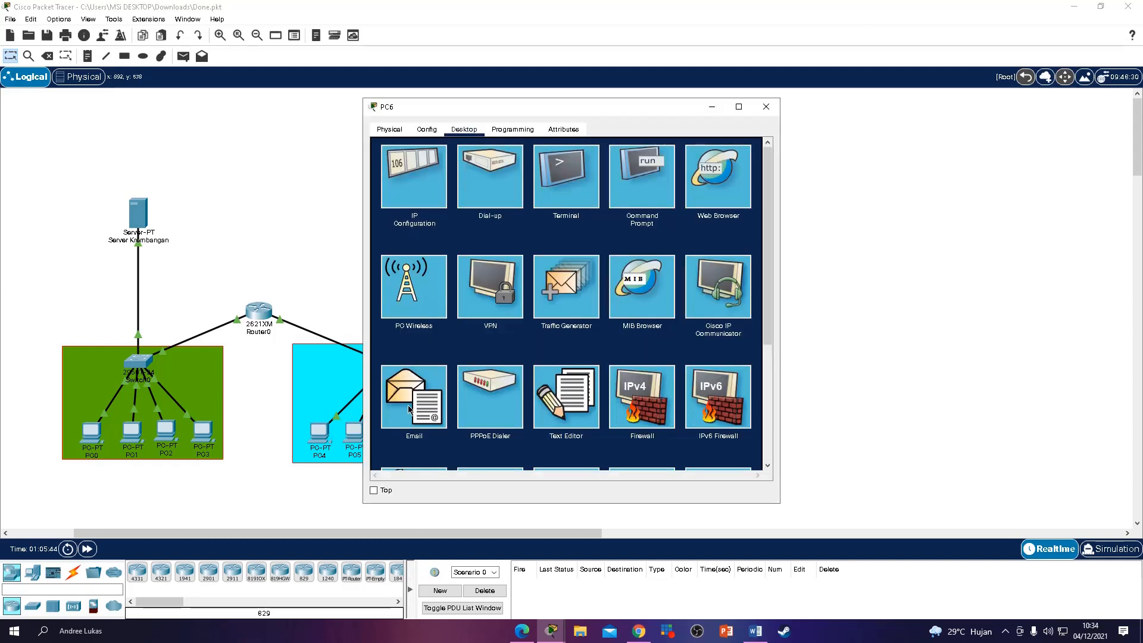
{"action": "left_click", "coordinate": [450, 216]}
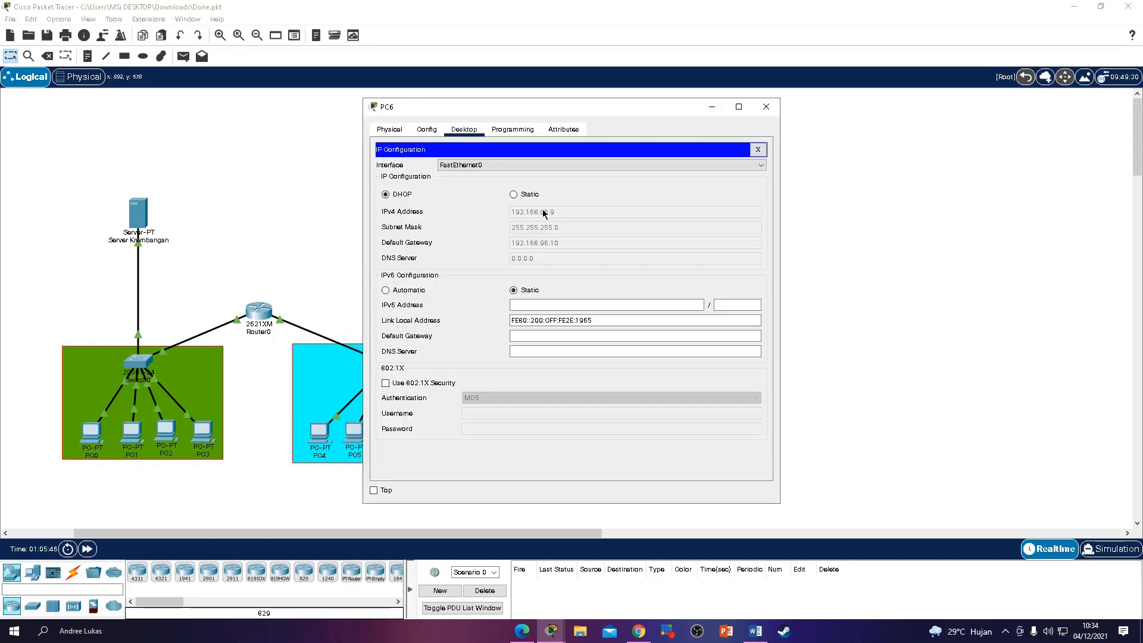
{"action": "left_click", "coordinate": [766, 106]}
{"action": "left_click", "coordinate": [430, 430]}
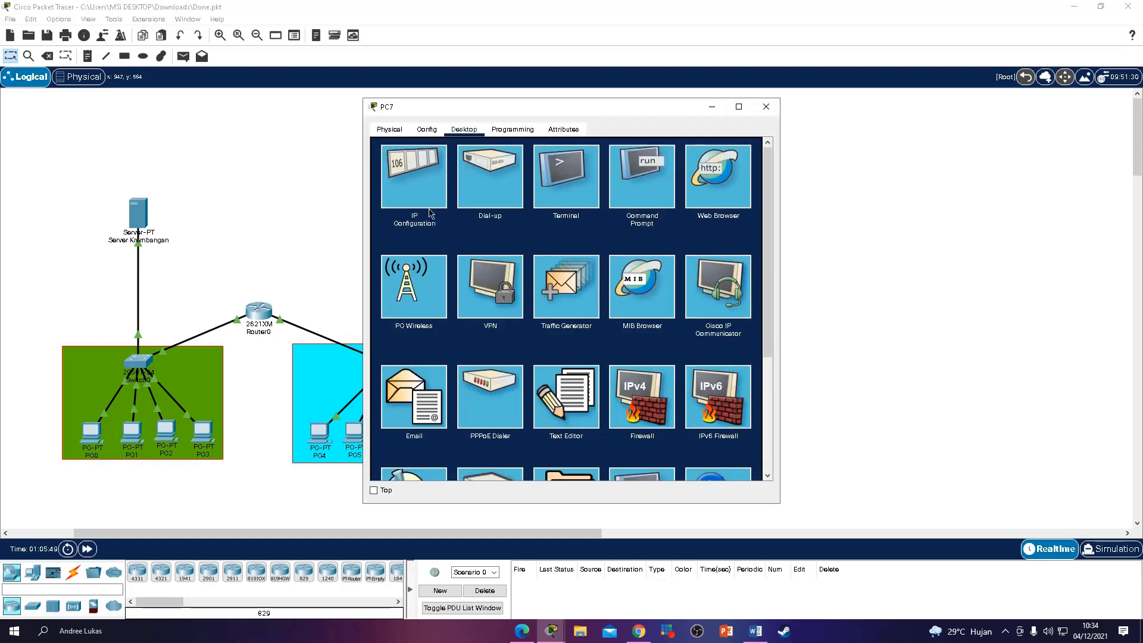
{"action": "left_click", "coordinate": [431, 211]}
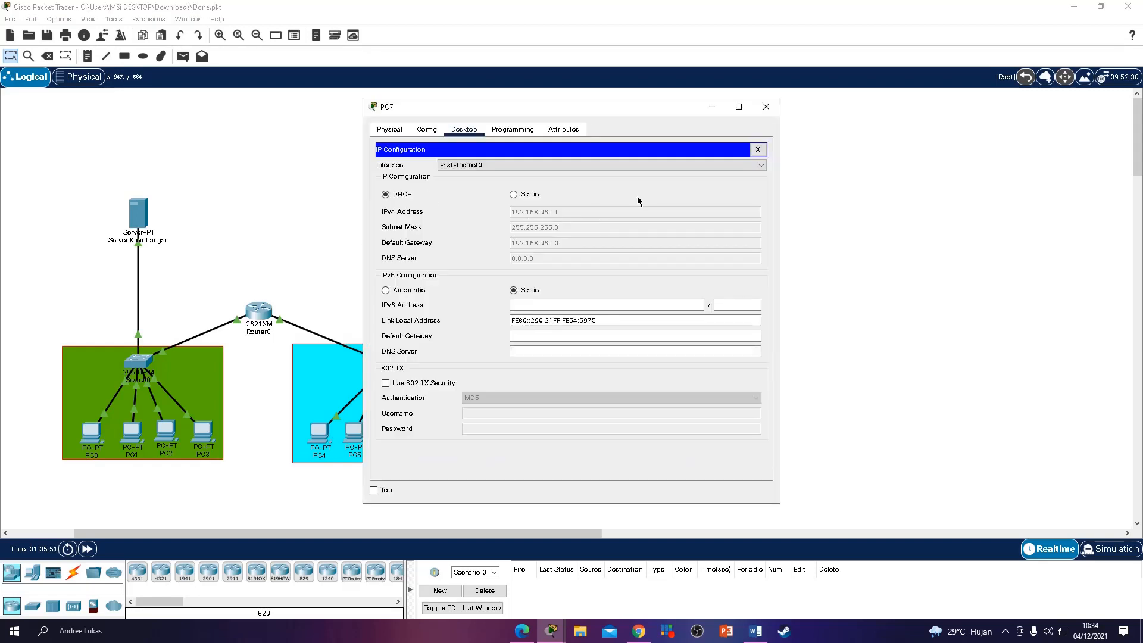
{"action": "left_click", "coordinate": [766, 108]}
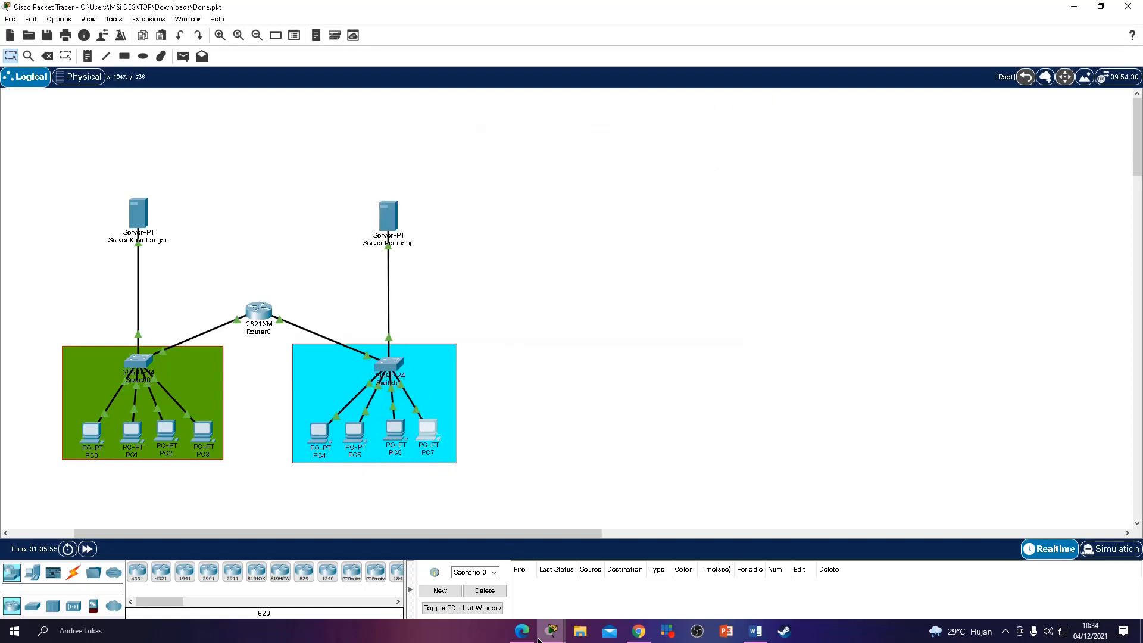
Step: Switch to the PDF report and read steps 12 to 16 on the IP configurations of PC3 through PC7
{"action": "left_click", "coordinate": [539, 639]}
{"action": "scroll", "coordinate": [501, 405], "scroll_direction": "down", "scroll_amount": 3}
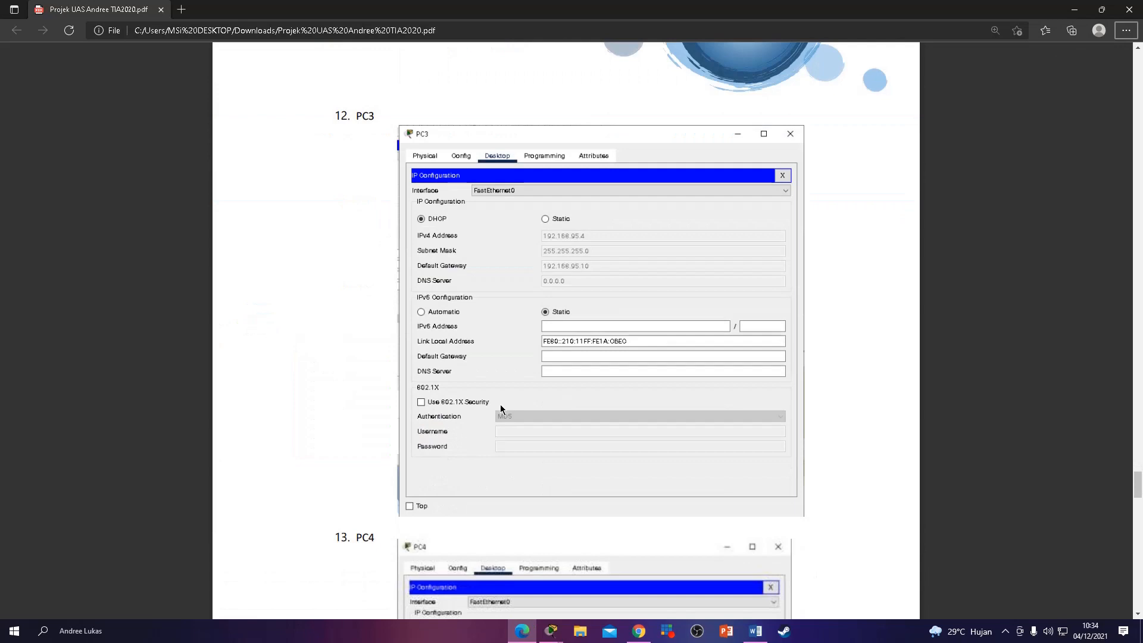
{"action": "scroll", "coordinate": [500, 408], "scroll_direction": "down", "scroll_amount": 1}
{"action": "scroll", "coordinate": [500, 408], "scroll_direction": "down", "scroll_amount": 3}
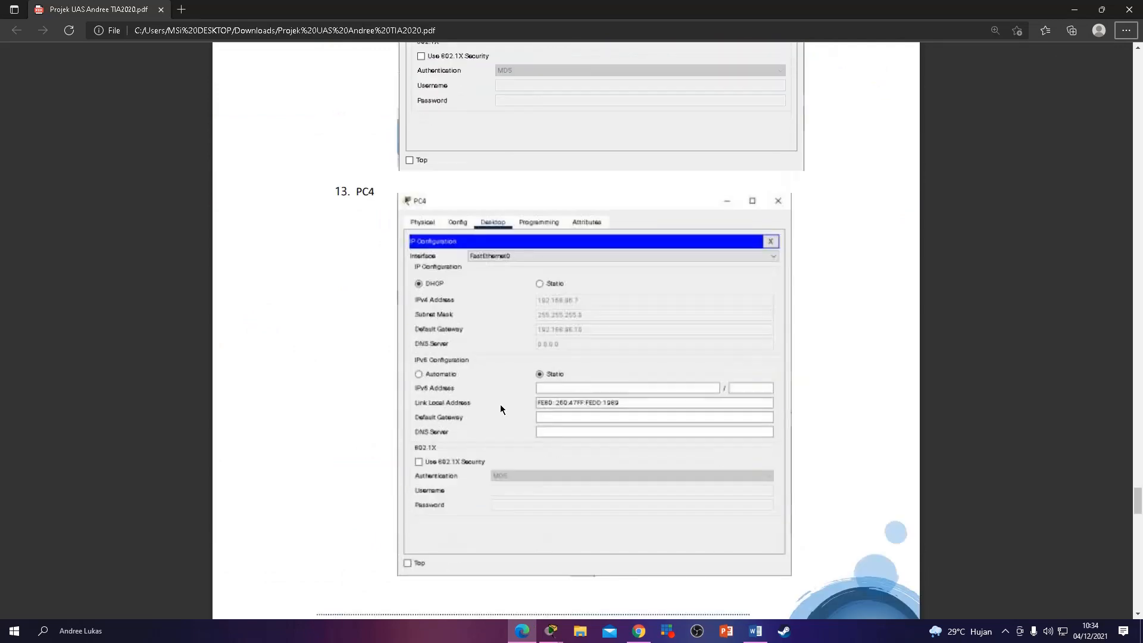
{"action": "scroll", "coordinate": [561, 323], "scroll_direction": "down", "scroll_amount": 9}
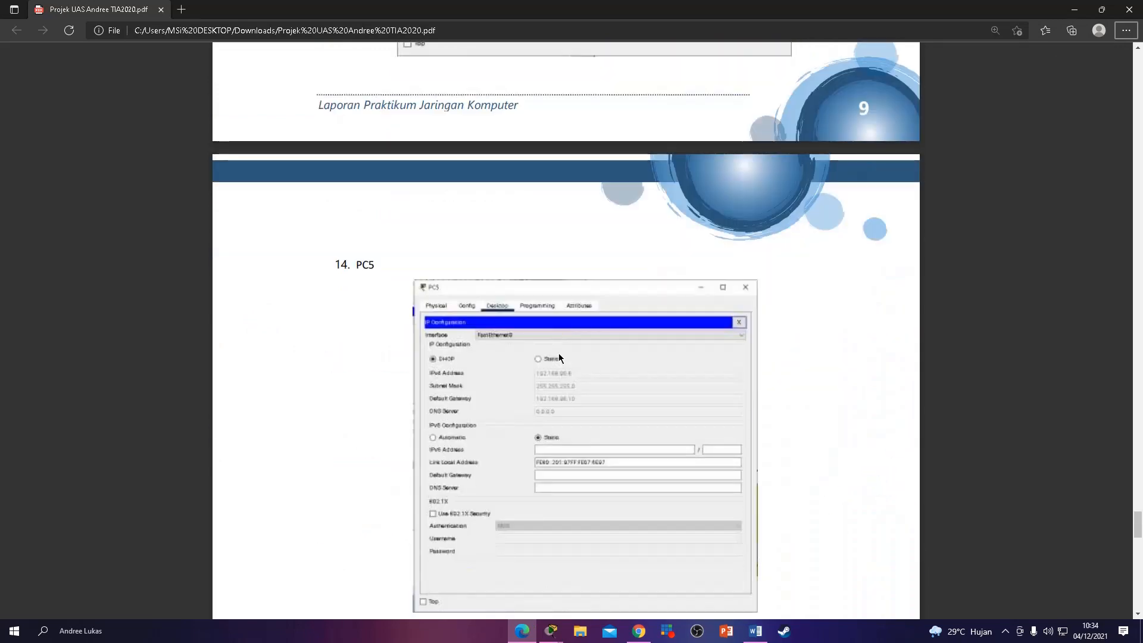
{"action": "scroll", "coordinate": [446, 196], "scroll_direction": "down", "scroll_amount": 4}
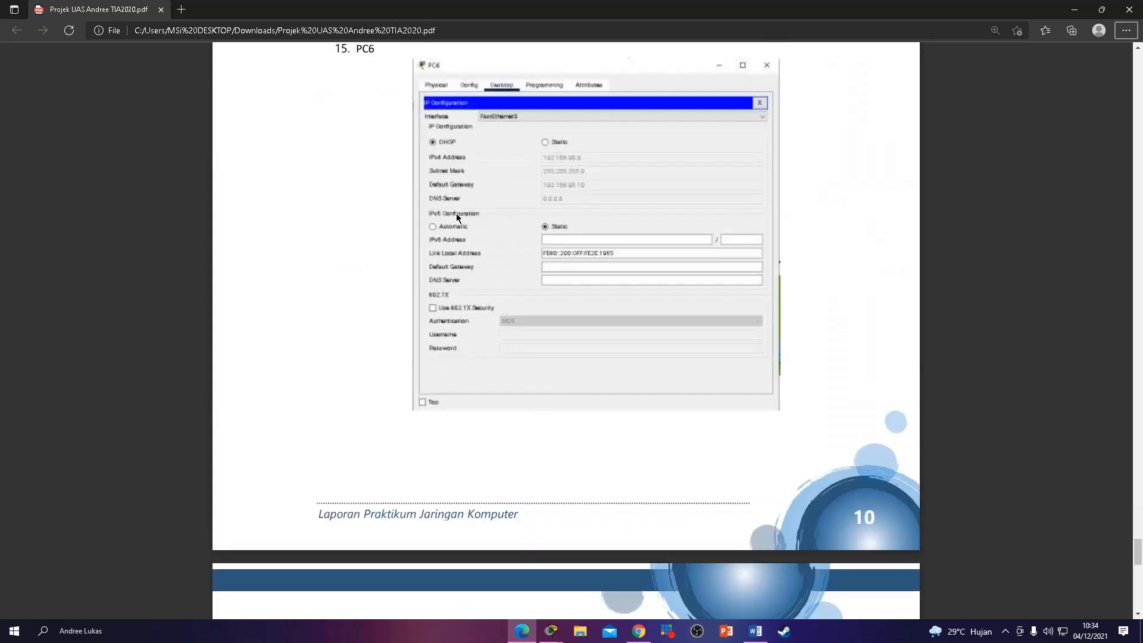
{"action": "scroll", "coordinate": [456, 216], "scroll_direction": "down", "scroll_amount": 5}
{"action": "scroll", "coordinate": [457, 216], "scroll_direction": "down", "scroll_amount": 6}
{"action": "scroll", "coordinate": [456, 216], "scroll_direction": "up", "scroll_amount": 3}
{"action": "scroll", "coordinate": [456, 217], "scroll_direction": "up", "scroll_amount": 3}
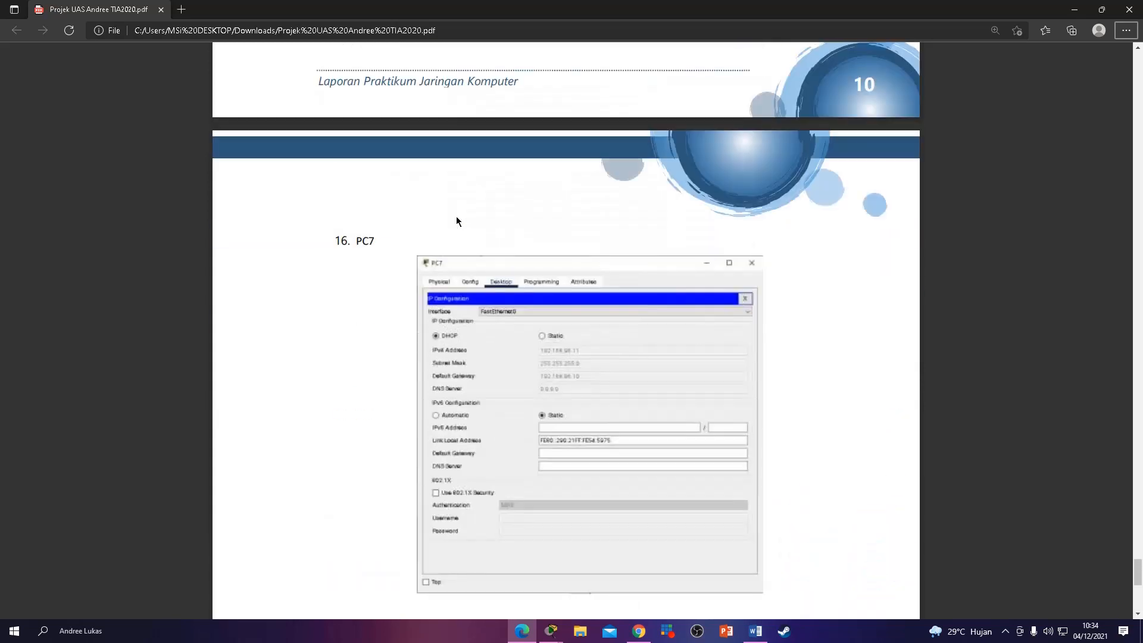
{"action": "scroll", "coordinate": [457, 221], "scroll_direction": "down", "scroll_amount": 1}
{"action": "scroll", "coordinate": [462, 218], "scroll_direction": "down", "scroll_amount": 6}
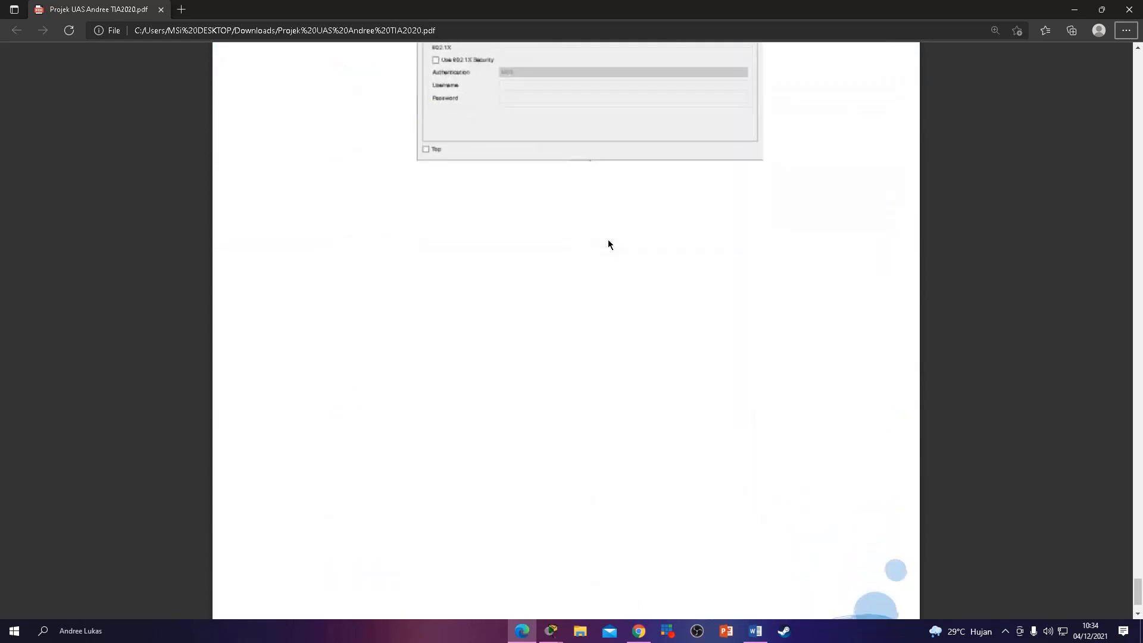
{"action": "scroll", "coordinate": [606, 239], "scroll_direction": "up", "scroll_amount": 3}
{"action": "scroll", "coordinate": [605, 244], "scroll_direction": "up", "scroll_amount": 2}
{"action": "scroll", "coordinate": [606, 244], "scroll_direction": "down", "scroll_amount": 1}
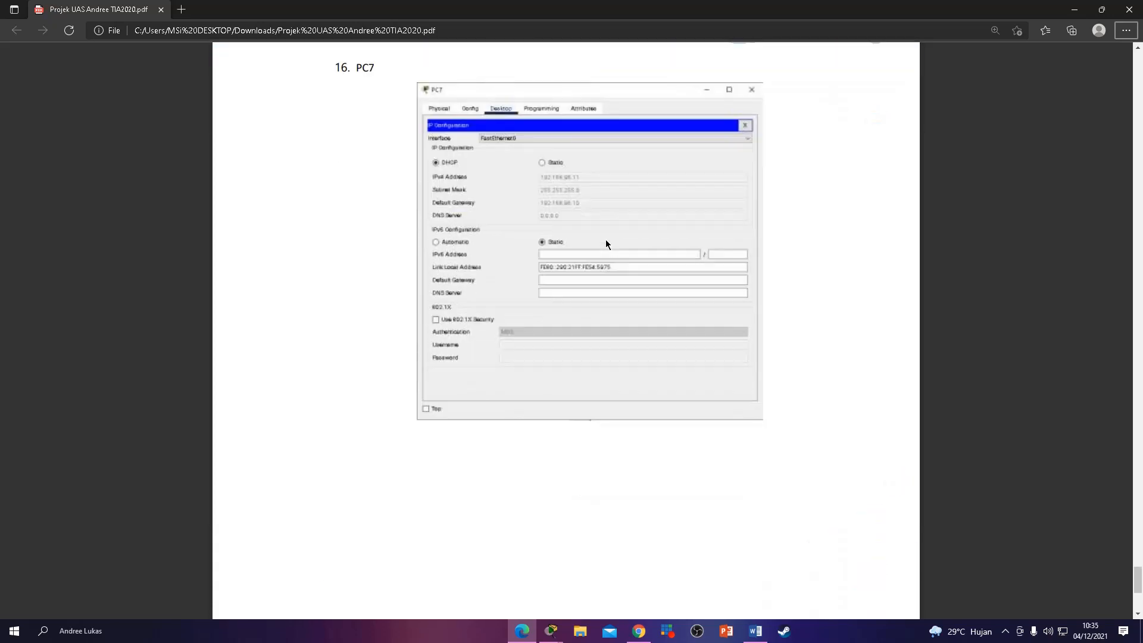
{"action": "scroll", "coordinate": [606, 244], "scroll_direction": "up", "scroll_amount": 1}
Step: Switch to Packet Tracer, enter Simulation mode, and review the event filters before setting the visible events to none
{"action": "key", "text": "alt+Tab"}
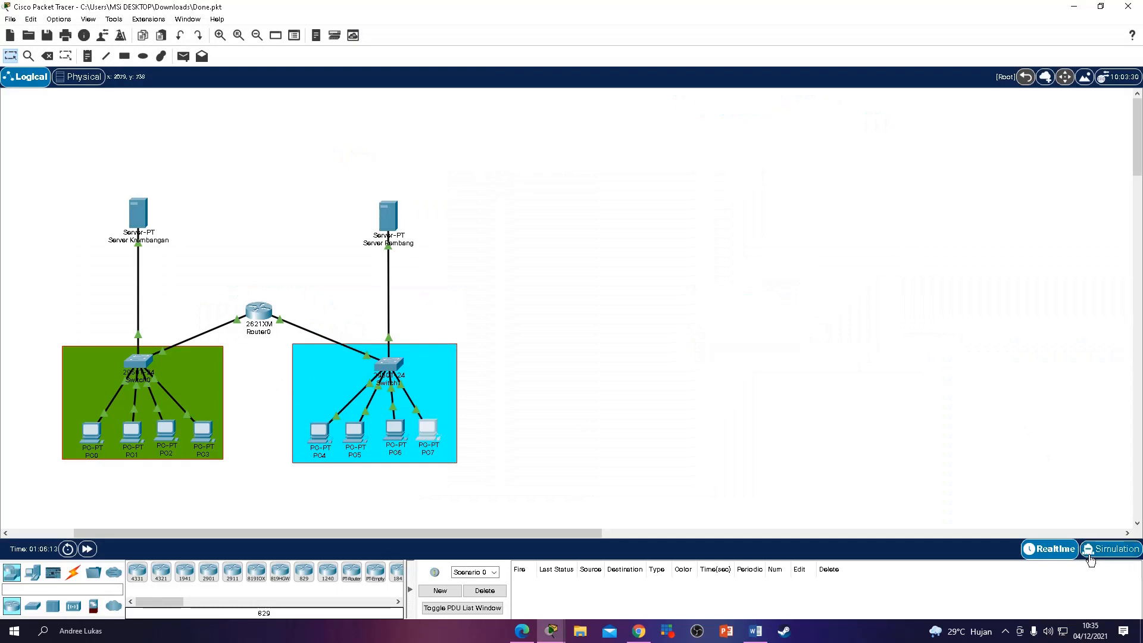
{"action": "left_click", "coordinate": [1084, 550]}
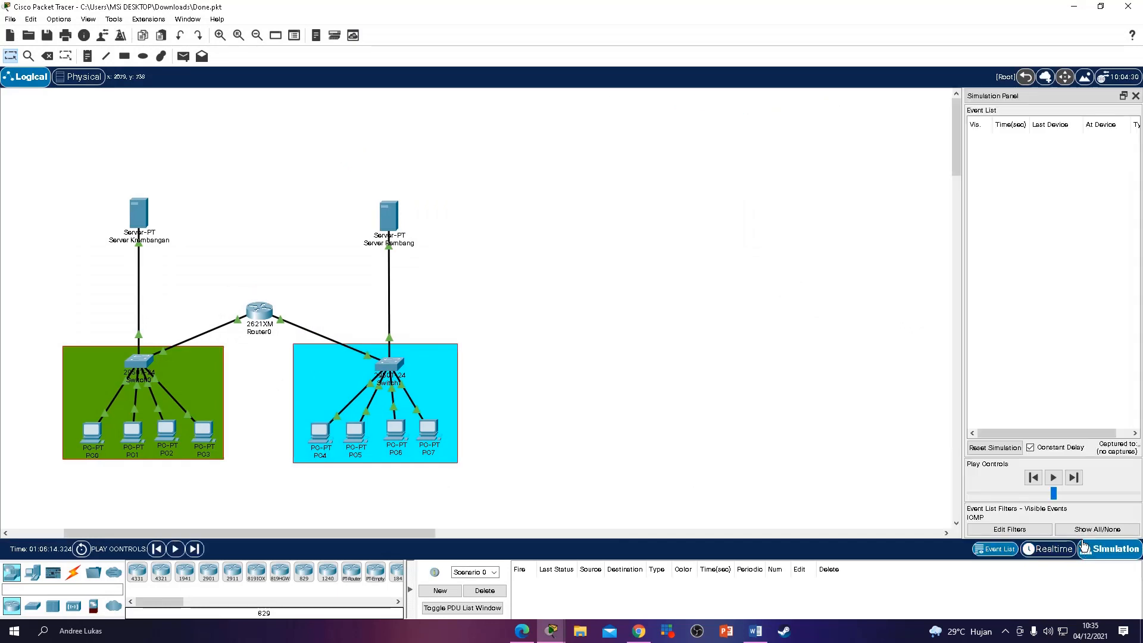
{"action": "left_click", "coordinate": [1010, 530]}
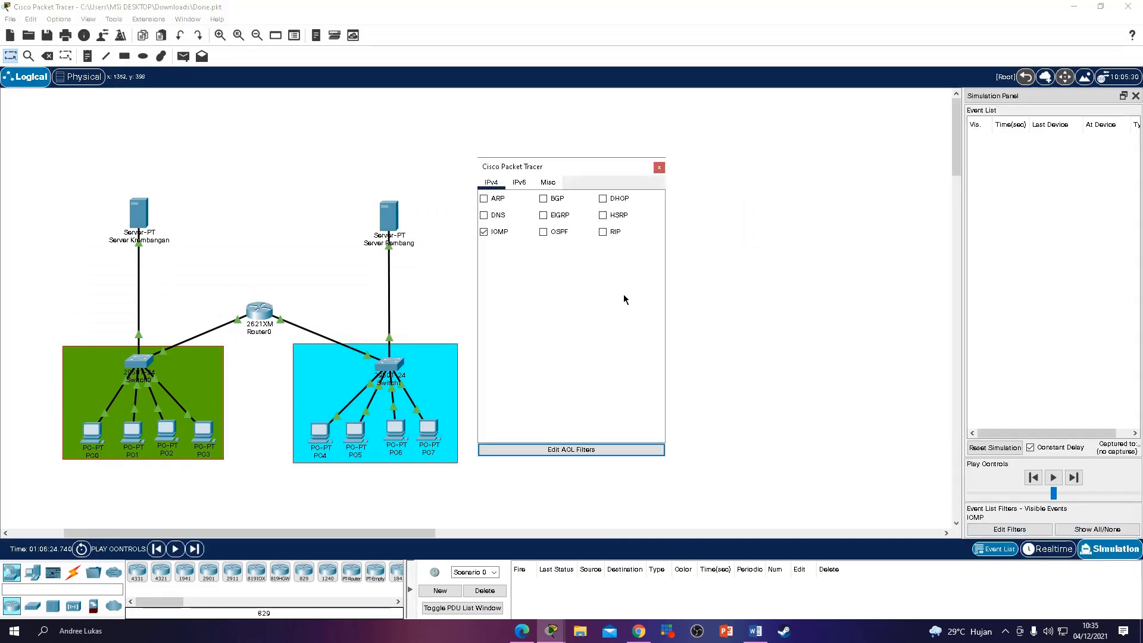
{"action": "left_click", "coordinate": [659, 167]}
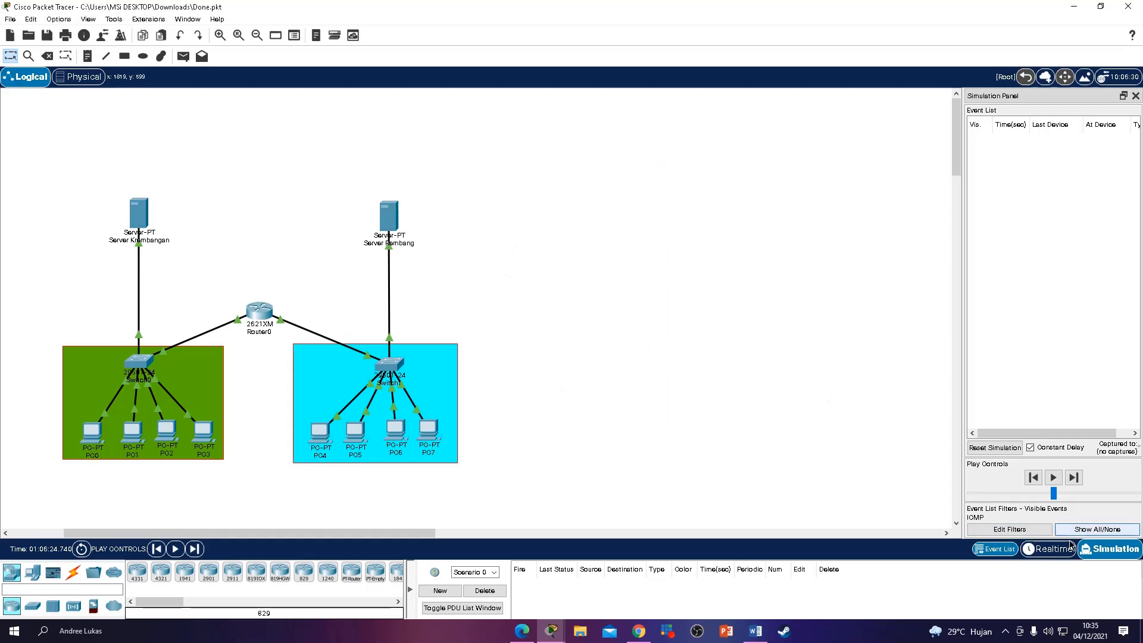
{"action": "left_click", "coordinate": [1106, 531]}
Step: Send a simple PDU from PC0 to PC2, run the simulation forward to test it, then delete the scenario
{"action": "left_click", "coordinate": [183, 56]}
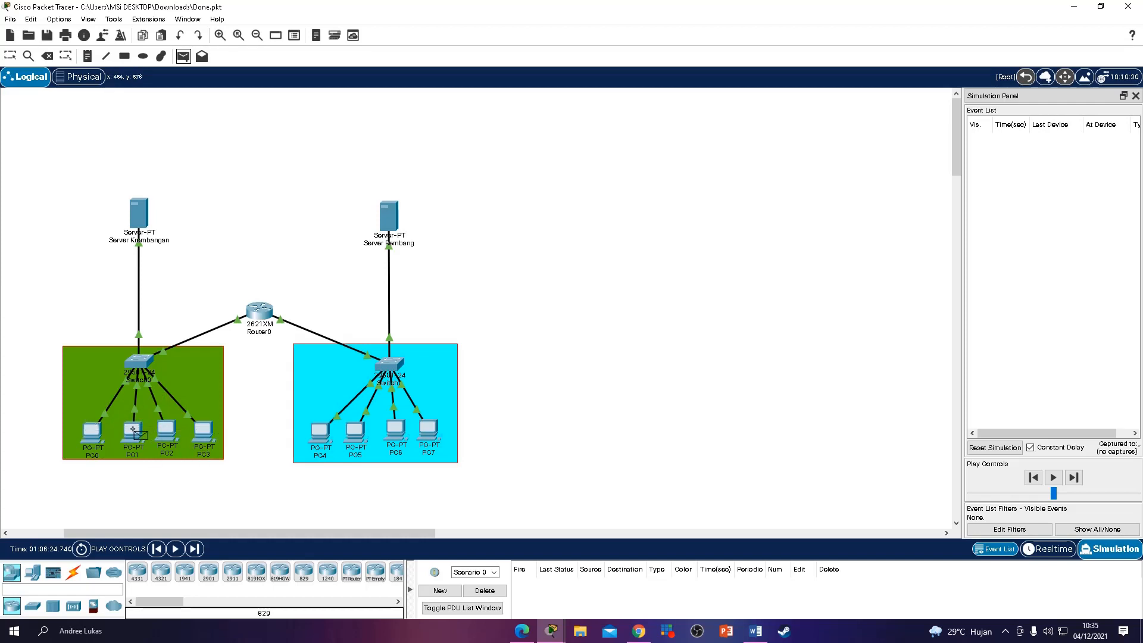
{"action": "left_click", "coordinate": [95, 433]}
{"action": "left_click", "coordinate": [170, 435]}
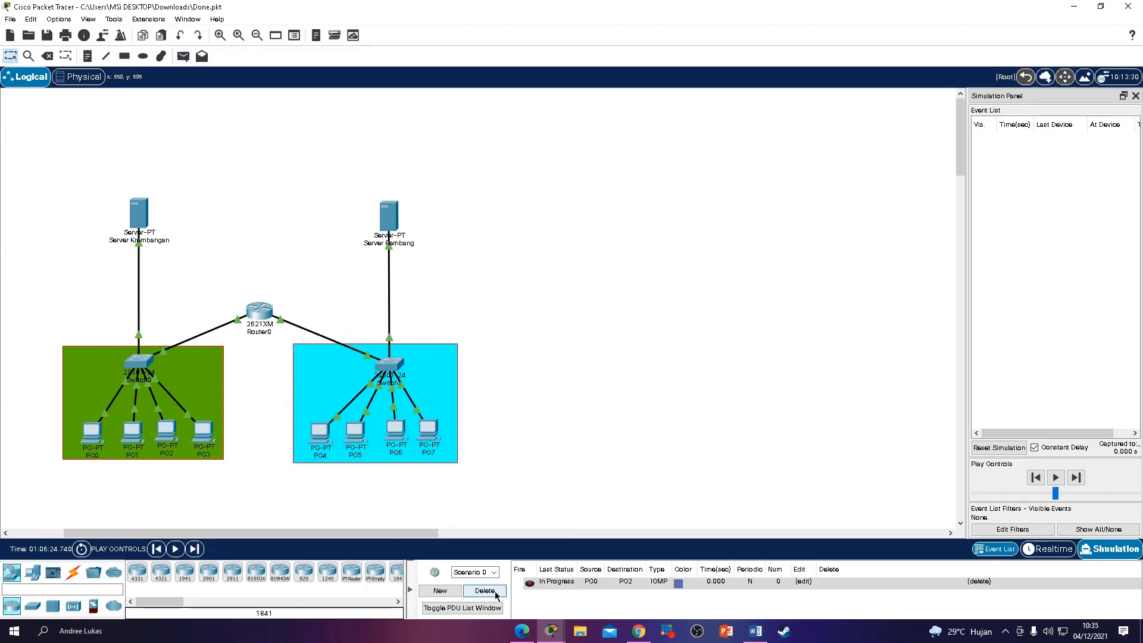
{"action": "left_click", "coordinate": [1077, 478]}
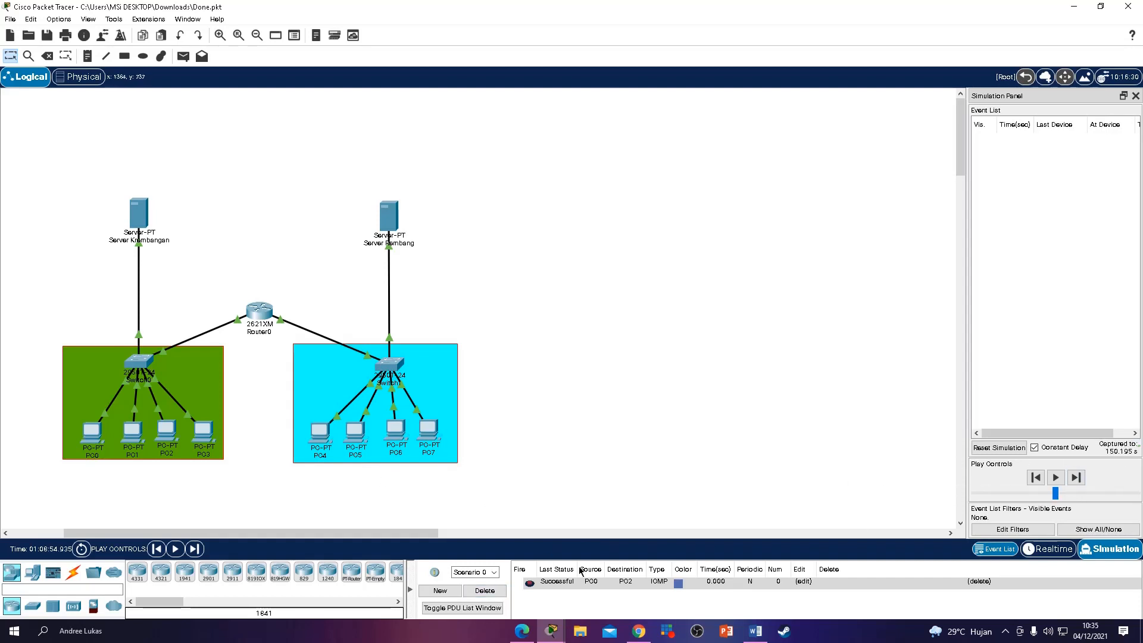
{"action": "left_click", "coordinate": [1056, 478]}
{"action": "left_click", "coordinate": [484, 591]}
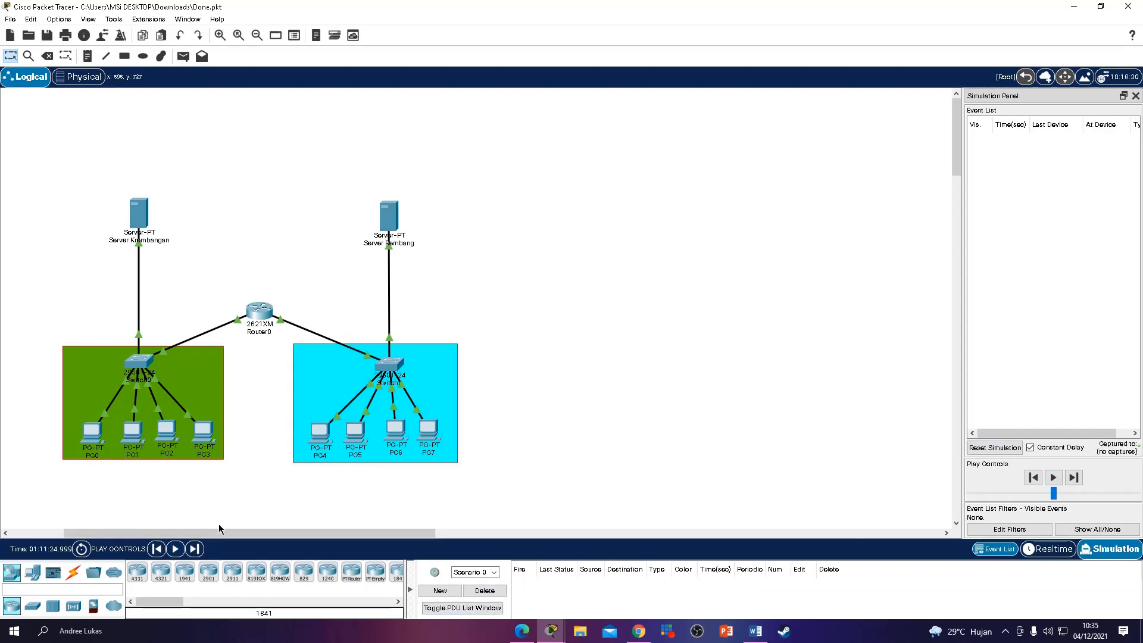
Step: Send a simple PDU from PC0 to Server Krembangan and advance the simulation to test the connection
{"action": "left_click", "coordinate": [183, 56]}
{"action": "left_click", "coordinate": [92, 432]}
{"action": "left_click", "coordinate": [138, 213]}
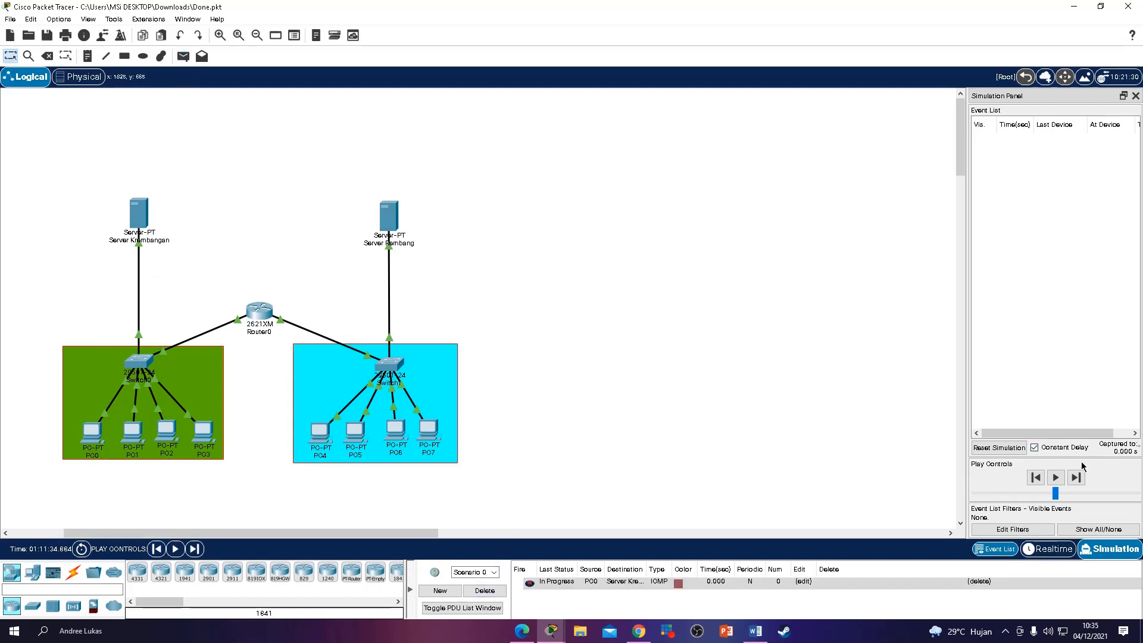
{"action": "left_click", "coordinate": [1076, 478]}
Step: Send a simple PDU from PC0 to Server Rembang and advance the simulation to test the connection
{"action": "left_click", "coordinate": [183, 56]}
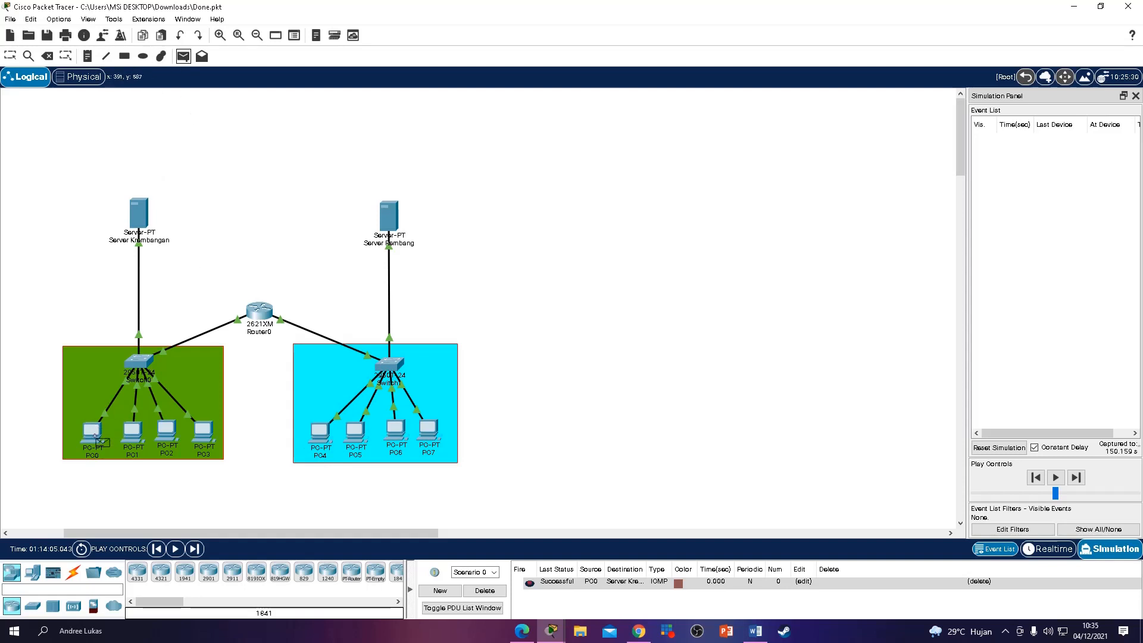
{"action": "left_click", "coordinate": [94, 436]}
{"action": "left_click", "coordinate": [388, 229]}
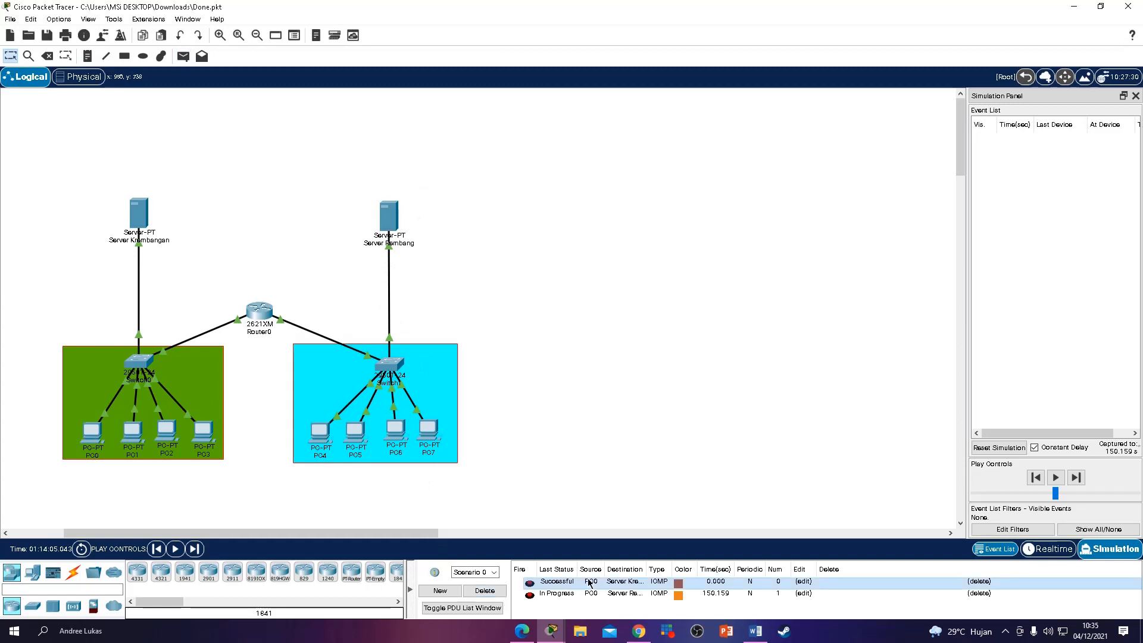
{"action": "left_click", "coordinate": [1075, 479]}
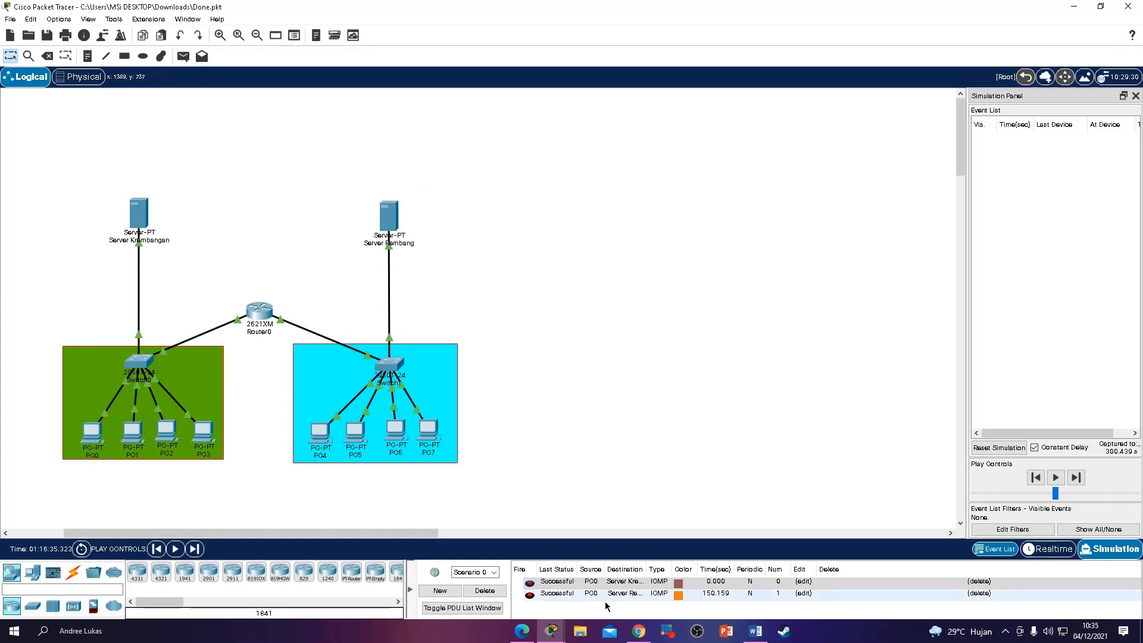
Step: Test a simple PDU from PC0 to PC4 in the simulation, clear the full event list, and delete the scenario
{"action": "left_click", "coordinate": [183, 56]}
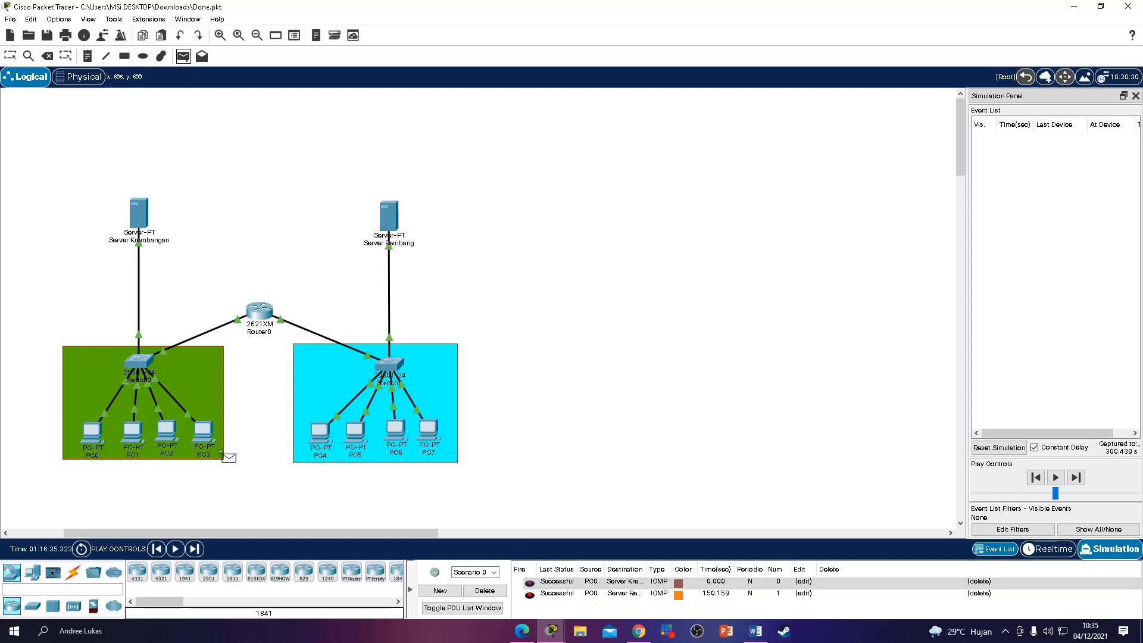
{"action": "left_click", "coordinate": [94, 432]}
{"action": "left_click", "coordinate": [320, 432]}
{"action": "left_click", "coordinate": [1076, 478]}
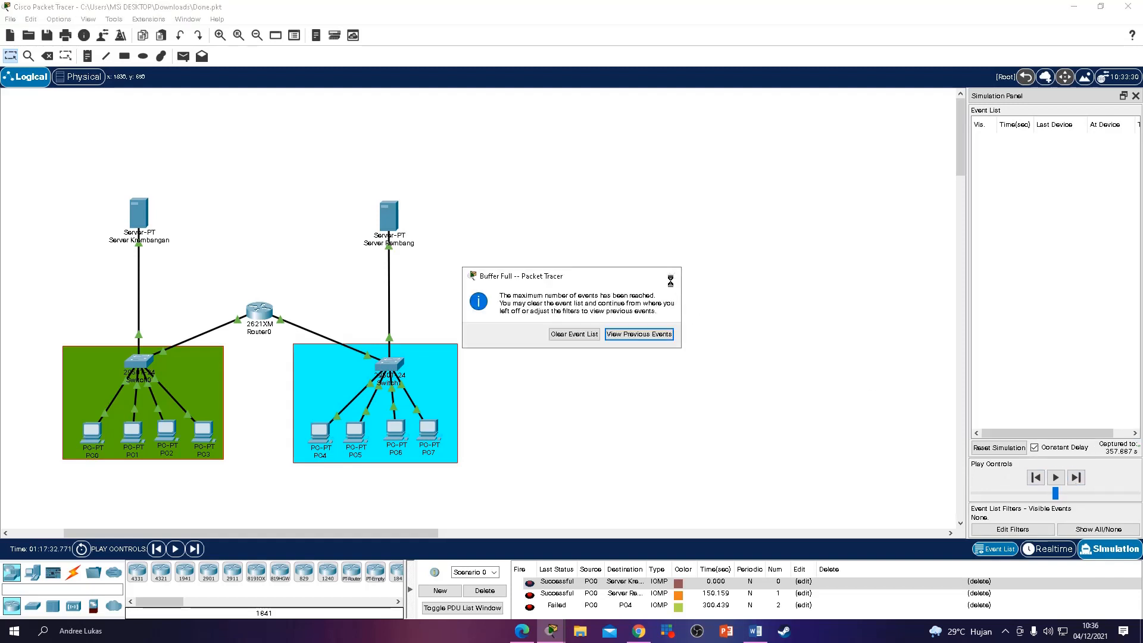
{"action": "left_click", "coordinate": [587, 334]}
{"action": "left_click", "coordinate": [466, 591]}
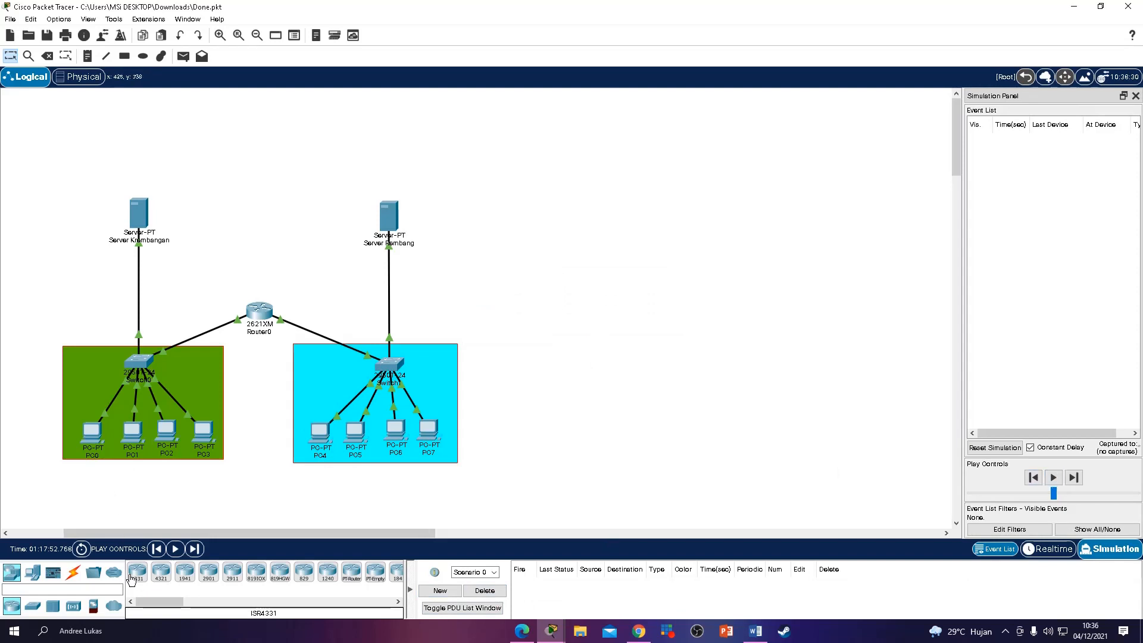
Step: Resend a simple PDU from PC0 to PC4, advance the simulation, and delete the scenario
{"action": "left_click", "coordinate": [183, 56]}
{"action": "left_click", "coordinate": [92, 432]}
{"action": "left_click", "coordinate": [321, 432]}
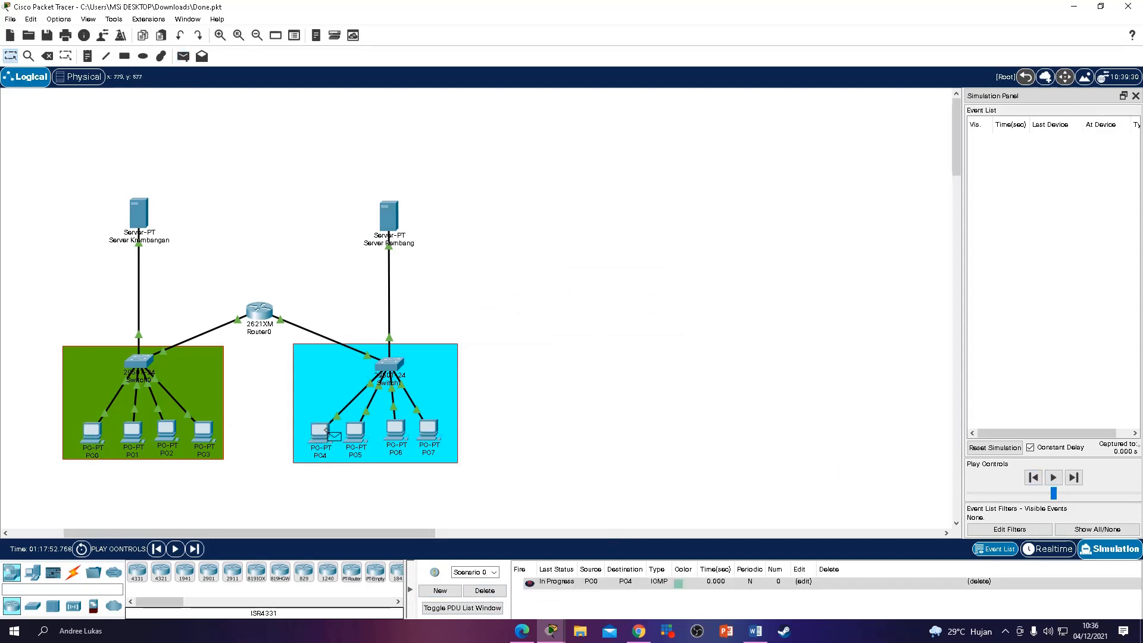
{"action": "left_click", "coordinate": [1075, 478]}
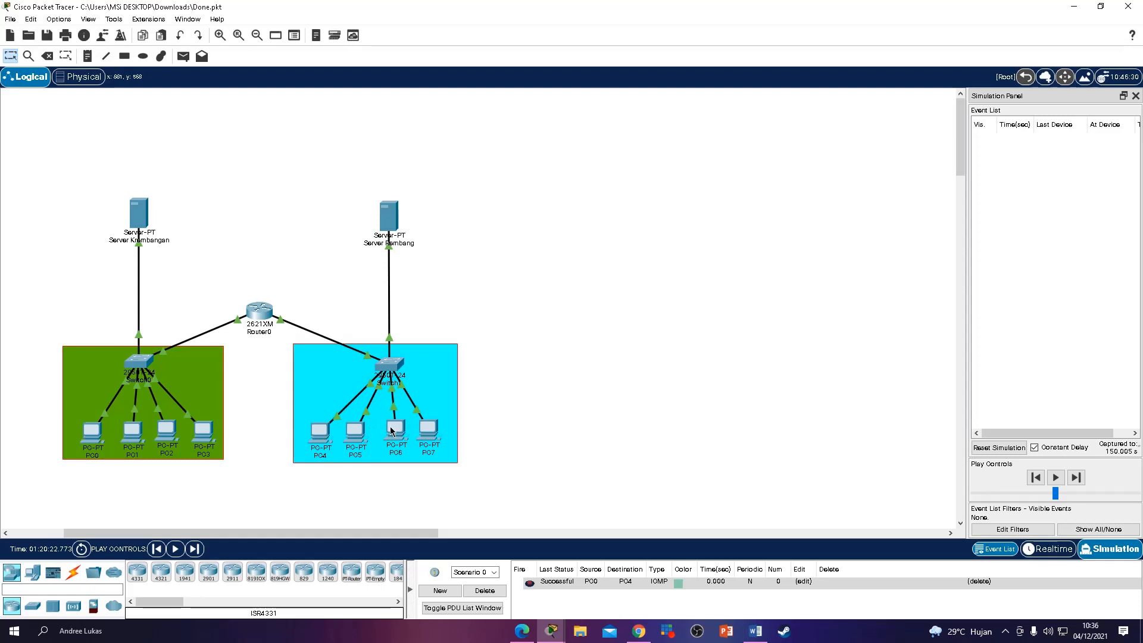
{"action": "mouse_move", "coordinate": [391, 431]}
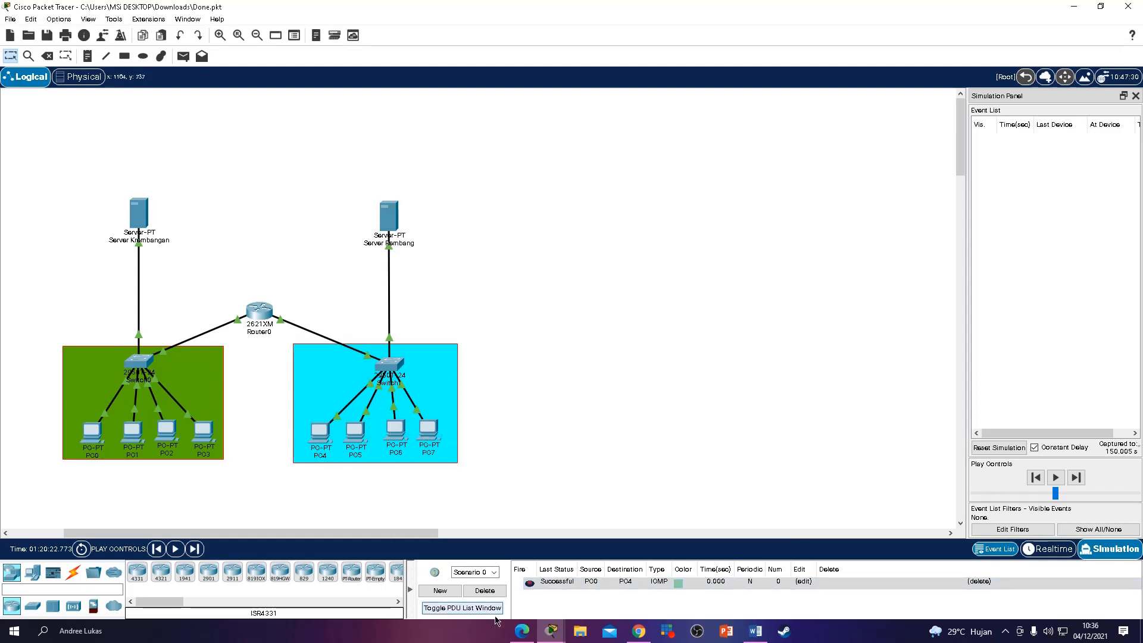
{"action": "left_click", "coordinate": [486, 591]}
Step: Send a simple PDU from PC0 to PC5, advance the simulation, and delete the scenario
{"action": "left_click", "coordinate": [183, 56]}
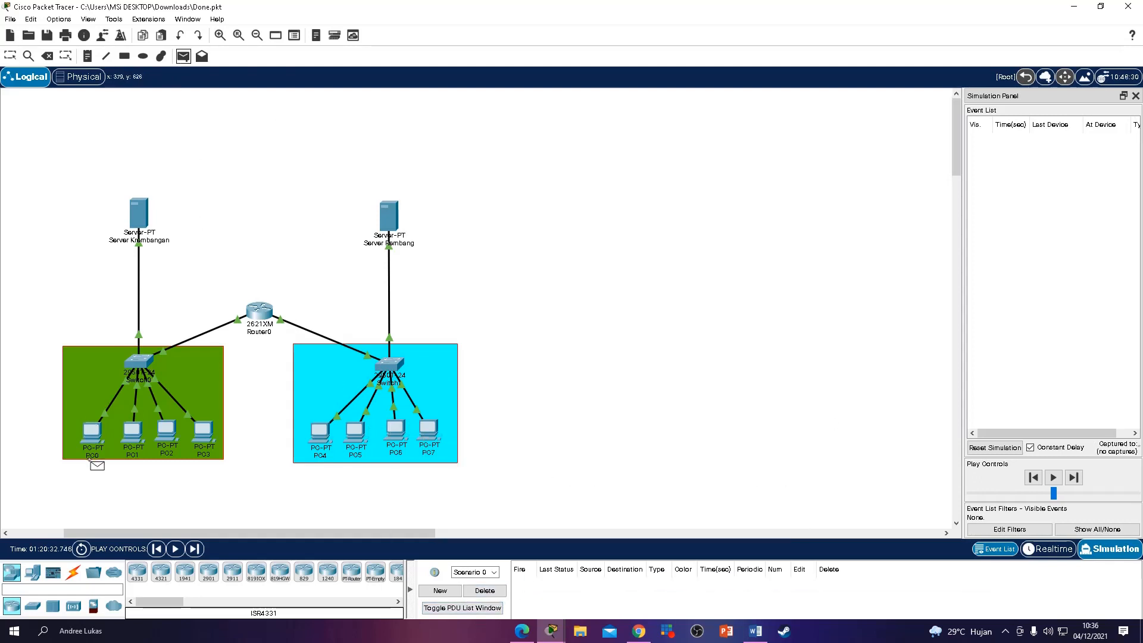
{"action": "left_click", "coordinate": [91, 431]}
{"action": "left_click", "coordinate": [359, 437]}
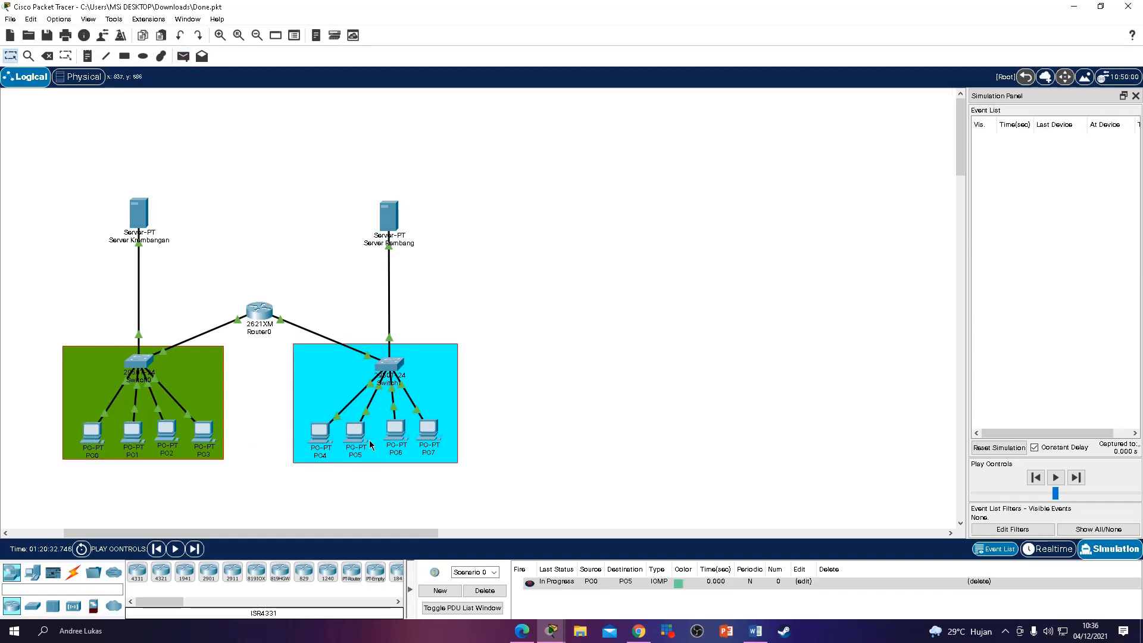
{"action": "left_click", "coordinate": [1076, 478]}
{"action": "left_click", "coordinate": [485, 590]}
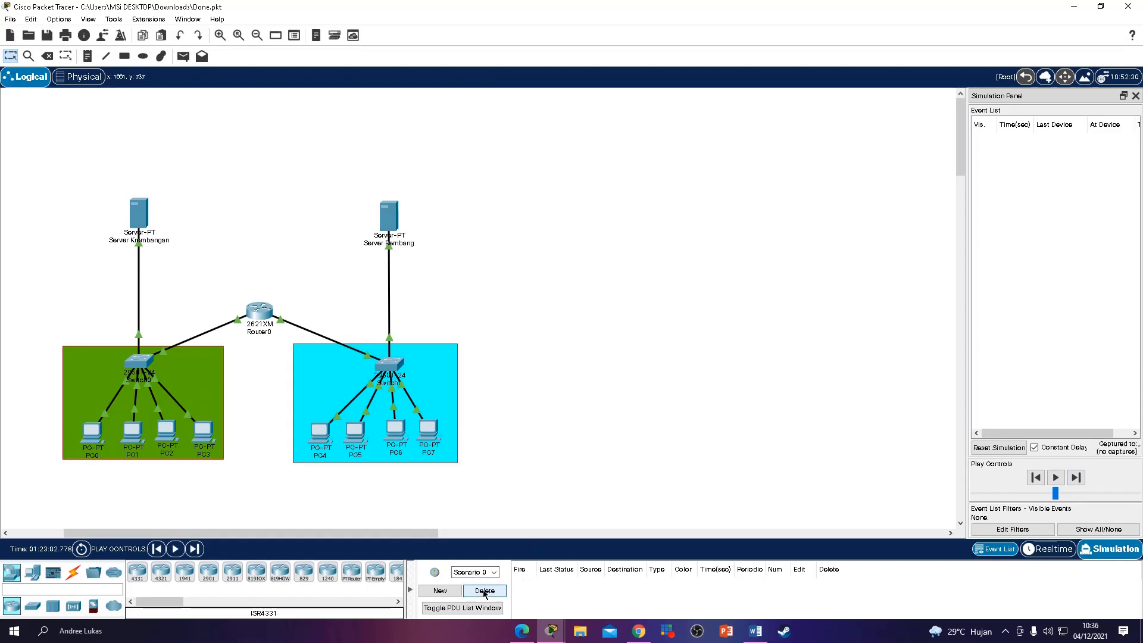
Step: Resend a simple PDU from PC0 to PC5 and run the simulation forward to retest the connection
{"action": "left_click", "coordinate": [184, 56]}
{"action": "left_click", "coordinate": [91, 429]}
{"action": "left_click", "coordinate": [355, 430]}
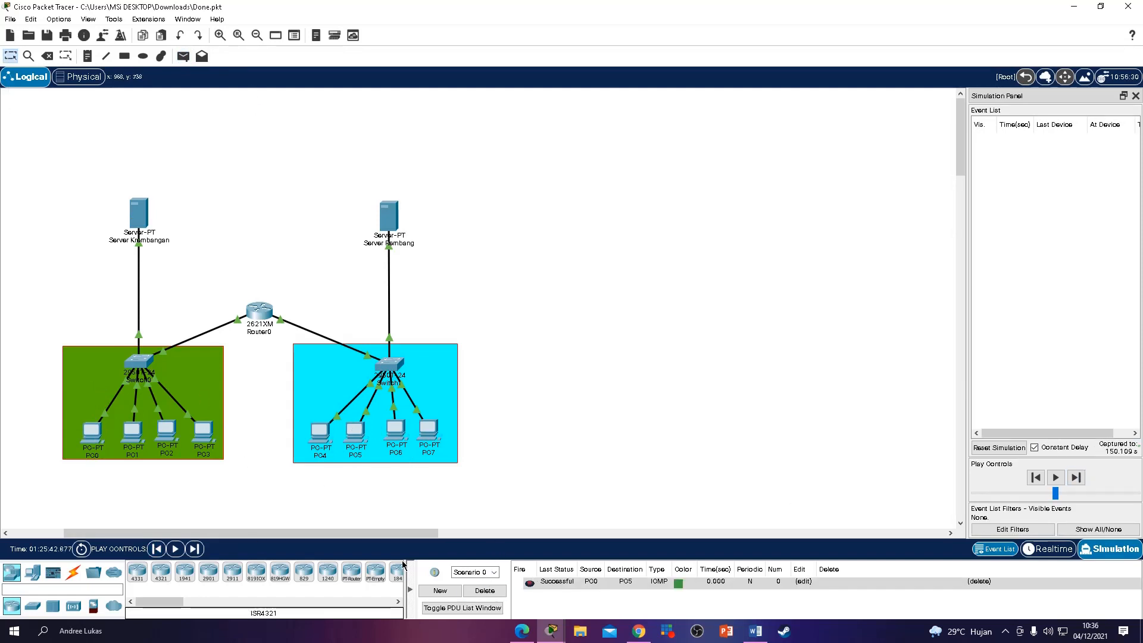
Step: Open the Command Prompt on PC0 and ping 192.168.95.1, correcting the mistyped command
{"action": "left_click", "coordinate": [90, 434]}
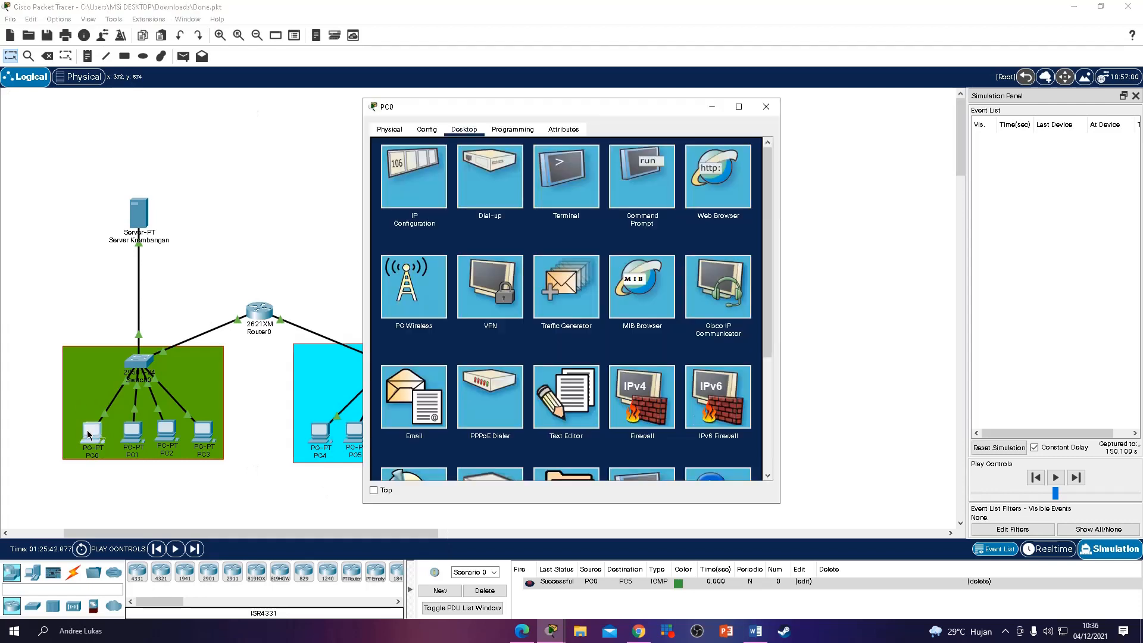
{"action": "left_click", "coordinate": [638, 184]}
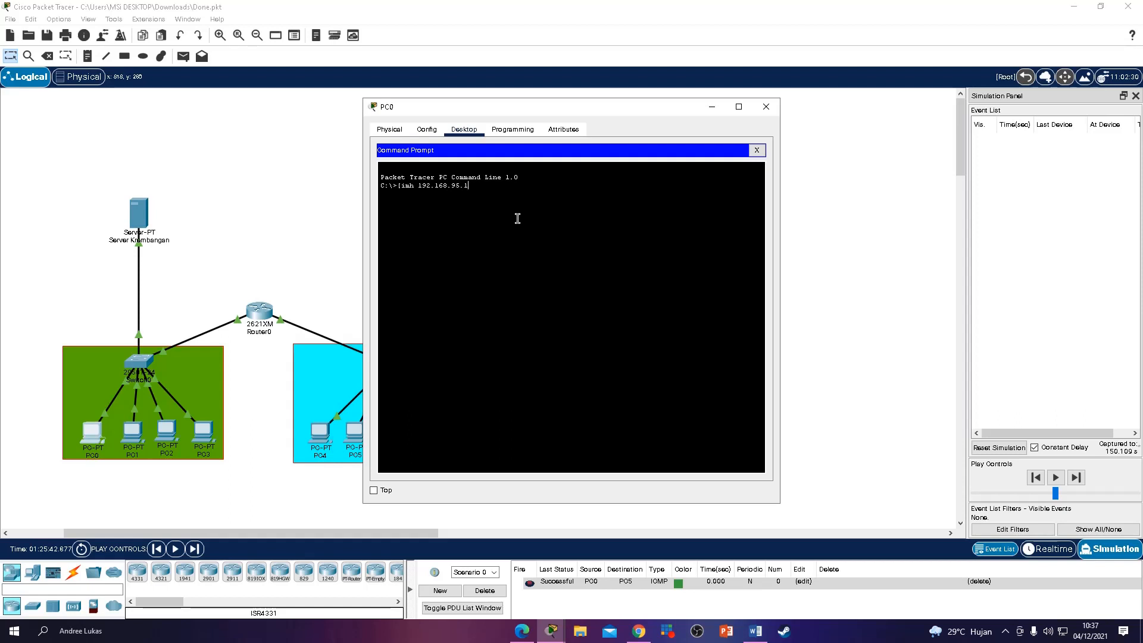
{"action": "key", "text": "Return"}
{"action": "key", "text": "Up"}
{"action": "key", "text": "BackSpace"}
{"action": "key", "text": "BackSpace"}
{"action": "key", "text": "BackSpace"}
{"action": "key", "text": "BackSpace"}
{"action": "type", "text": "ping"}
{"action": "key", "text": "Return"}
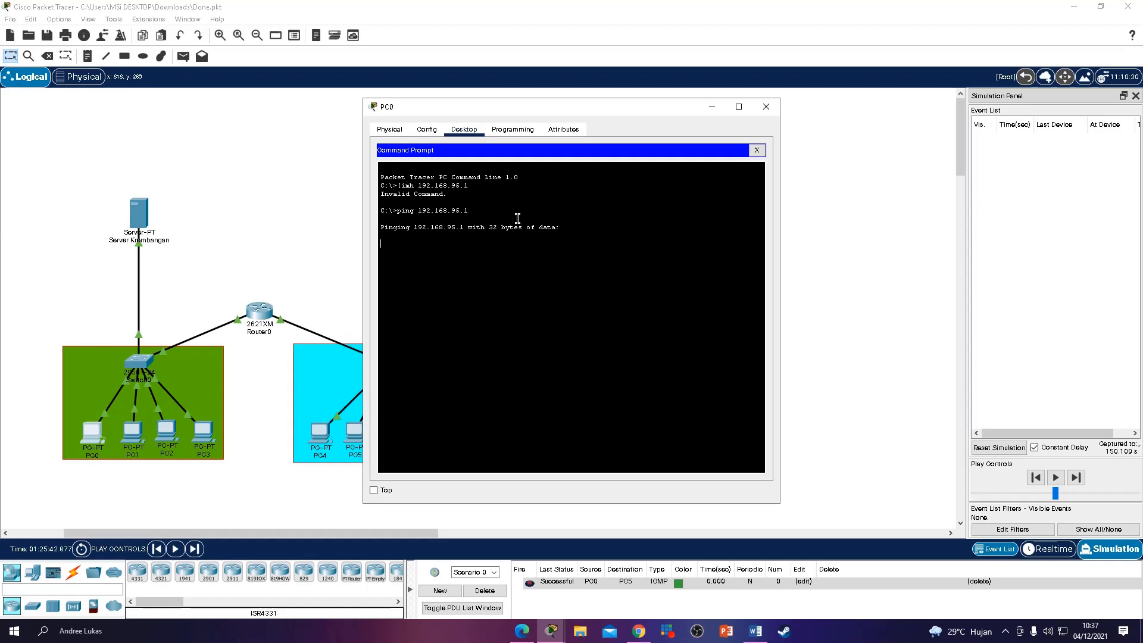
Step: Abort the running ping, try pinging 192.168.95.1 again, and close the PC0 window
{"action": "key", "text": "ctrl+c"}
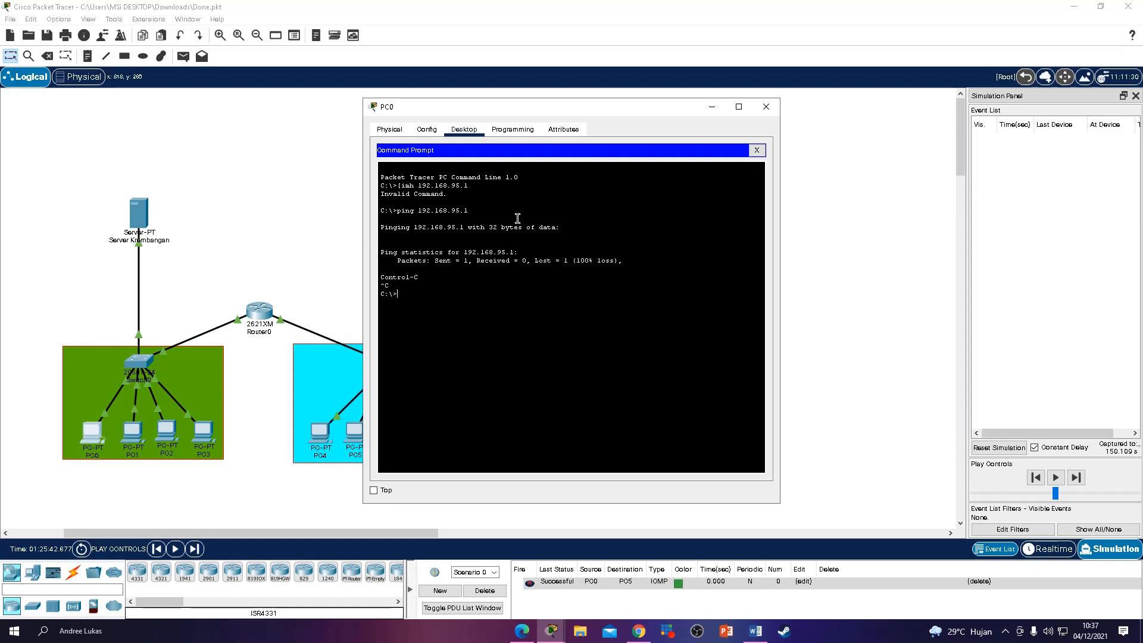
{"action": "key", "text": "Up"}
{"action": "key", "text": "Return"}
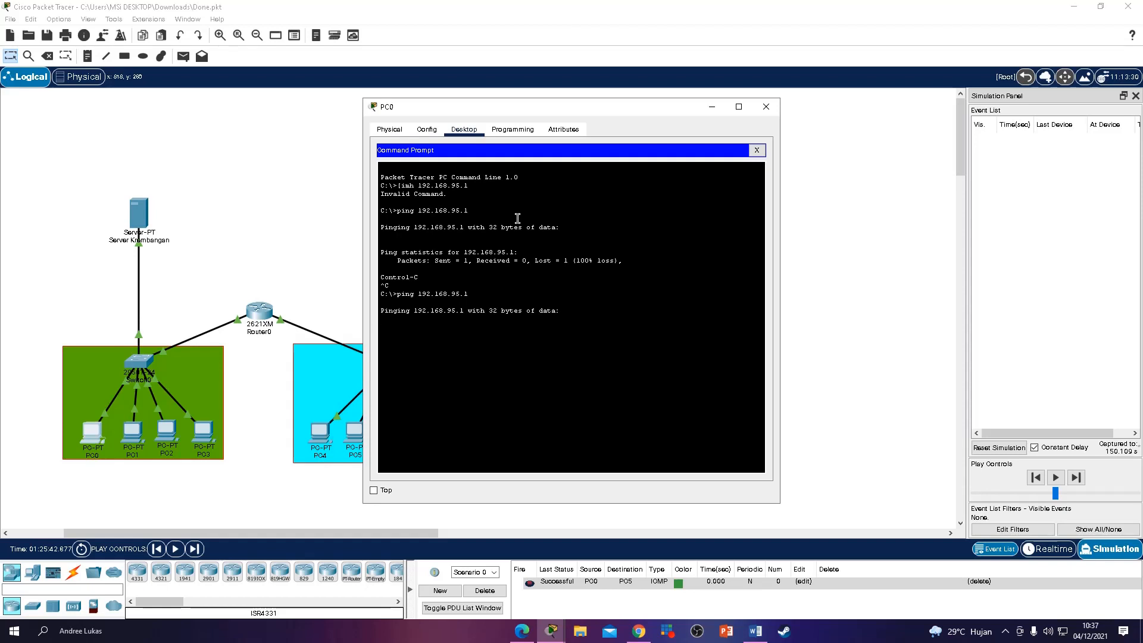
{"action": "left_click", "coordinate": [766, 107]}
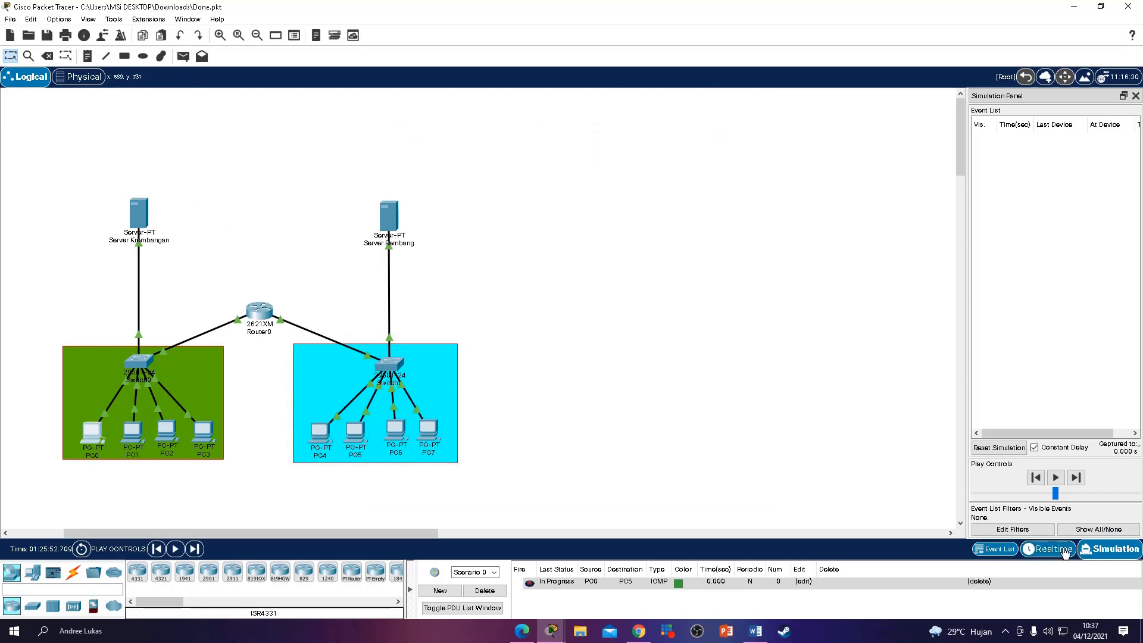
Step: Switch to Realtime mode and ping 192.168.95.1 again from PC0's Command Prompt
{"action": "left_click", "coordinate": [1051, 548]}
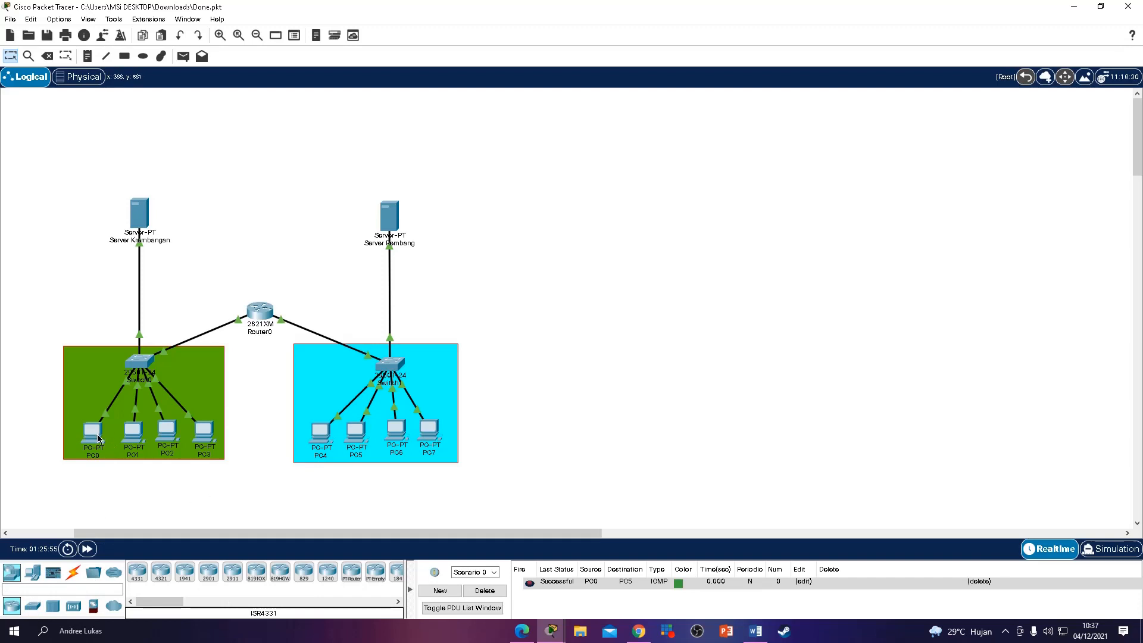
{"action": "left_click", "coordinate": [92, 435]}
{"action": "left_click", "coordinate": [620, 194]}
{"action": "key", "text": "Up"}
{"action": "key", "text": "Return"}
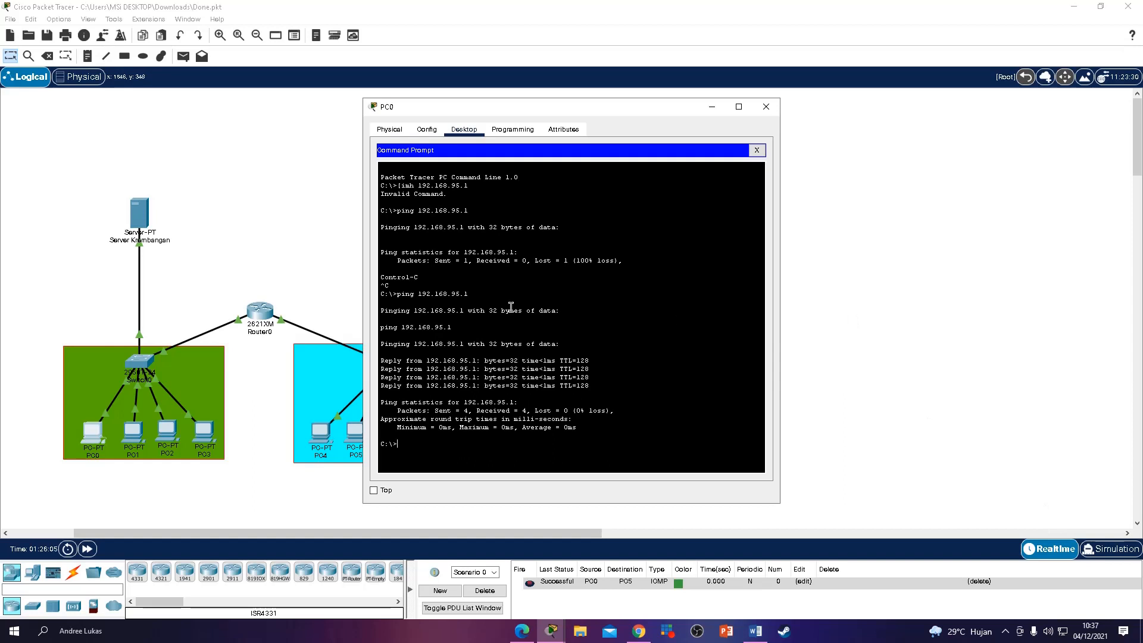
Step: Ping 192.168.96.1 from PC0 and move the PC0 window clear of the network diagram
{"action": "key", "text": "Up"}
{"action": "key", "text": "BackSpace"}
{"action": "type", "text": "68.96.1"}
{"action": "key", "text": "Return"}
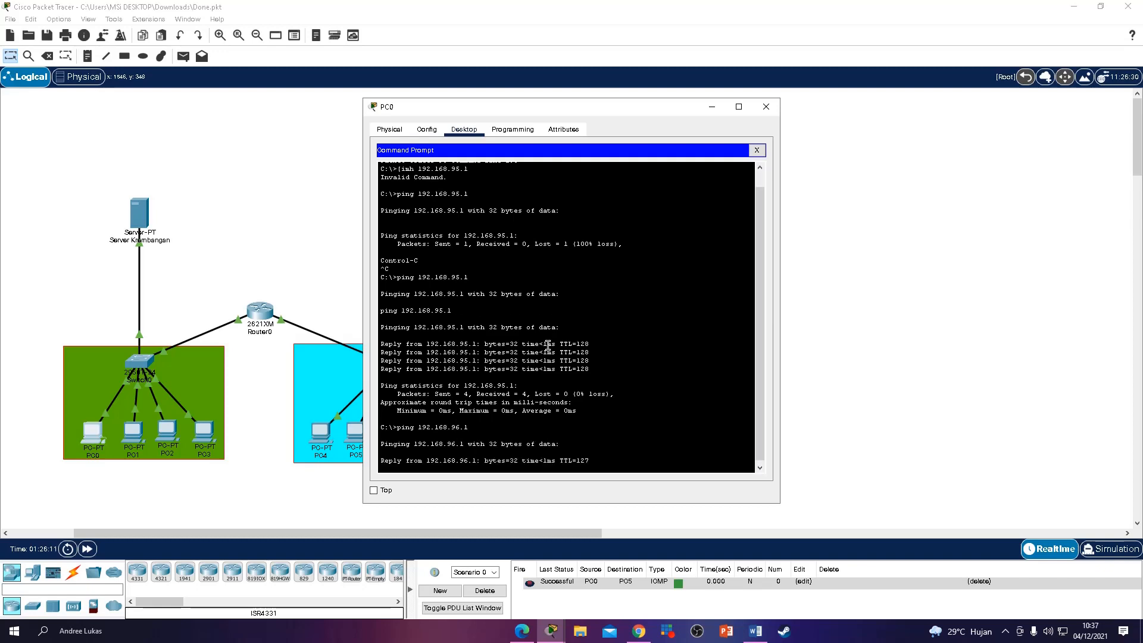
{"action": "left_click_drag", "start_coordinate": [557, 110], "coordinate": [749, 116]}
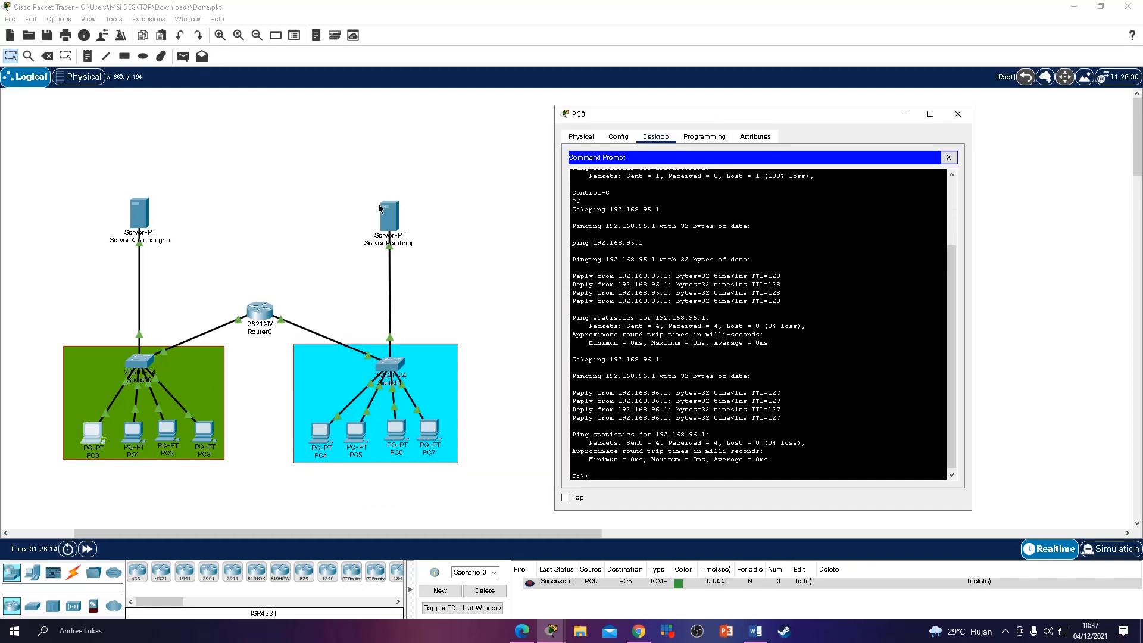
Step: Ping 192.168.96.8 and 192.168.96.11 from PC0's Command Prompt to test hosts on the other network
{"action": "key", "text": "Up"}
{"action": "key", "text": "Return"}
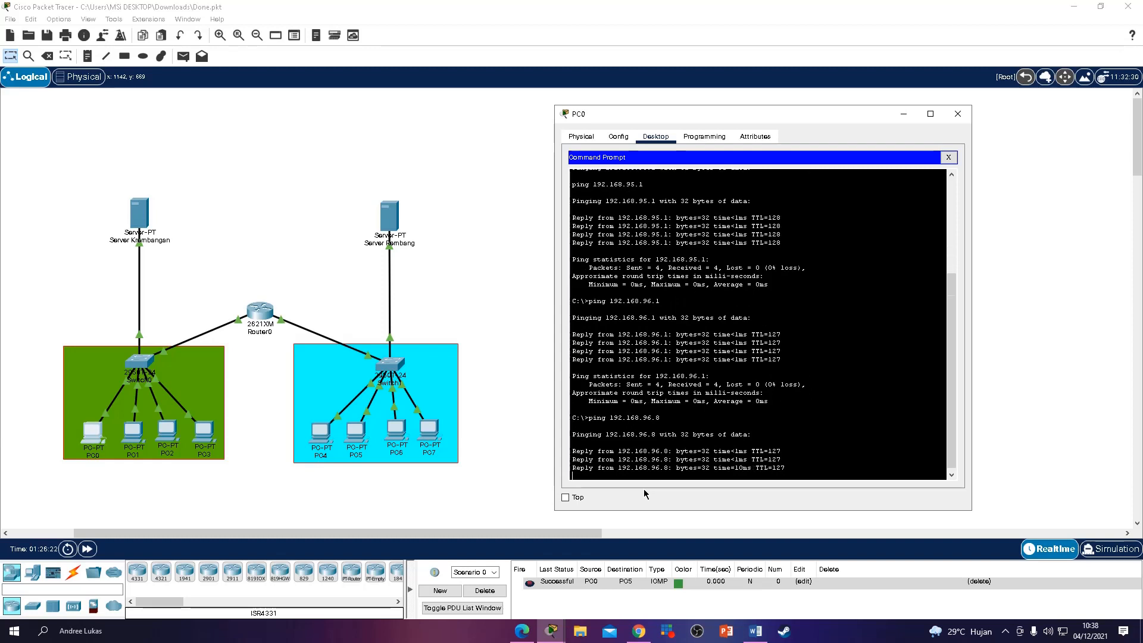
{"action": "key", "text": "Up"}
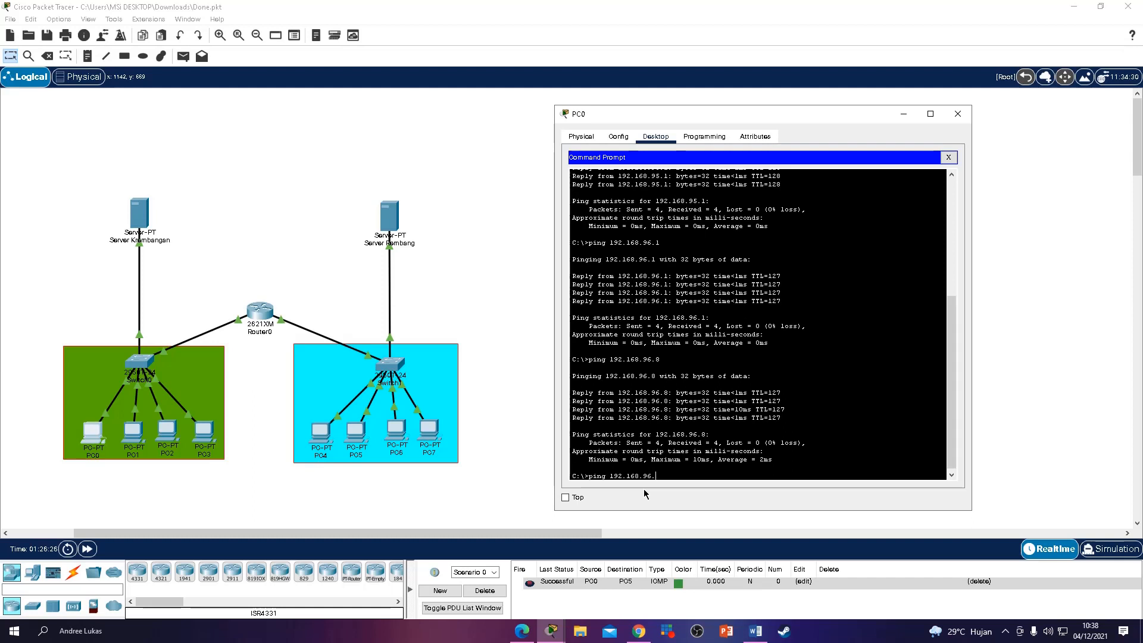
{"action": "type", "text": "11"}
{"action": "key", "text": "Return"}
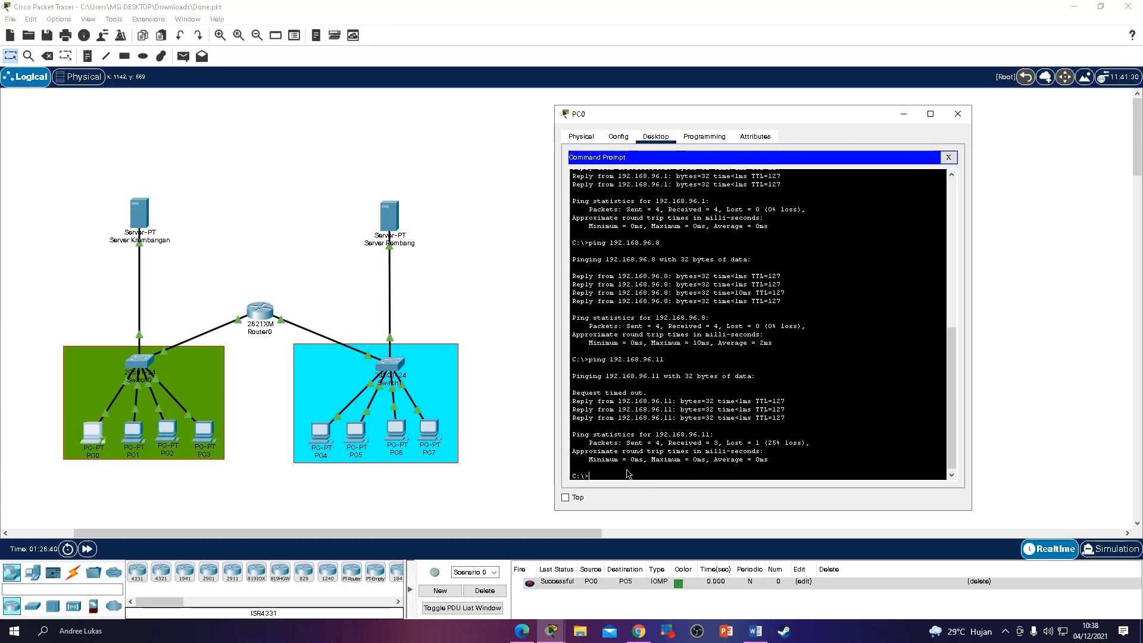
Step: Highlight the first result line of the last ping, and ping 192.168.96.11 again from PC0
{"action": "left_click_drag", "start_coordinate": [571, 393], "coordinate": [647, 394]}
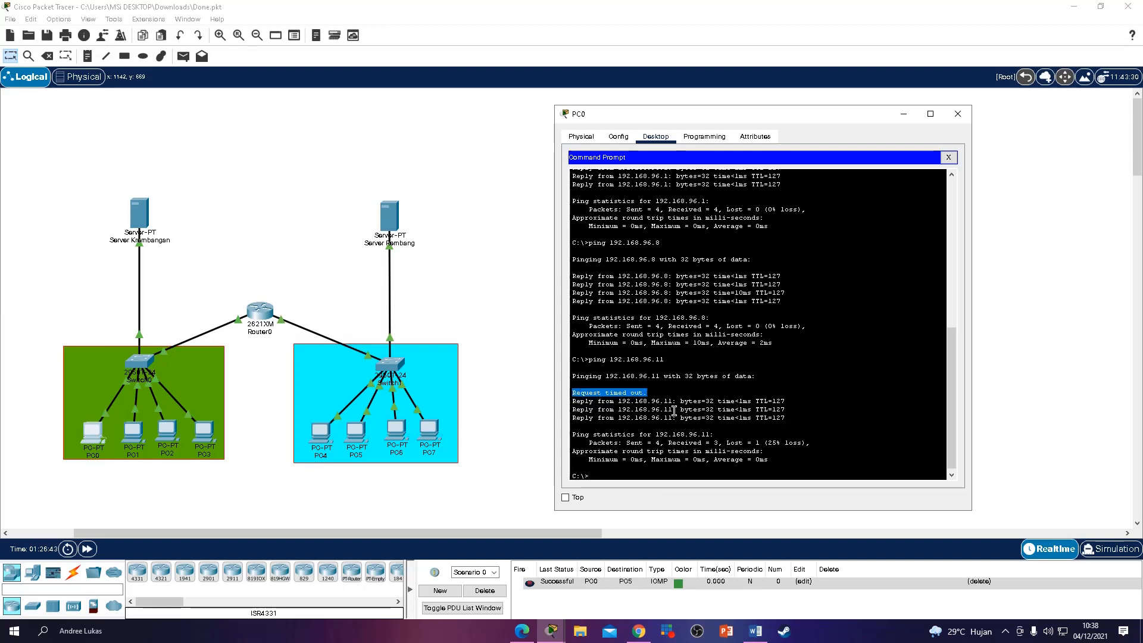
{"action": "left_click", "coordinate": [643, 408]}
{"action": "key", "text": "Up"}
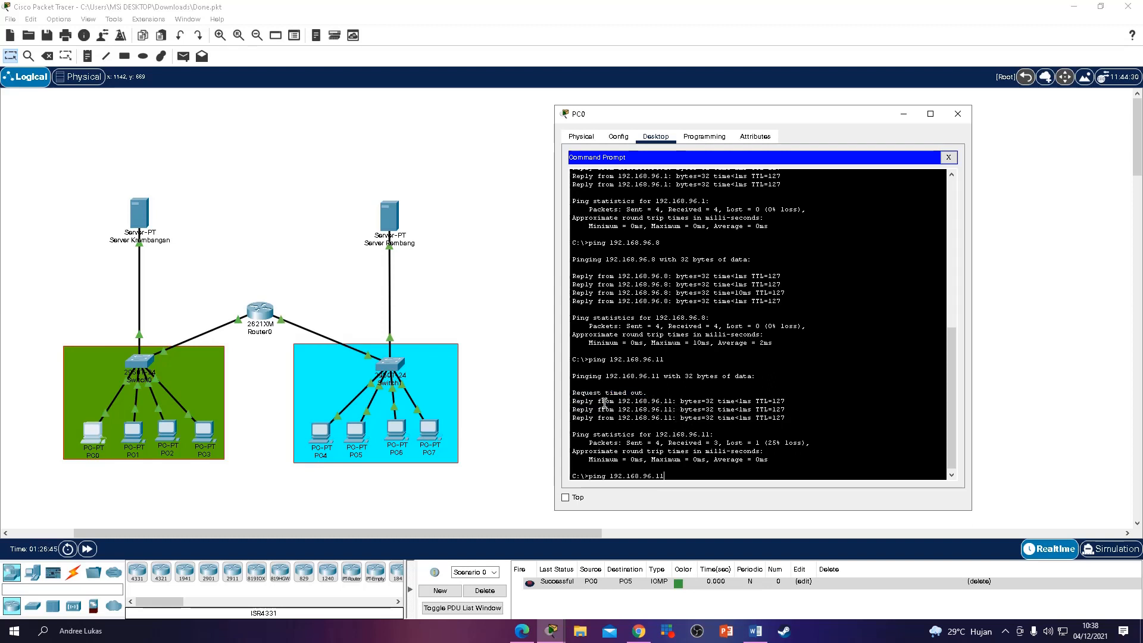
{"action": "key", "text": "Return"}
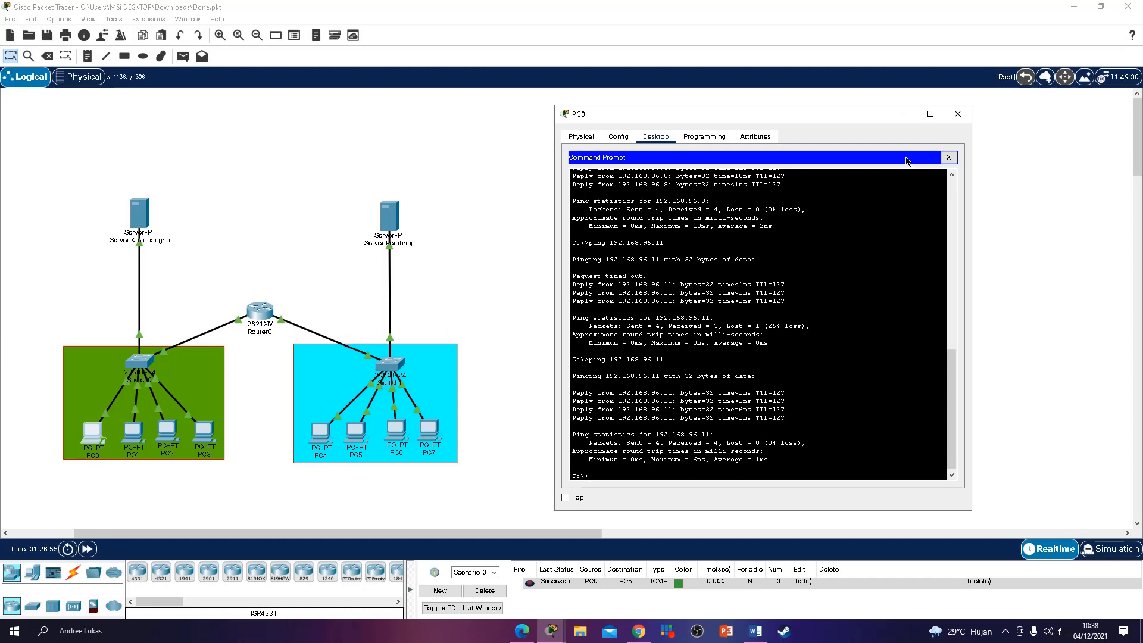
Step: Ping 192.168.96.9 from PC0, and repeat the same ping once more
{"action": "key", "text": "Up"}
{"action": "type", "text": "9"}
{"action": "key", "text": "Return"}
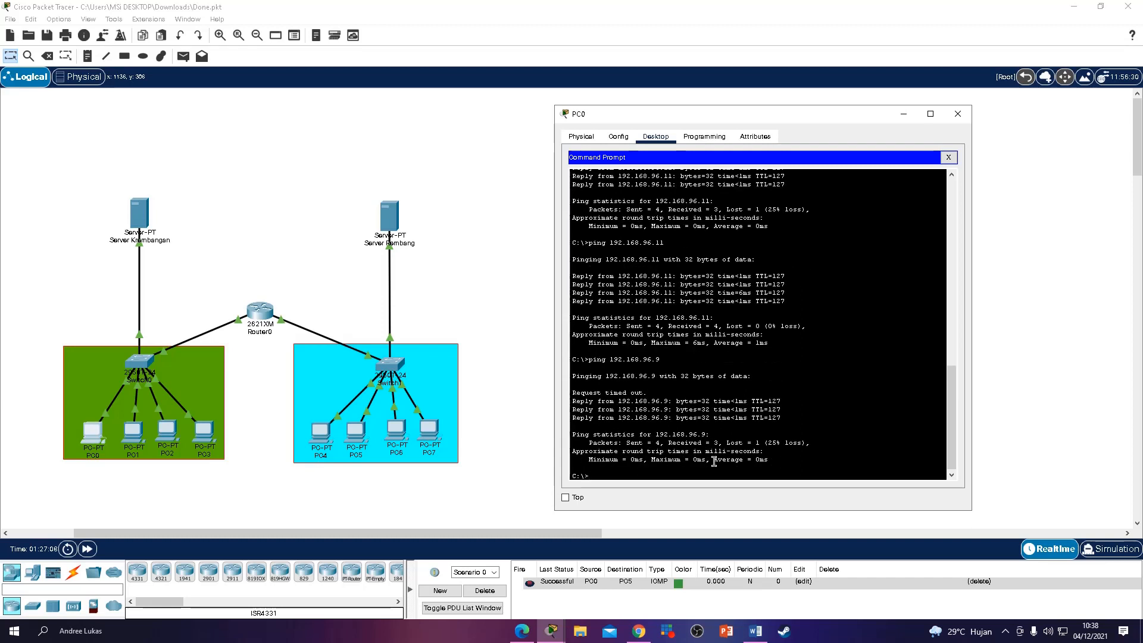
{"action": "key", "text": "Up"}
{"action": "key", "text": "Return"}
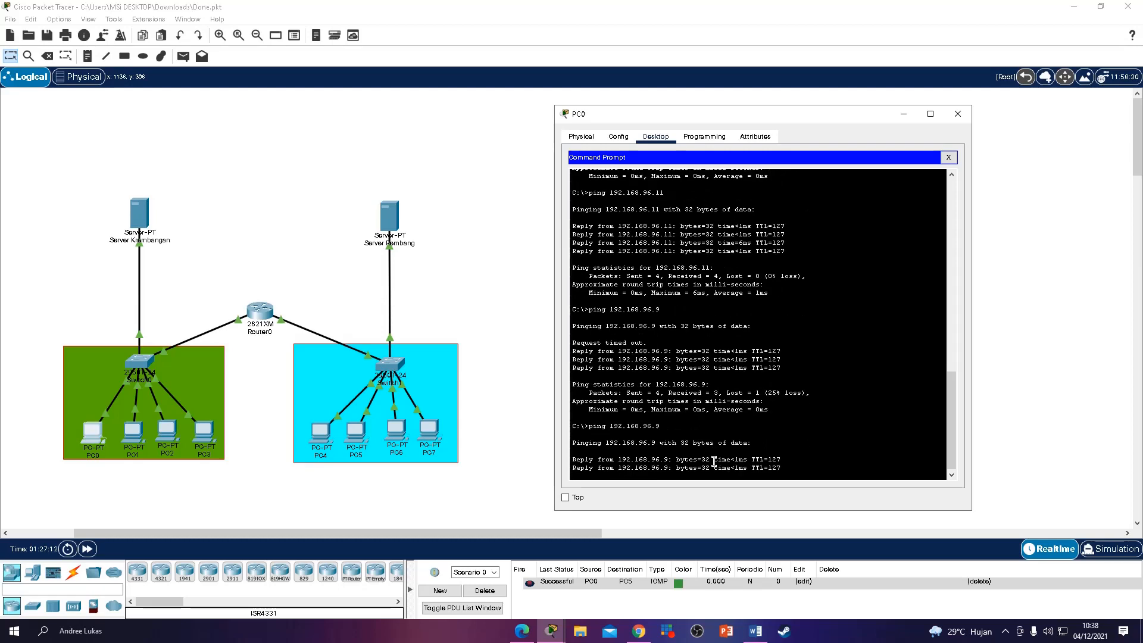
Step: Close the PC0 window, send a simple PDU from PC6 to PC2 in Realtime mode, and delete the scenario
{"action": "left_click", "coordinate": [958, 114]}
{"action": "left_click", "coordinate": [183, 56]}
{"action": "left_click", "coordinate": [395, 430]}
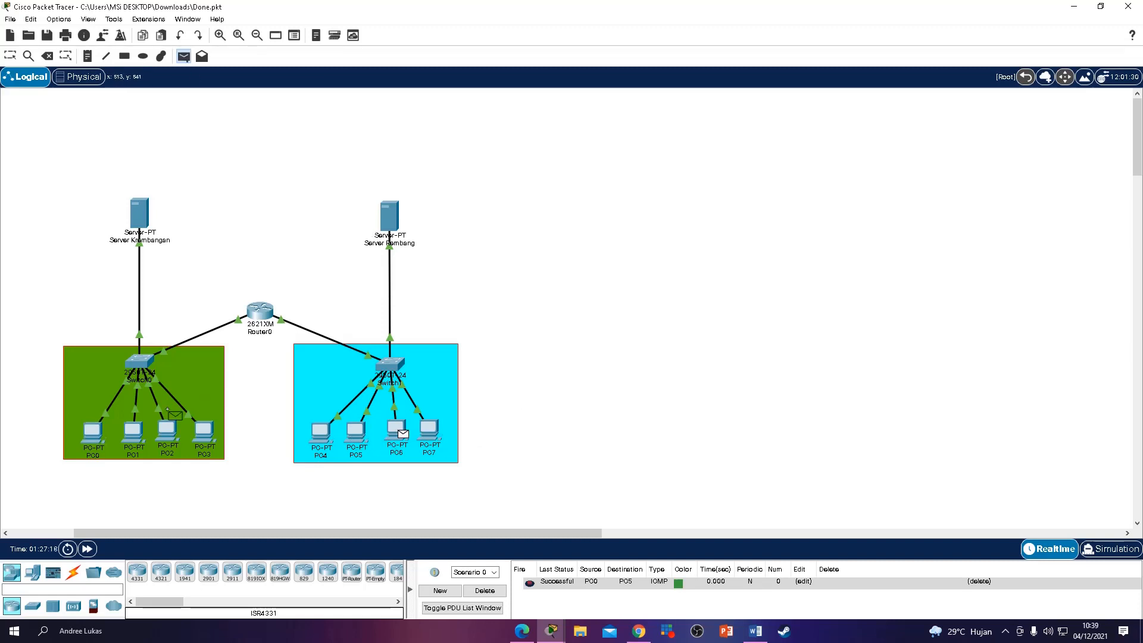
{"action": "left_click", "coordinate": [167, 430]}
{"action": "left_click", "coordinate": [485, 591]}
Step: Send two simple PDUs in succession from PC6 to PC1 to test the connection between the two networks
{"action": "left_click", "coordinate": [182, 56]}
{"action": "left_click", "coordinate": [397, 431]}
{"action": "left_click", "coordinate": [143, 434]}
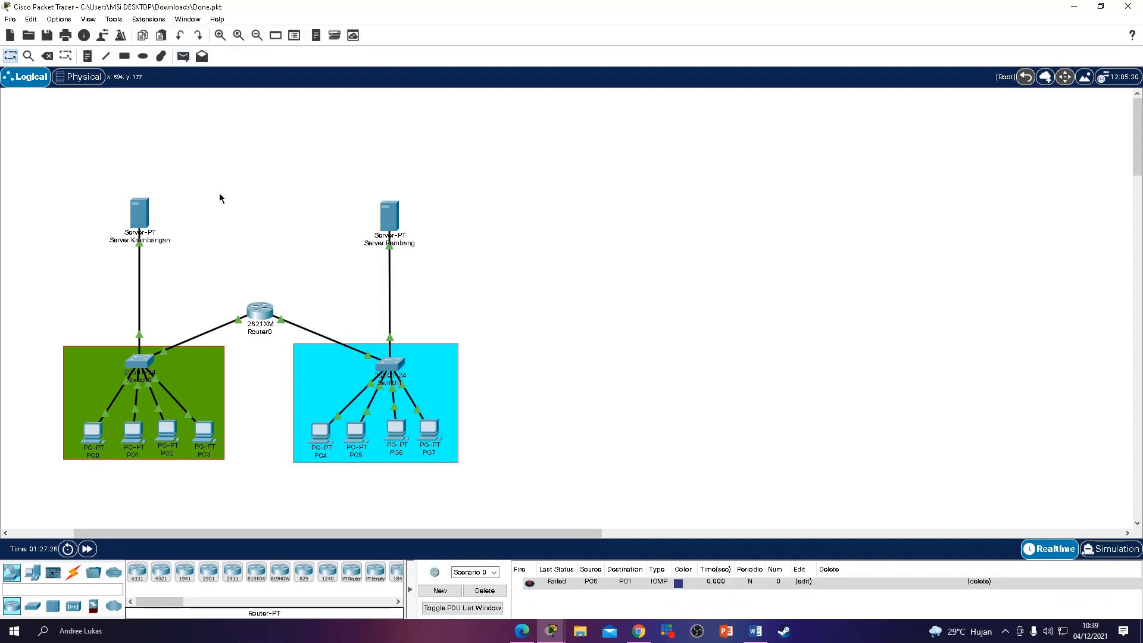
{"action": "left_click", "coordinate": [183, 56]}
{"action": "left_click", "coordinate": [397, 434]}
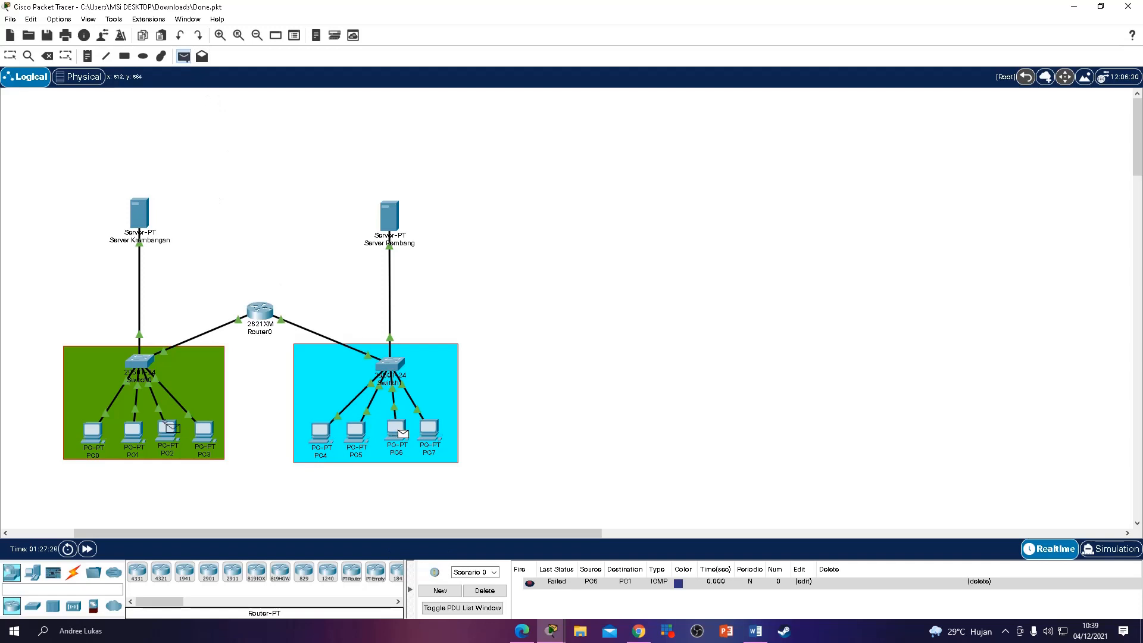
{"action": "left_click", "coordinate": [134, 432]}
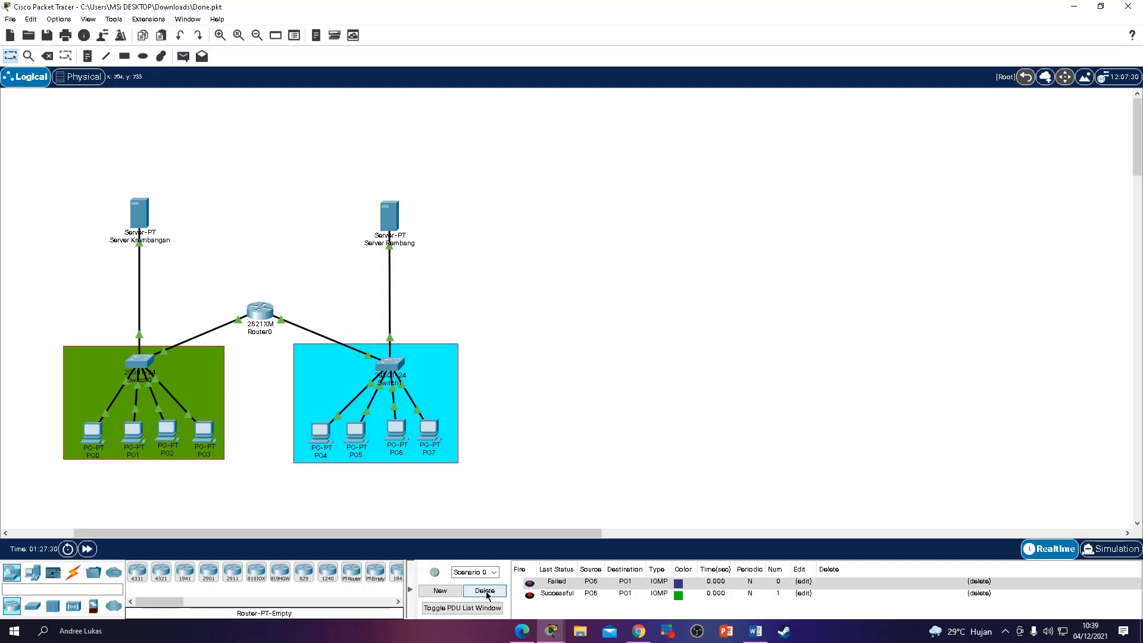
Step: Delete the current scenario and send two simple PDUs in succession from PC5 to PC1
{"action": "left_click", "coordinate": [485, 591]}
{"action": "left_click", "coordinate": [182, 56]}
{"action": "left_click", "coordinate": [356, 431]}
{"action": "left_click", "coordinate": [133, 435]}
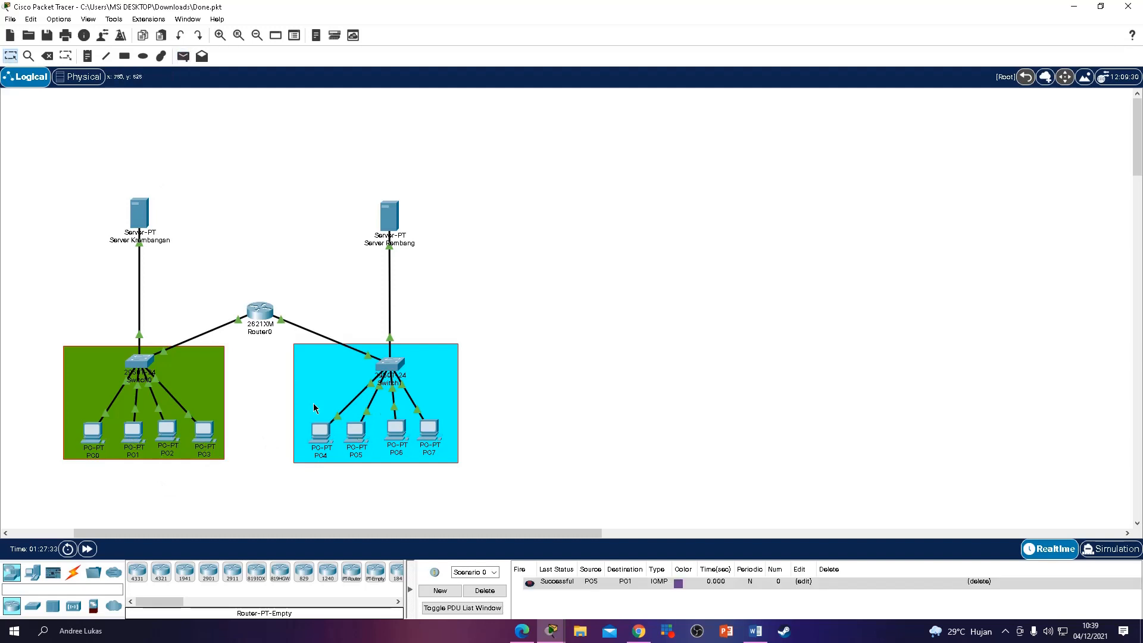
{"action": "left_click", "coordinate": [183, 56]}
{"action": "left_click", "coordinate": [356, 435]}
{"action": "left_click", "coordinate": [133, 434]}
Step: Delete the PC5-to-PC1 test scenario and send a simple PDU from PC5 to PC3
{"action": "left_click", "coordinate": [480, 595]}
{"action": "left_click", "coordinate": [183, 56]}
{"action": "left_click", "coordinate": [356, 431]}
{"action": "left_click", "coordinate": [203, 435]}
Step: Delete the scenario and test the other network with a simple PDU from PC6 to PC3
{"action": "left_click", "coordinate": [485, 592]}
{"action": "left_click", "coordinate": [183, 56]}
{"action": "left_click", "coordinate": [389, 432]}
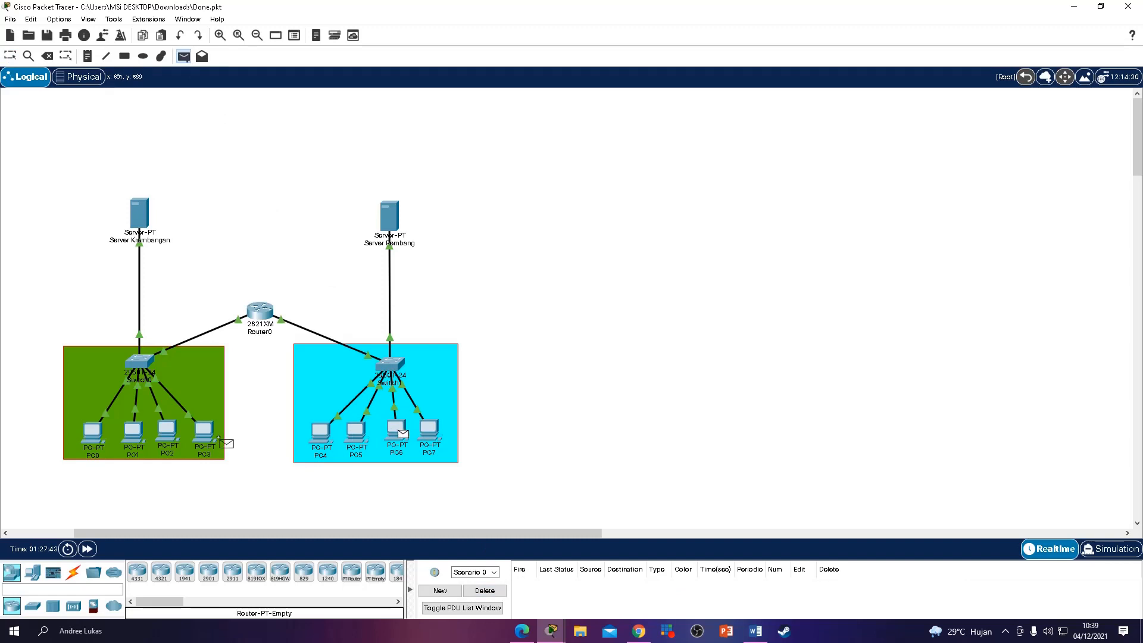
{"action": "left_click", "coordinate": [206, 435]}
Step: Send simple PDUs from PC0 to PC5 and from PC0 to PC6
{"action": "left_click", "coordinate": [183, 56]}
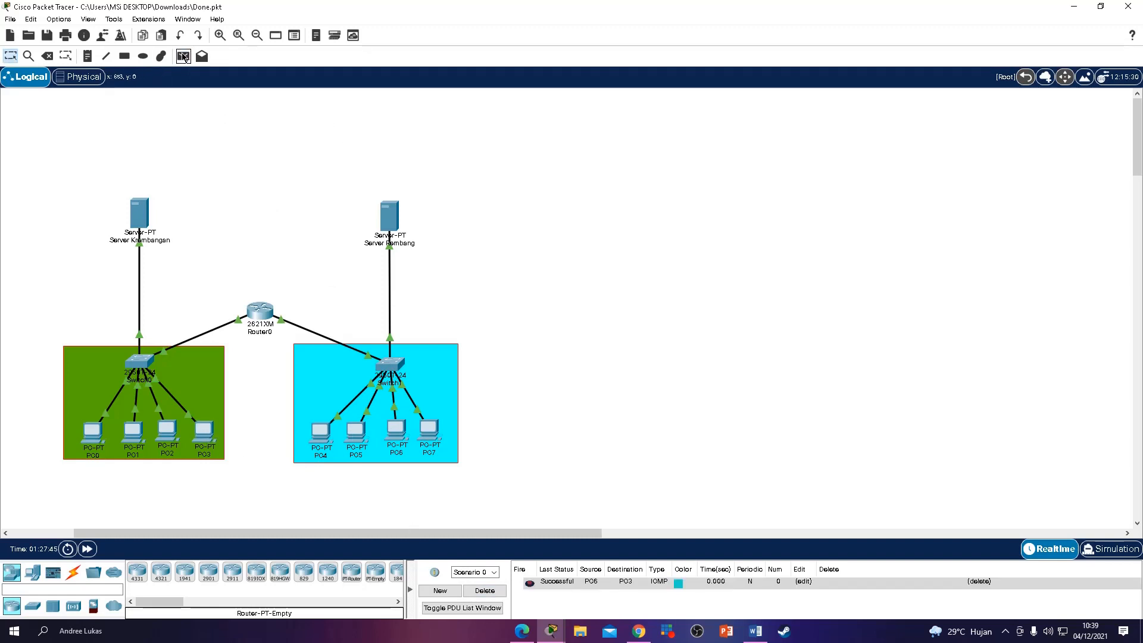
{"action": "left_click", "coordinate": [92, 433]}
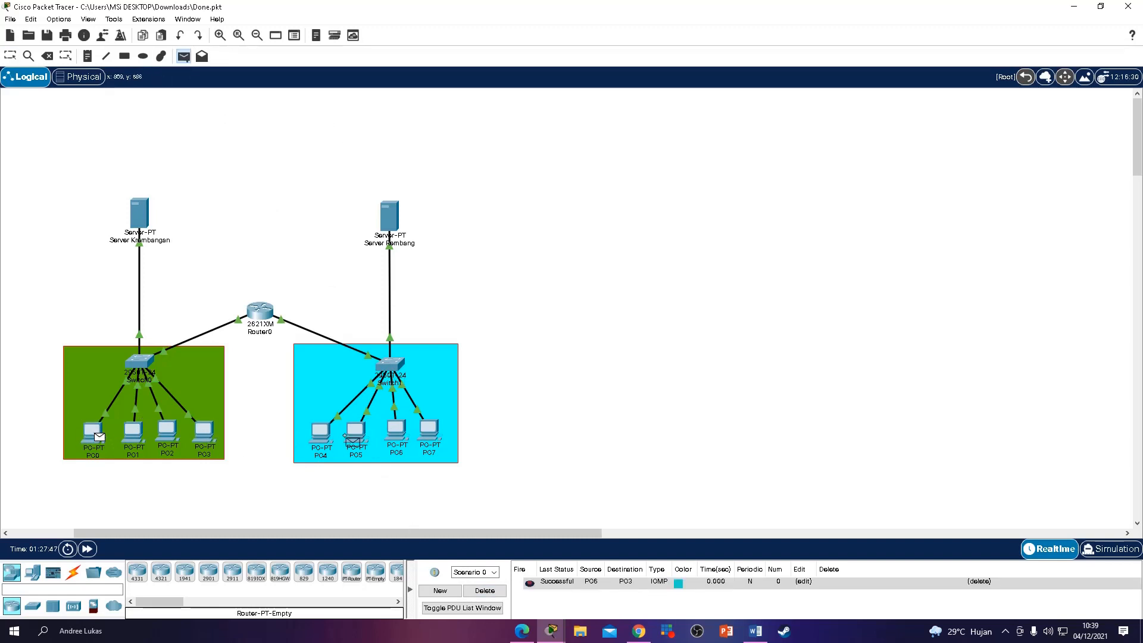
{"action": "left_click", "coordinate": [355, 432]}
{"action": "left_click", "coordinate": [183, 56]}
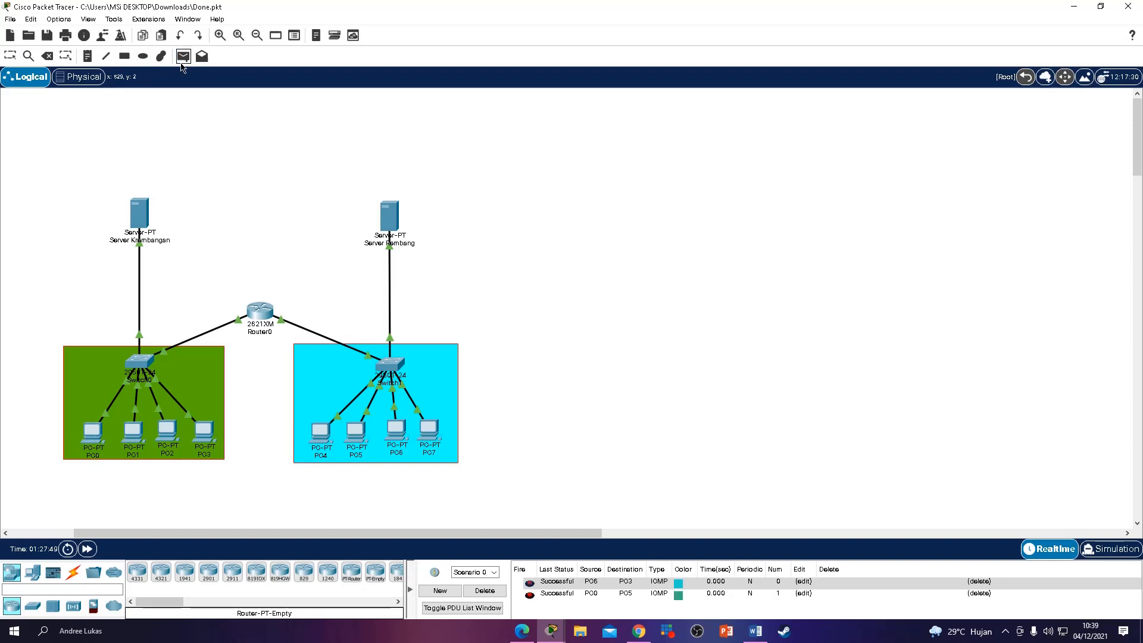
{"action": "left_click", "coordinate": [91, 435]}
{"action": "left_click", "coordinate": [394, 428]}
Step: Send a simple PDU from PC1 in the green network to PC4 in the blue network
{"action": "left_click", "coordinate": [183, 55]}
{"action": "left_click", "coordinate": [133, 433]}
{"action": "left_click", "coordinate": [315, 434]}
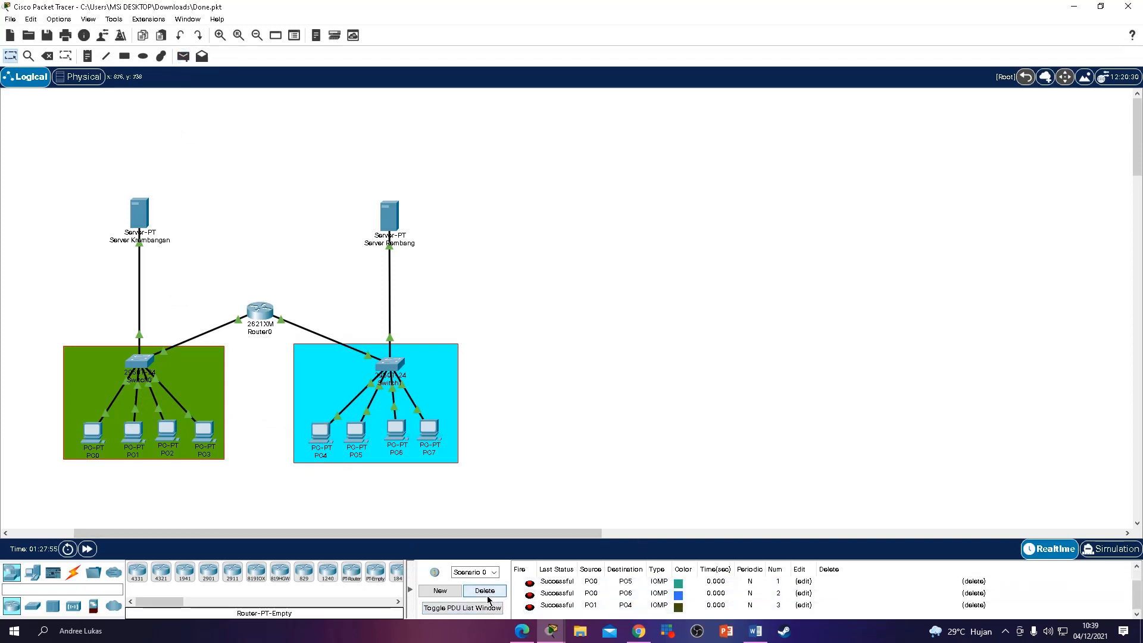
Step: Delete the scenario and send simple PDUs from PC2 to PC4 and from PC2 to PC6
{"action": "left_click", "coordinate": [484, 591]}
{"action": "left_click", "coordinate": [183, 56]}
{"action": "left_click", "coordinate": [167, 430]}
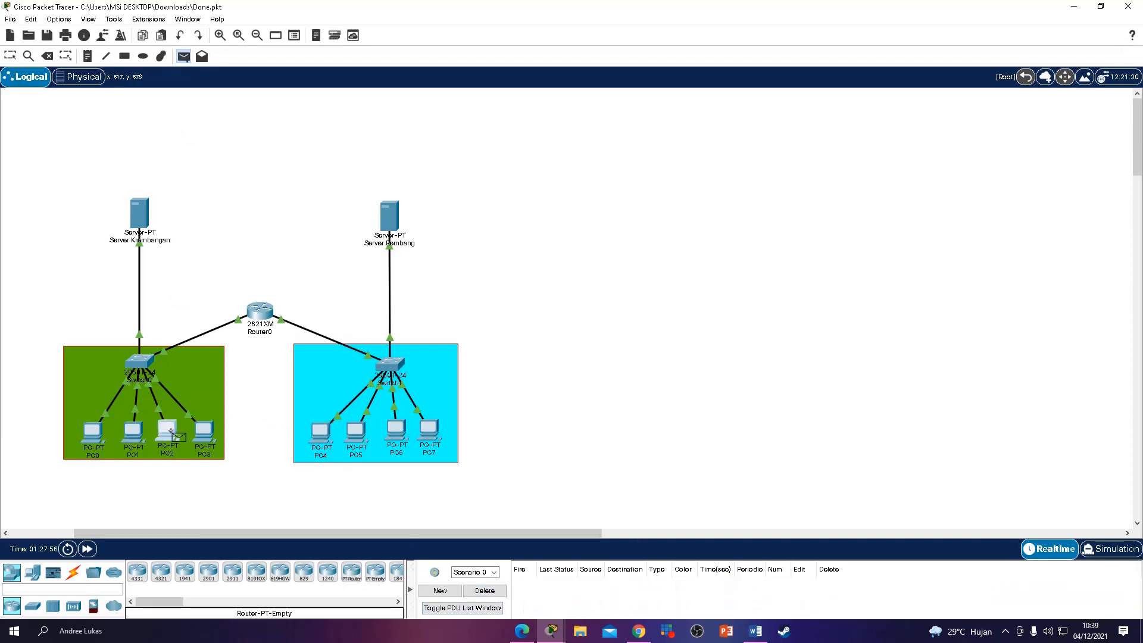
{"action": "left_click", "coordinate": [321, 432]}
{"action": "left_click", "coordinate": [182, 56]}
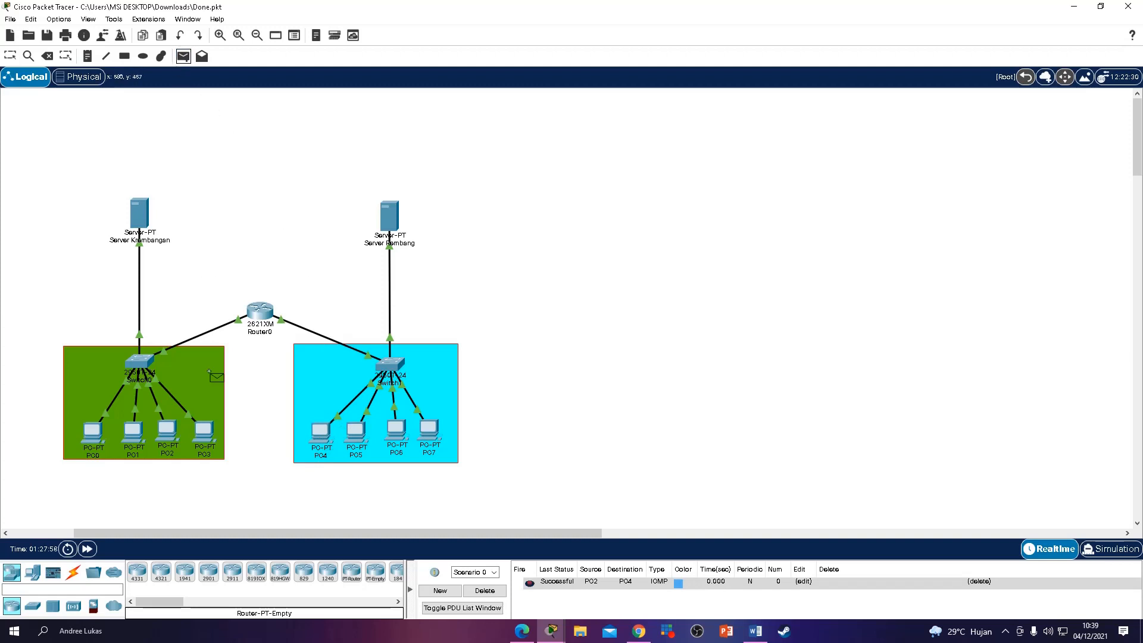
{"action": "left_click", "coordinate": [167, 430]}
{"action": "left_click", "coordinate": [396, 430]}
Step: Send a simple PDU from PC3 to Server Rembang
{"action": "left_click", "coordinate": [182, 56]}
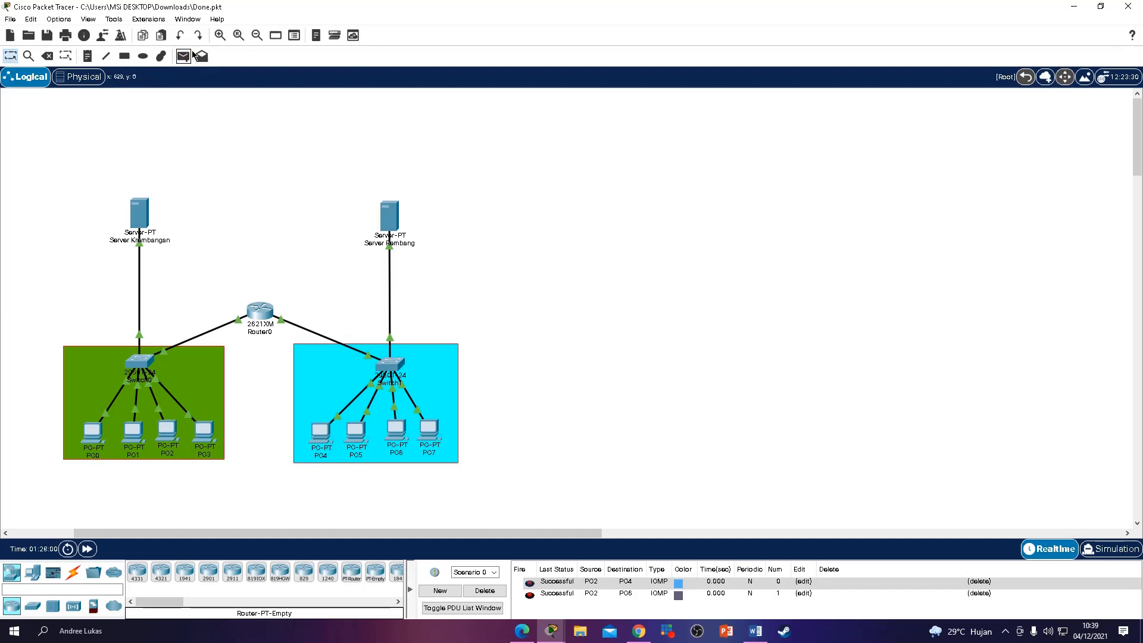
{"action": "left_click", "coordinate": [206, 432]}
{"action": "key", "text": "Escape"}
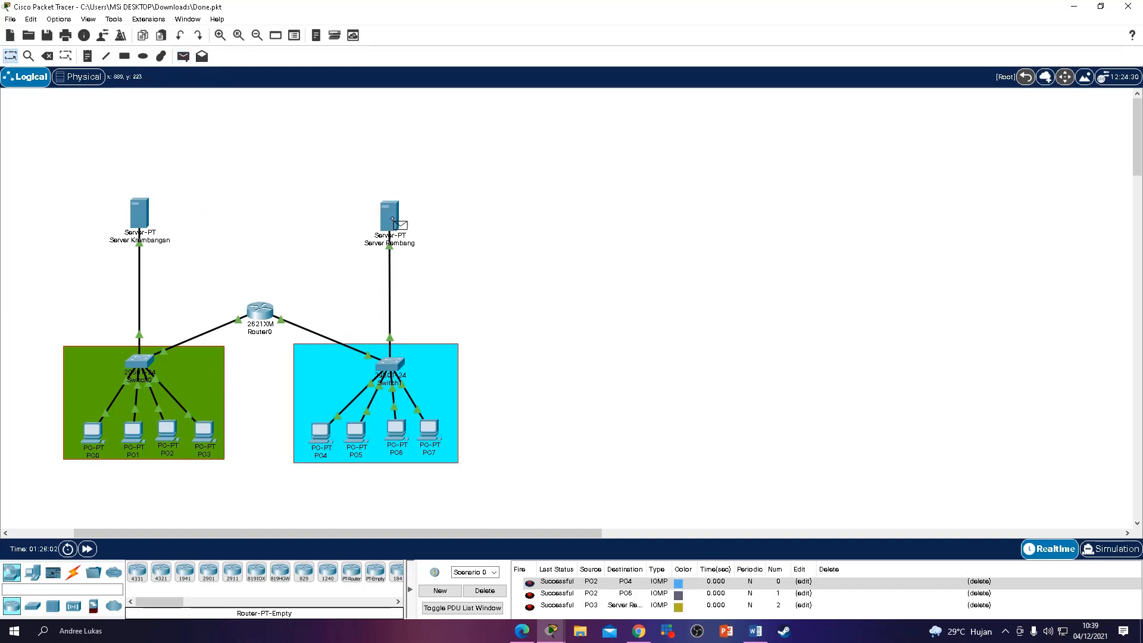
Step: Delete the scenario, send two simple PDUs in succession from PC7 to Server Krembangan, and delete the scenario again
{"action": "left_click", "coordinate": [485, 590]}
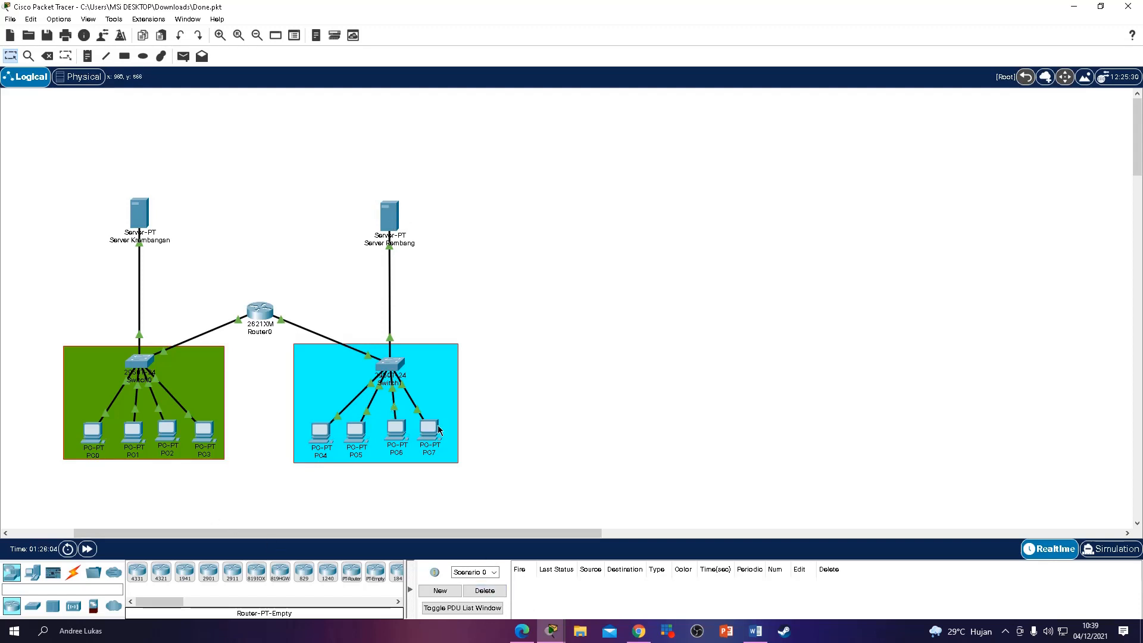
{"action": "left_click", "coordinate": [183, 56]}
{"action": "left_click", "coordinate": [428, 434]}
{"action": "left_click", "coordinate": [139, 213]}
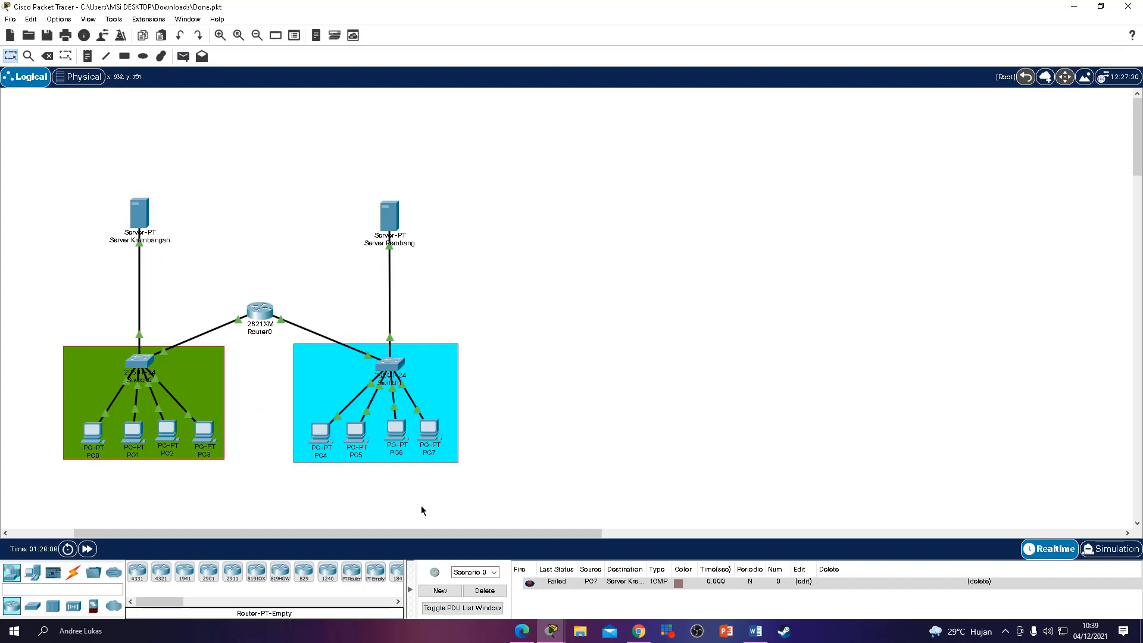
{"action": "left_click", "coordinate": [182, 56]}
{"action": "left_click", "coordinate": [437, 440]}
{"action": "left_click", "coordinate": [152, 217]}
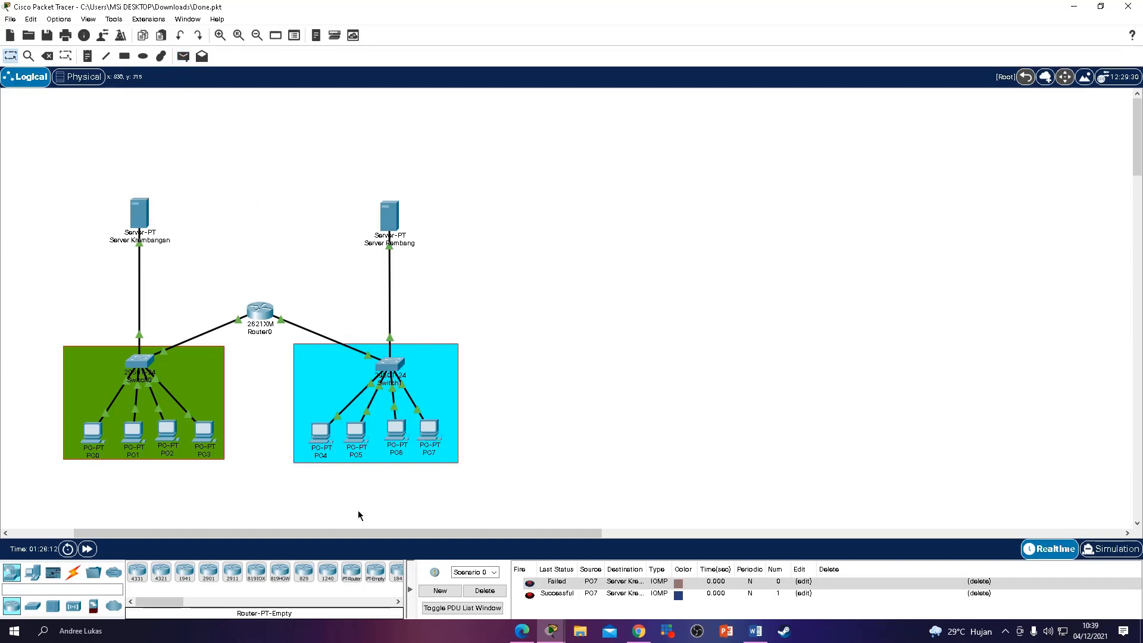
{"action": "left_click", "coordinate": [484, 591]}
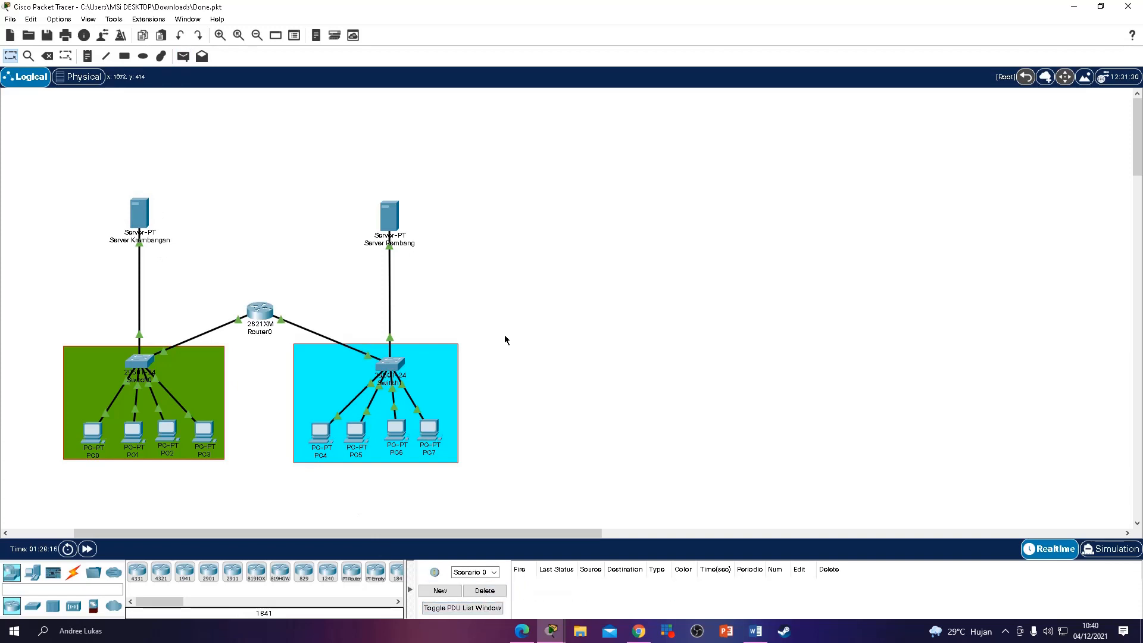